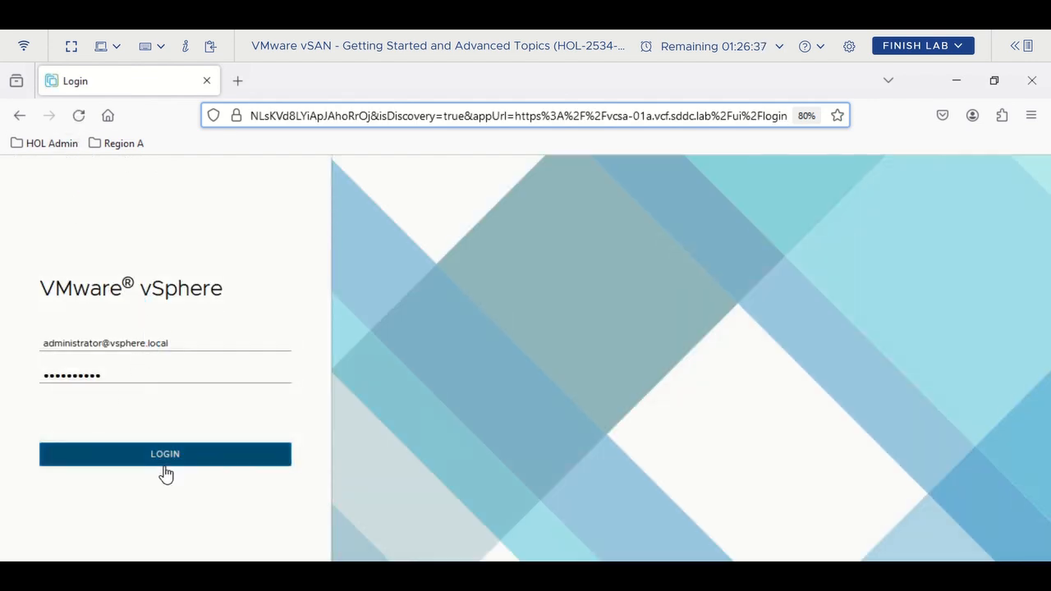
- Log in as administrator and expand vcsa-01a.vcf.sddc.lab to reveal the RegionA01 datacenter
click(167, 460)
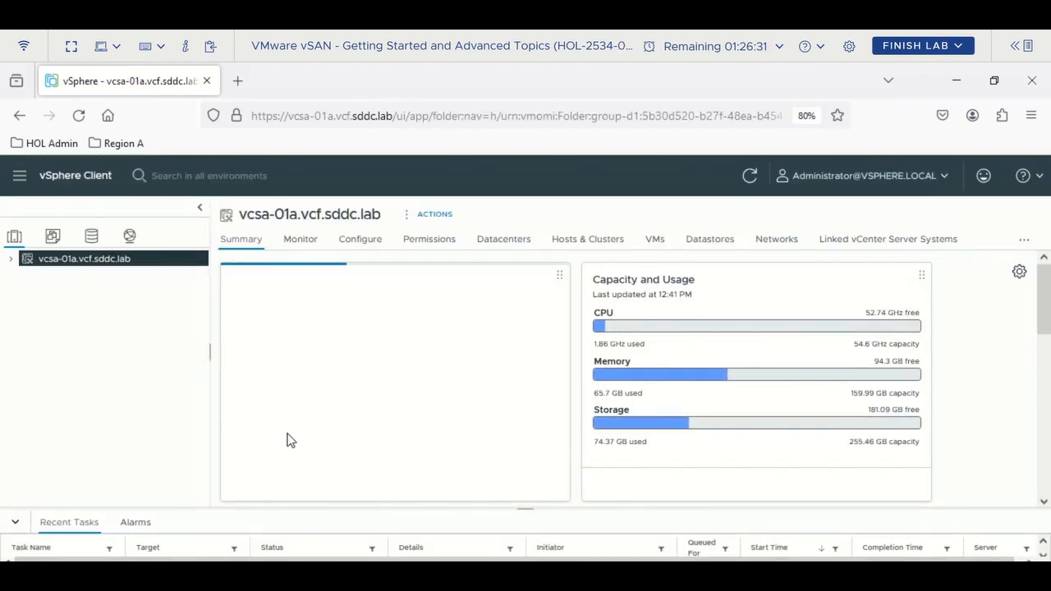
click(10, 259)
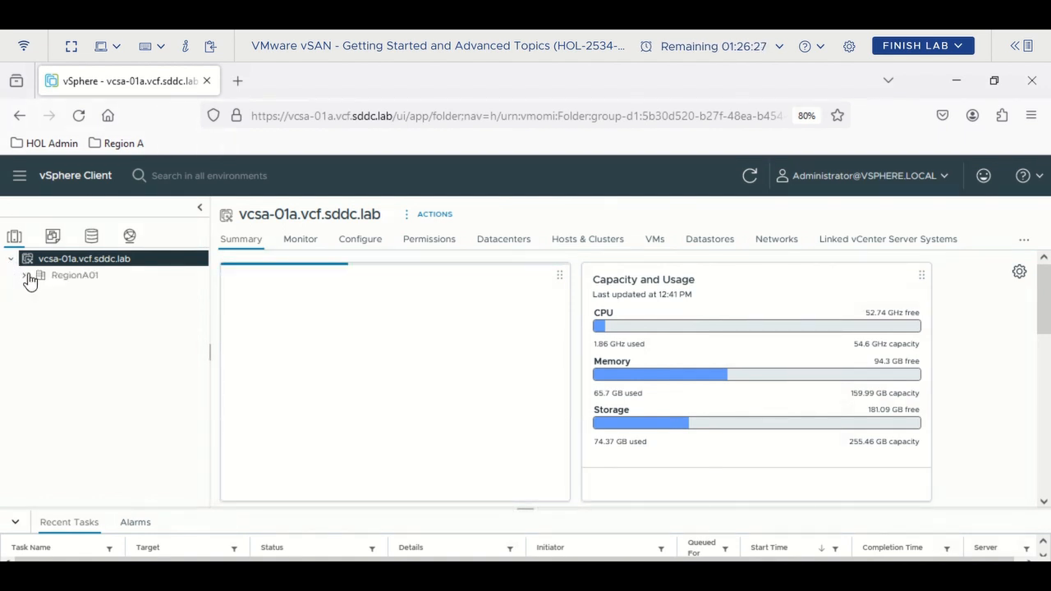
- Expand the RegionA01 datacenter and select the RegionA01-COMP01 cluster
click(25, 277)
click(82, 277)
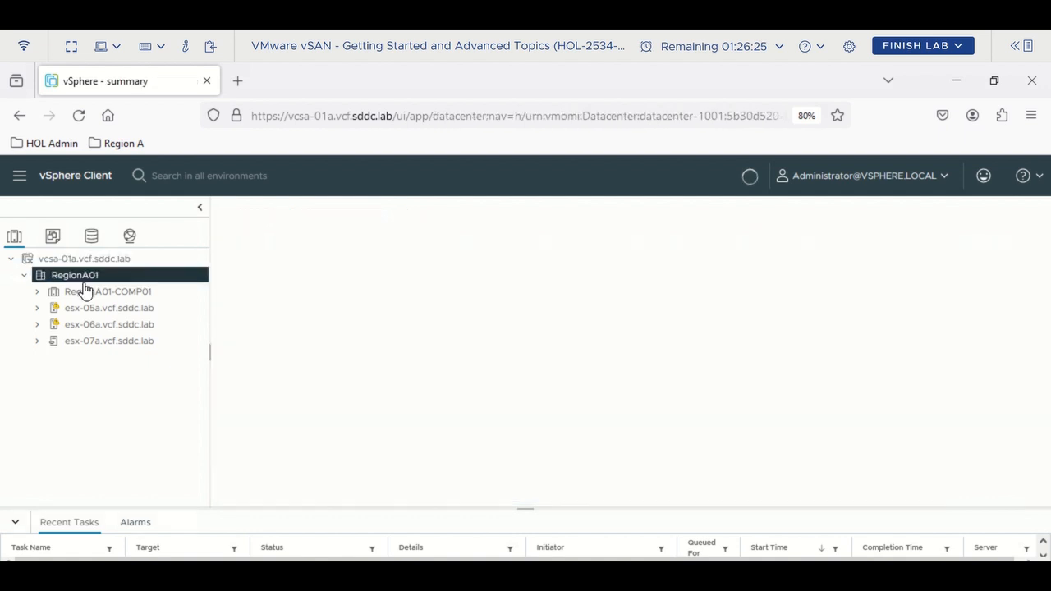
click(89, 296)
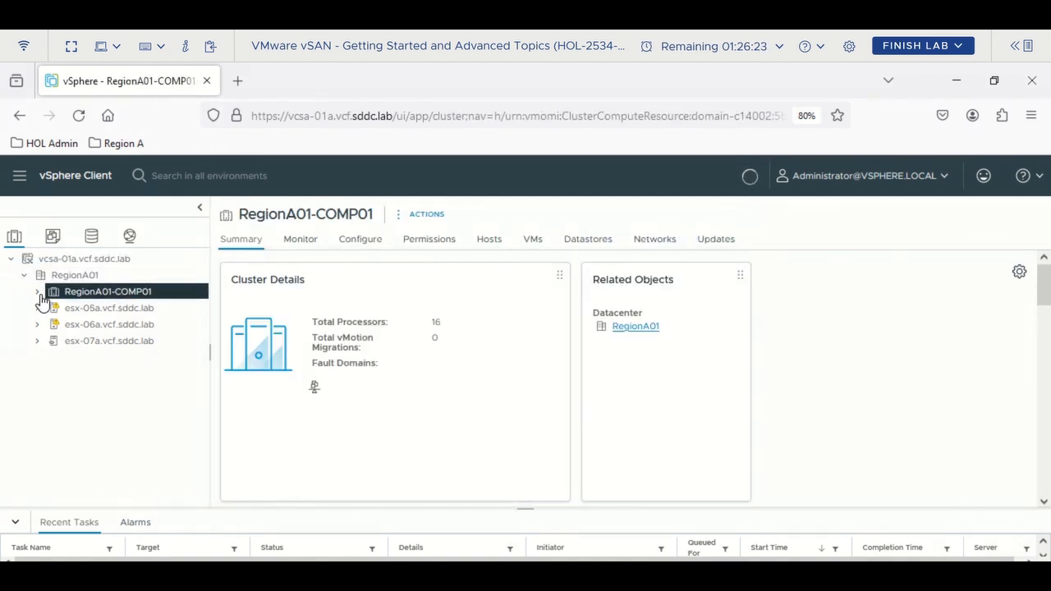
click(38, 293)
- Go to the cluster's Configure > vSAN Services and show its File Shares list
click(362, 240)
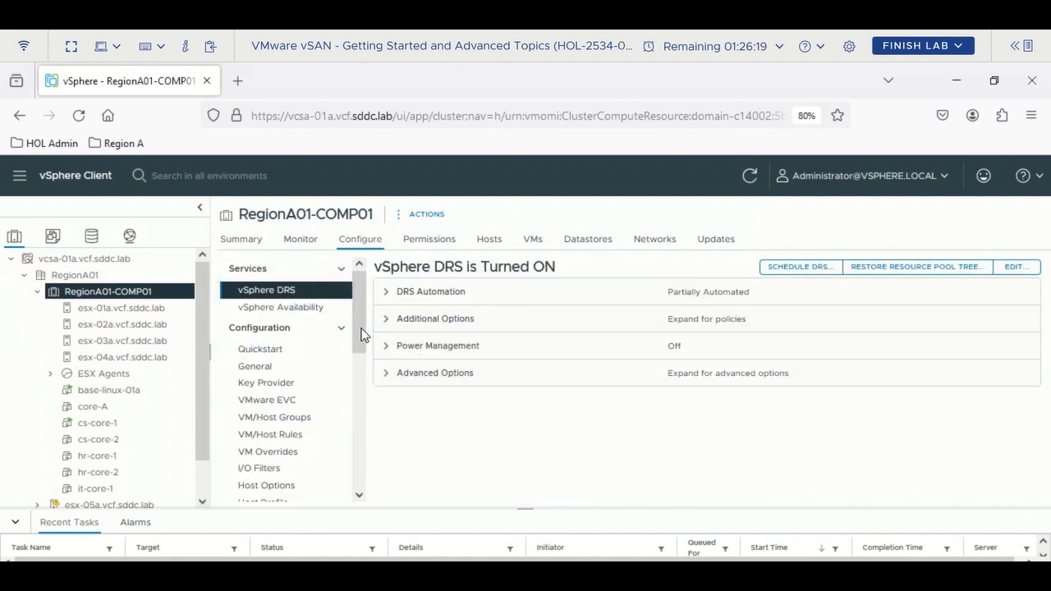
scroll(366, 353, down, 1)
drag(366, 353, 363, 454)
click(297, 406)
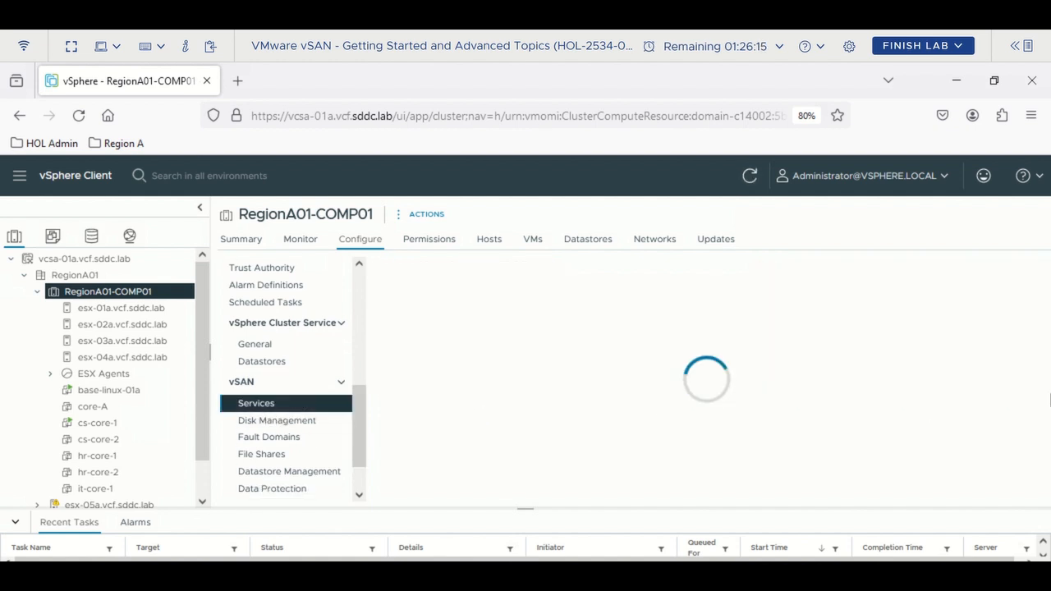
scroll(935, 371, down, 3)
scroll(928, 371, down, 5)
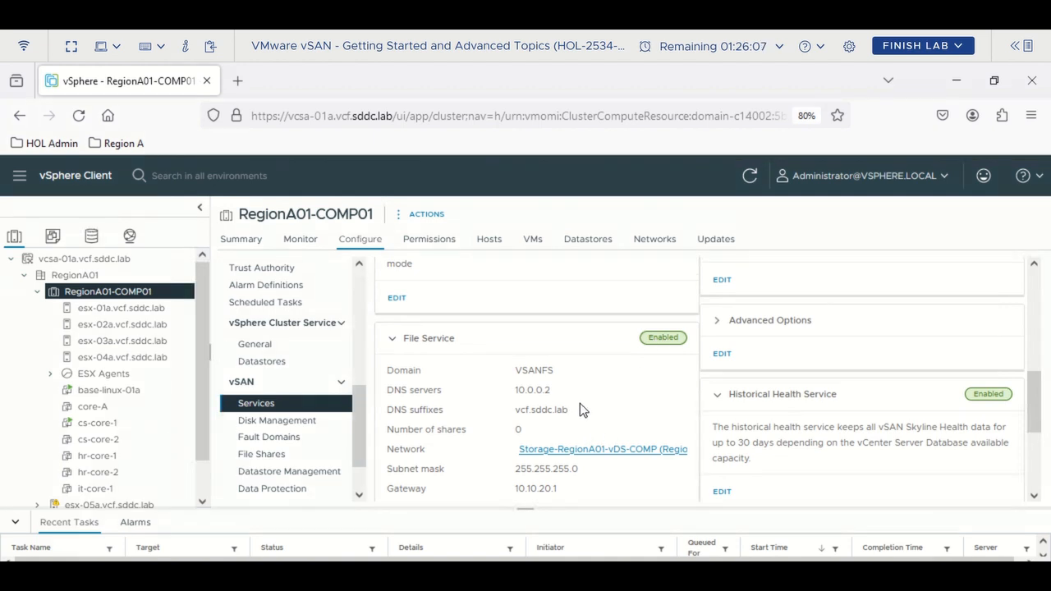
drag(1035, 416, 1035, 453)
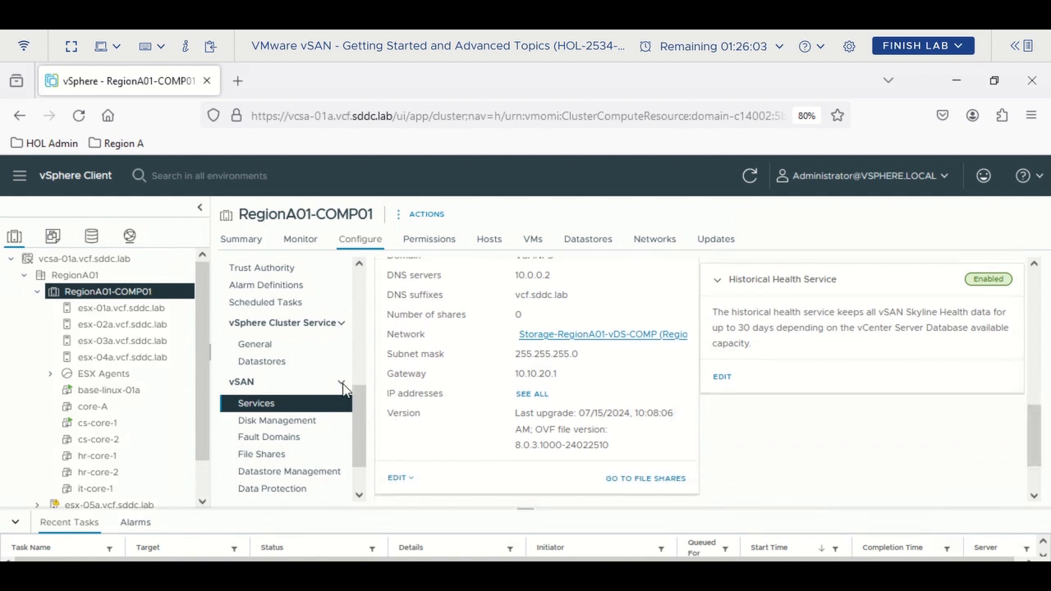
click(273, 460)
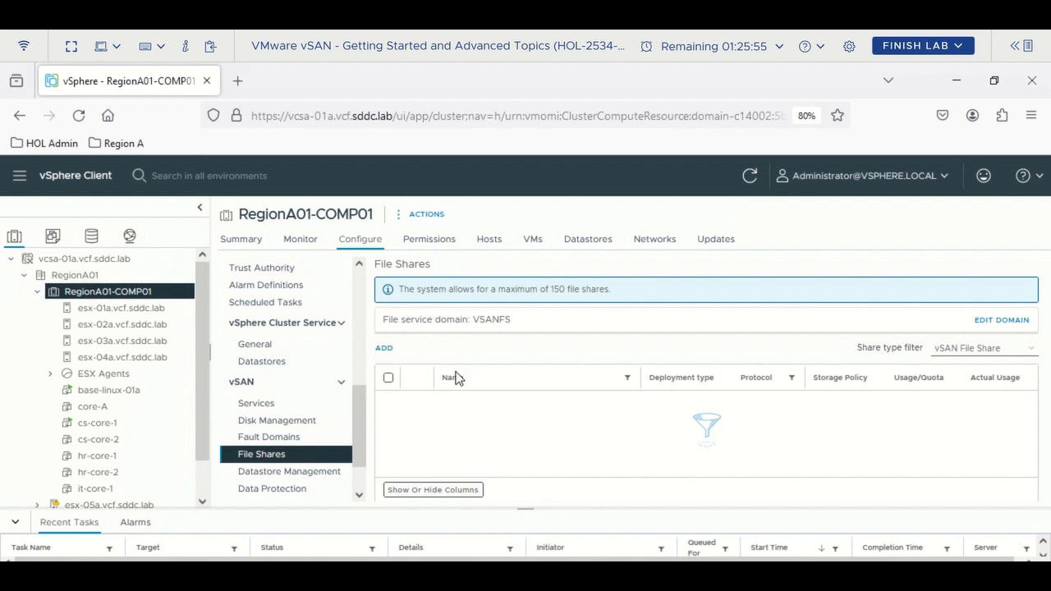
- Start a new file share VMSharesNFS with a 5 GB warning threshold and 10 GB hard quota
click(384, 349)
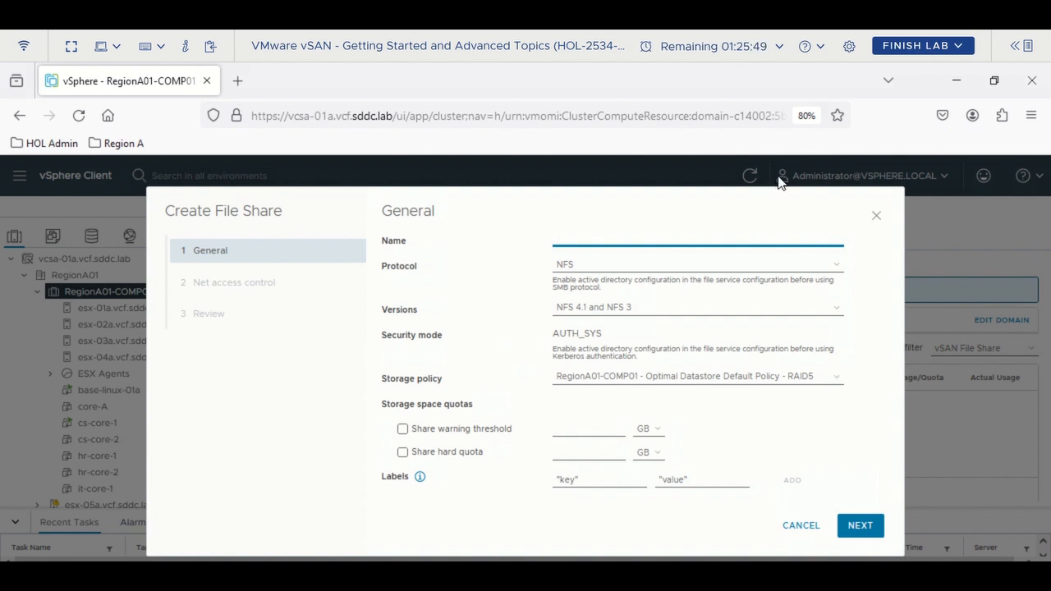
text(haresNFS)
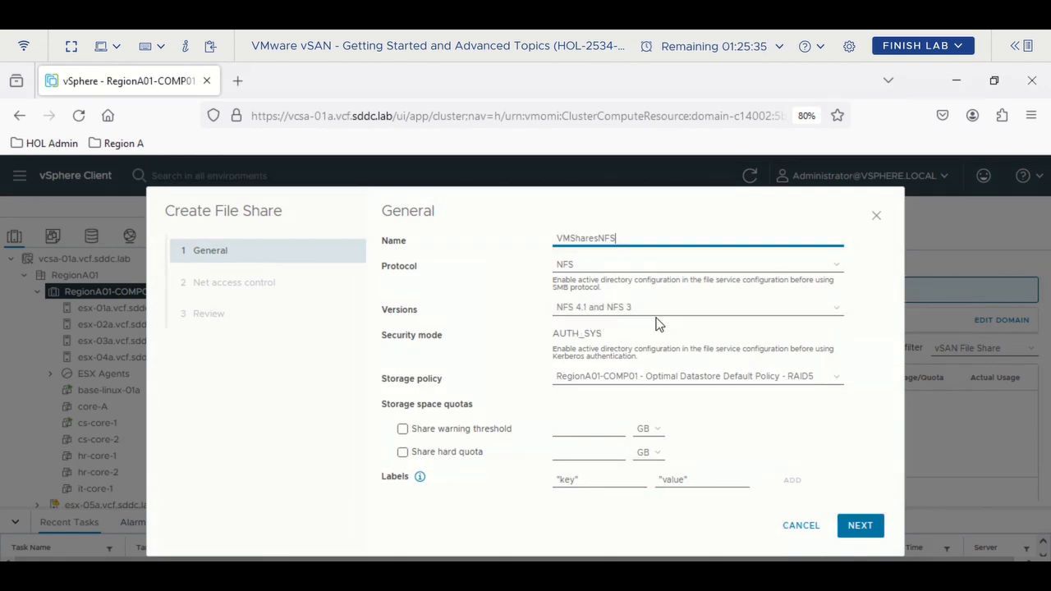
click(453, 430)
click(435, 452)
click(586, 425)
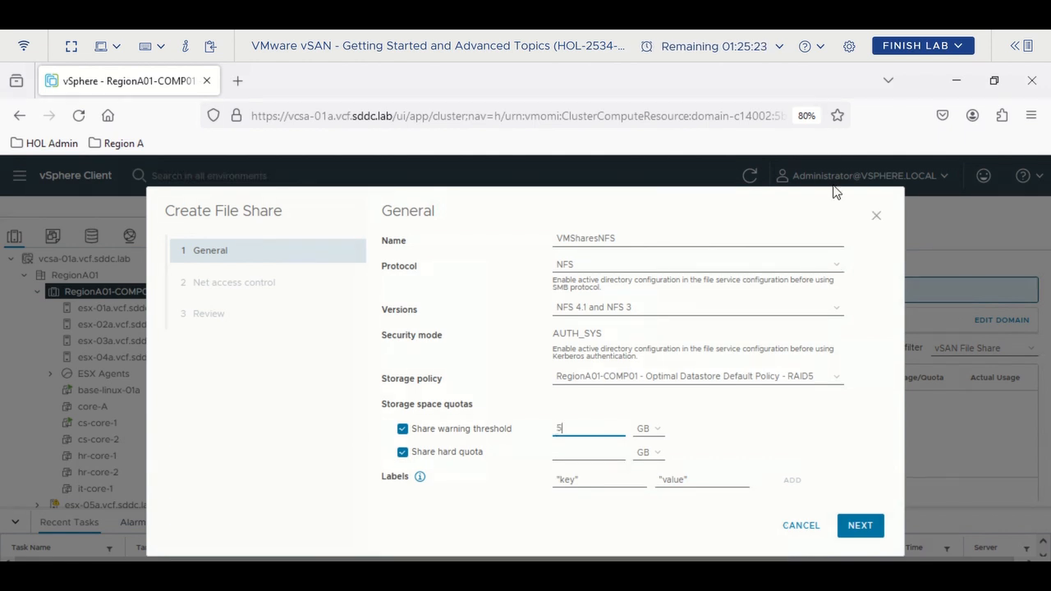
click(572, 453)
text(10)
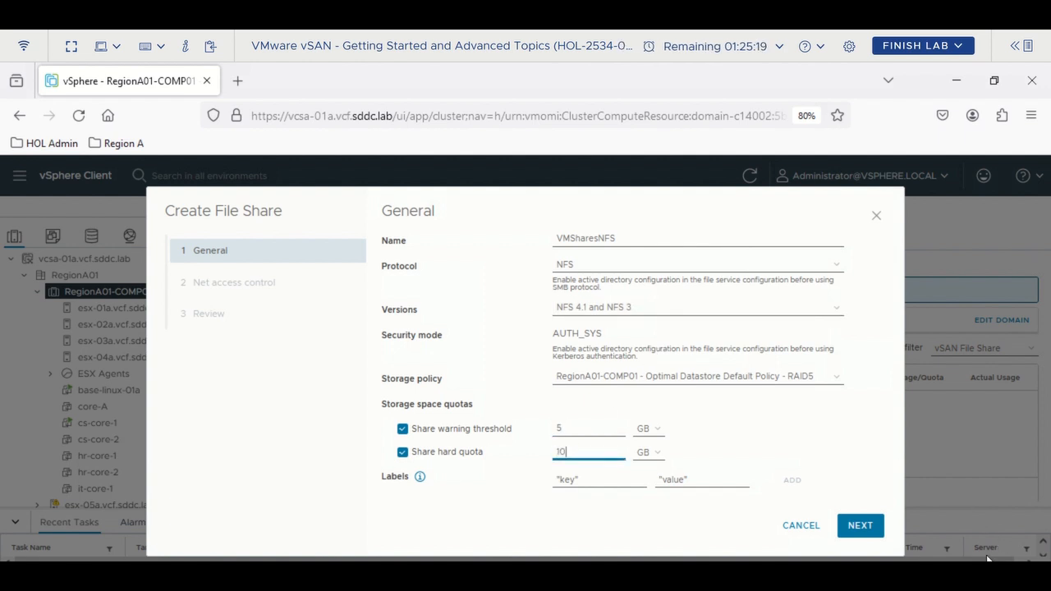
- Allow access from any IP and finish creating the VMSharesNFS share
click(858, 526)
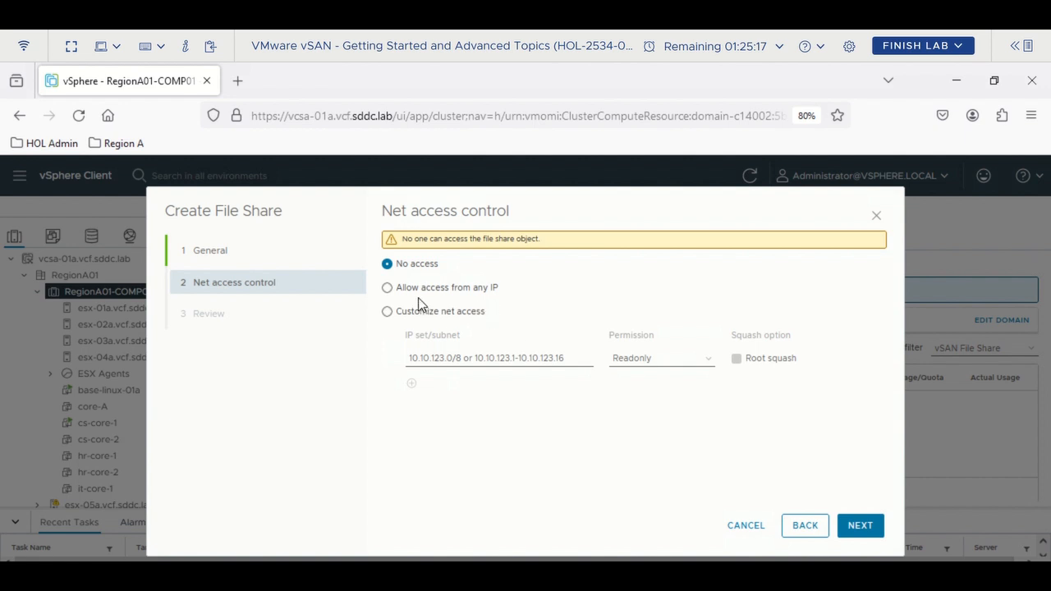
click(398, 288)
click(854, 528)
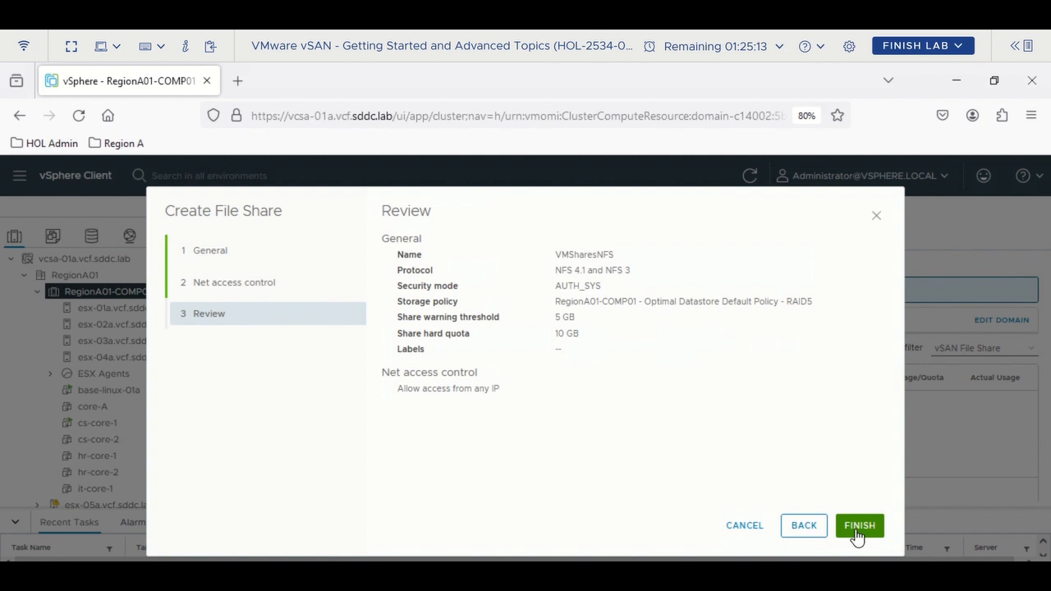
click(858, 530)
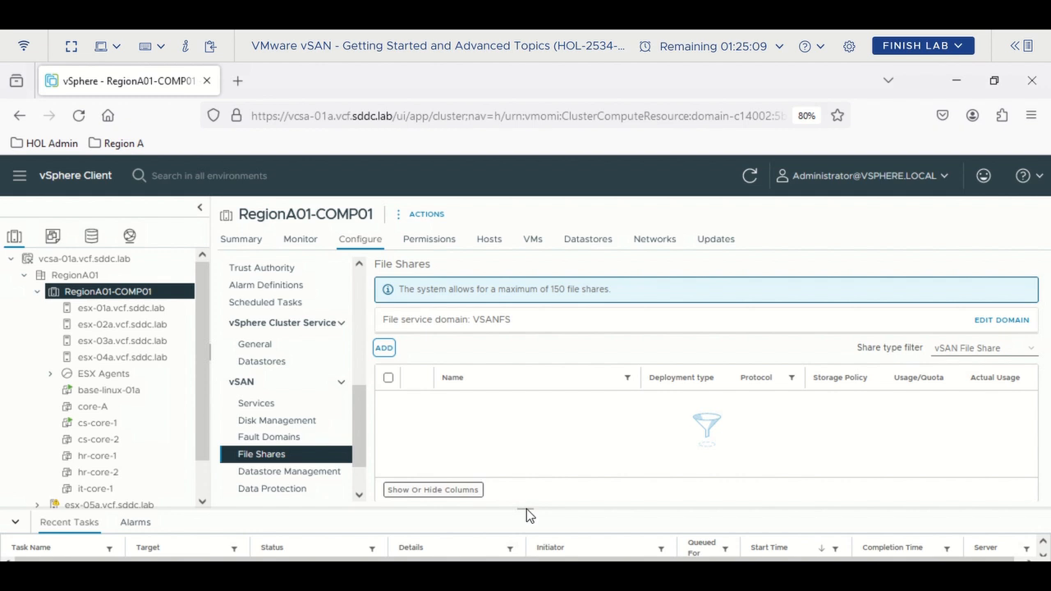
- Select VMSharesNFS and copy its NFS 4.1 path vsan-fs-01a.vcf.sddc.lab:/vsanfs/VMSharesNFS
drag(526, 509, 533, 466)
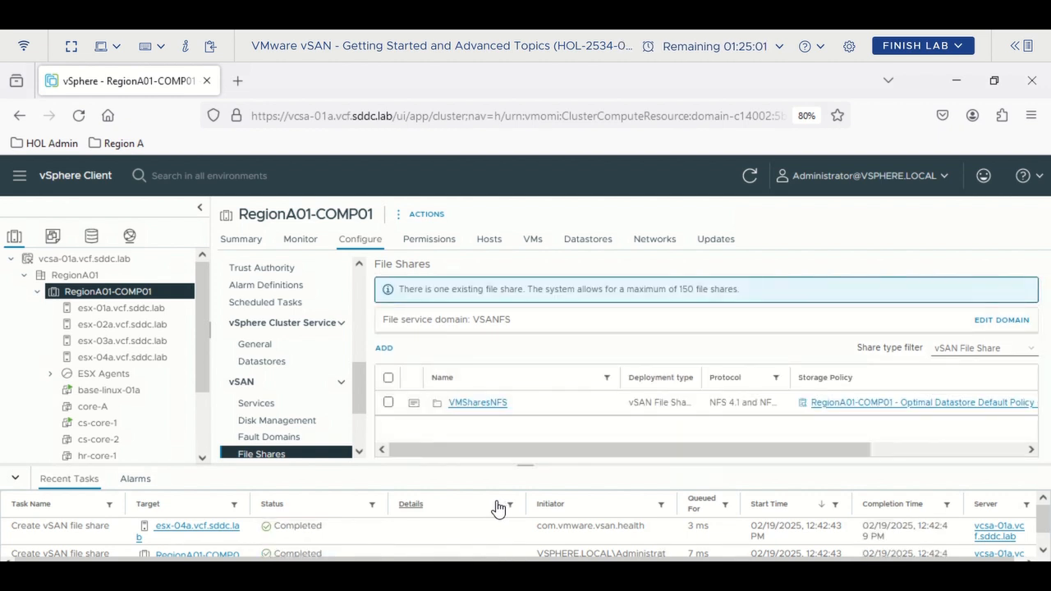
click(387, 402)
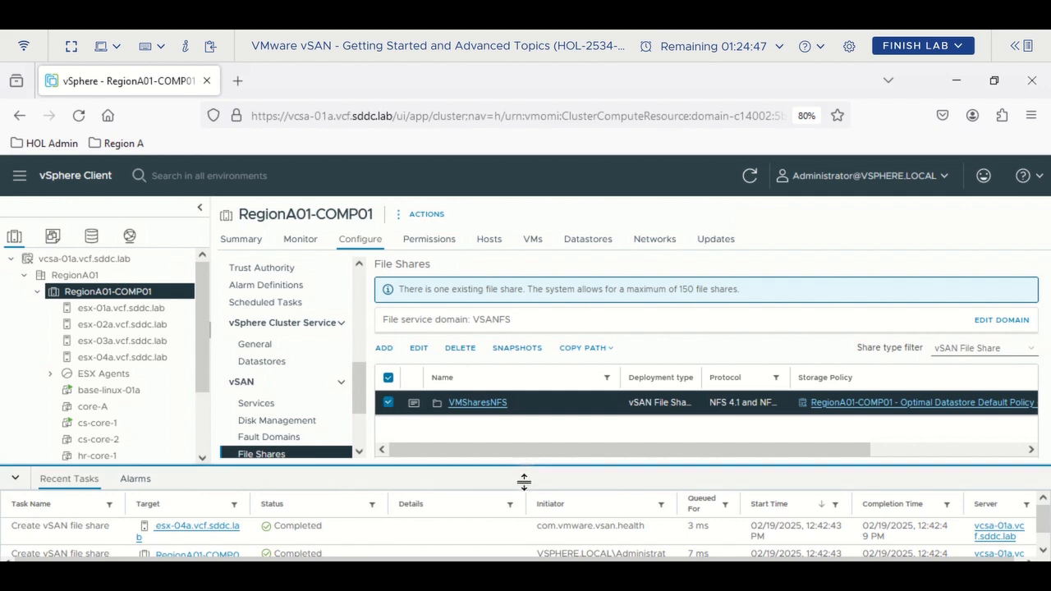
drag(524, 483, 518, 516)
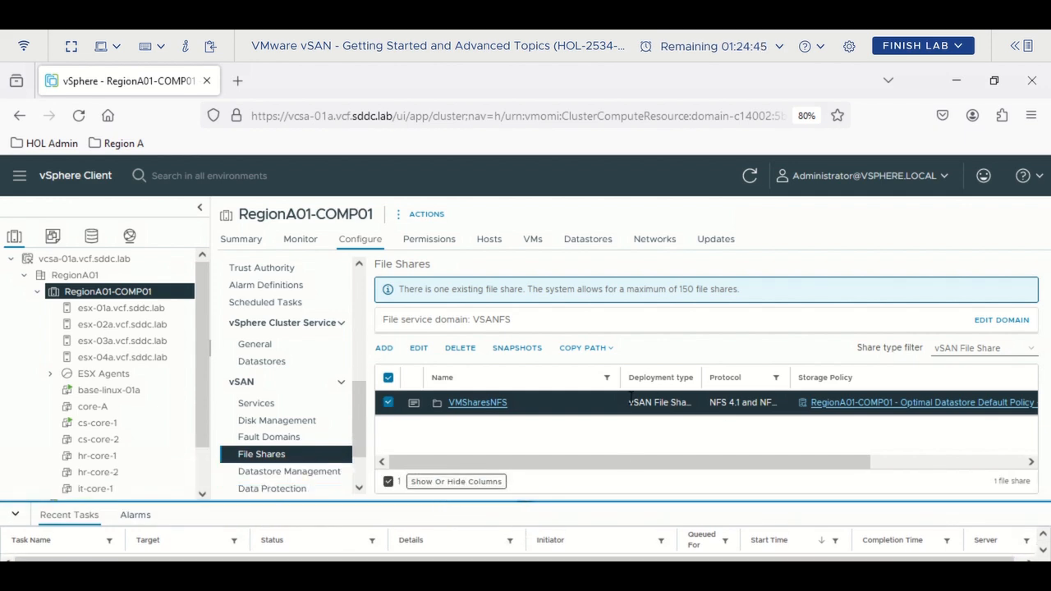
click(608, 349)
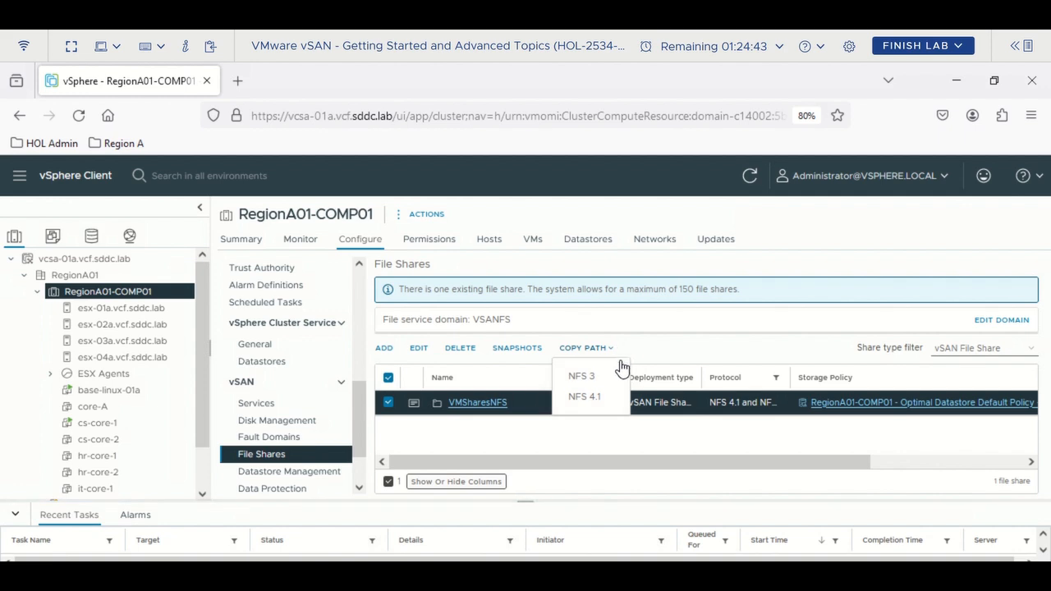
click(586, 399)
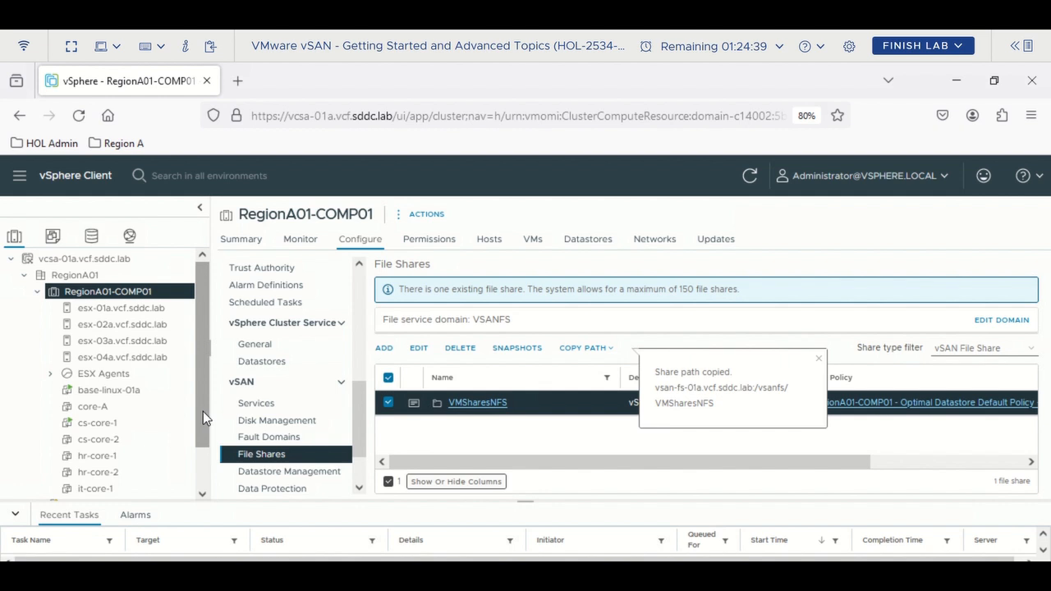
drag(199, 411, 205, 450)
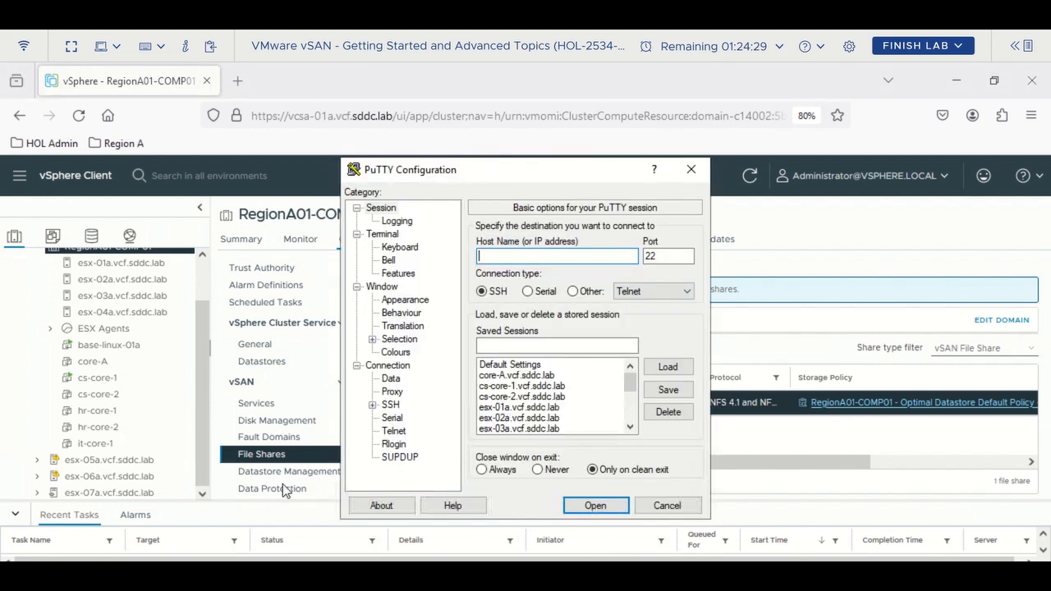
- Load the saved linux-base-01a.vcf.sddc.lab session in PuTTY and connect over SSH
click(572, 390)
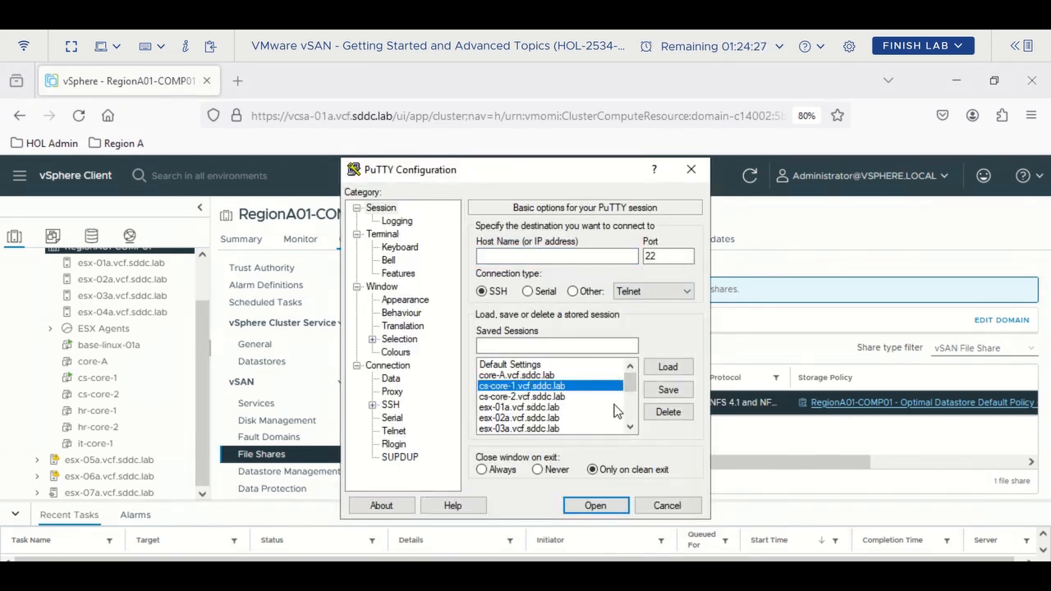
key(l)
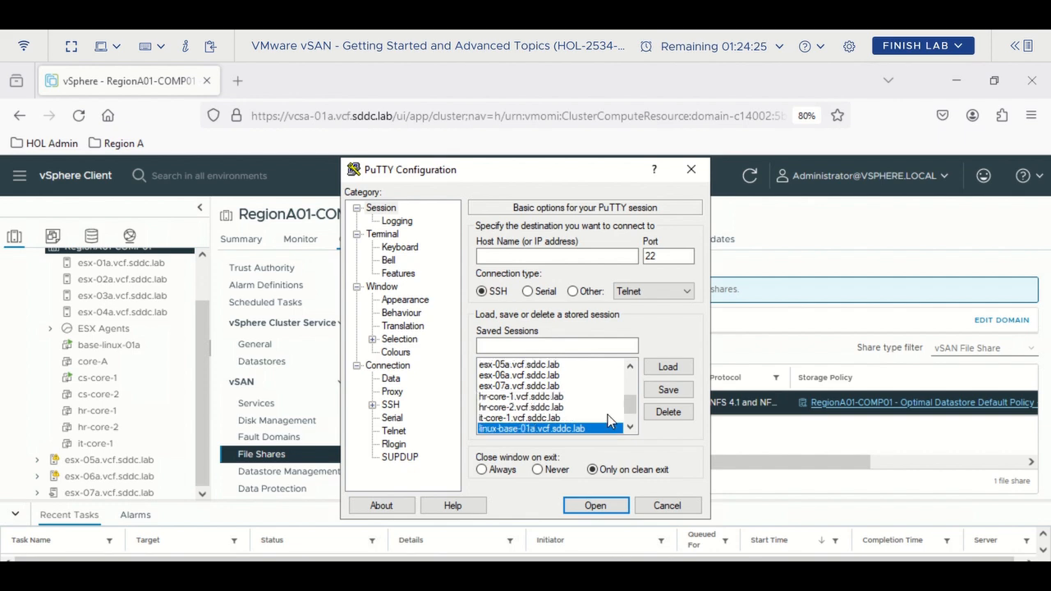
click(666, 369)
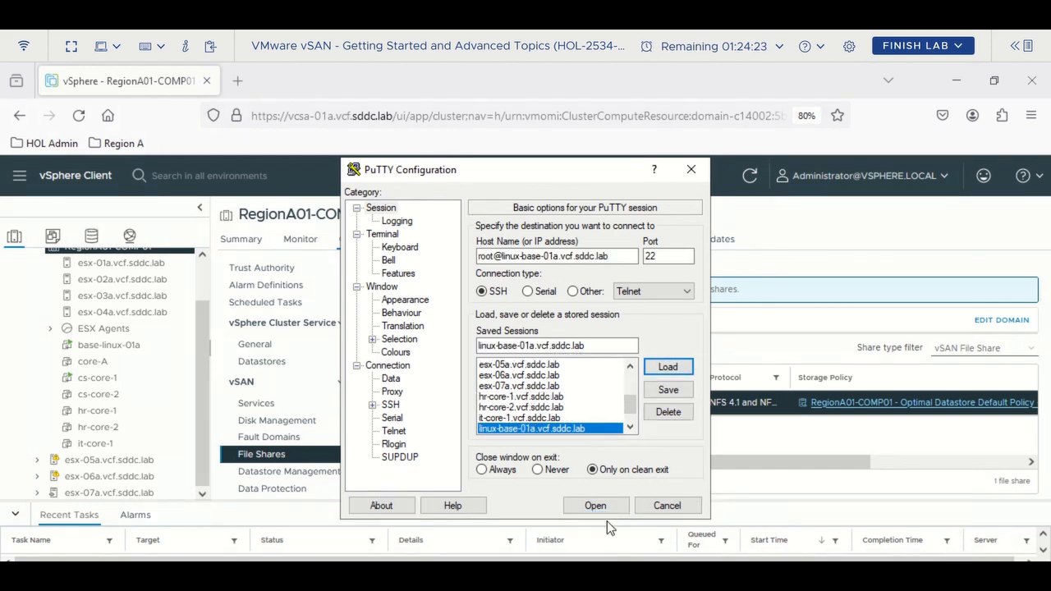
click(569, 505)
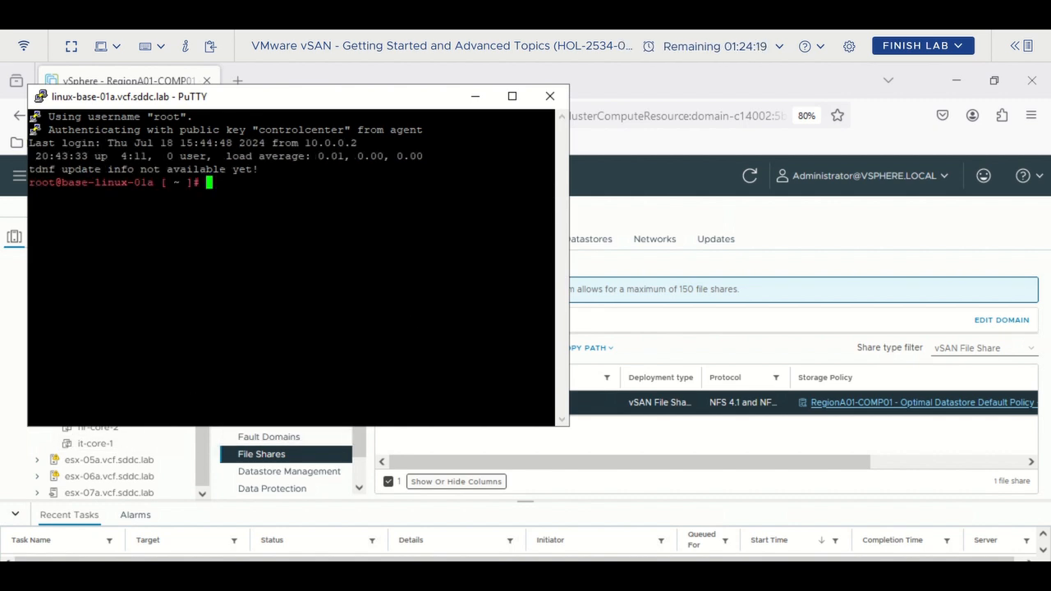
- Run mount with the pasted vsan-fs-01a.vcf.sddc.lab:/vsanfs/VMSharesNFS path onto /mnt/newfs/
key(shift+Insert)
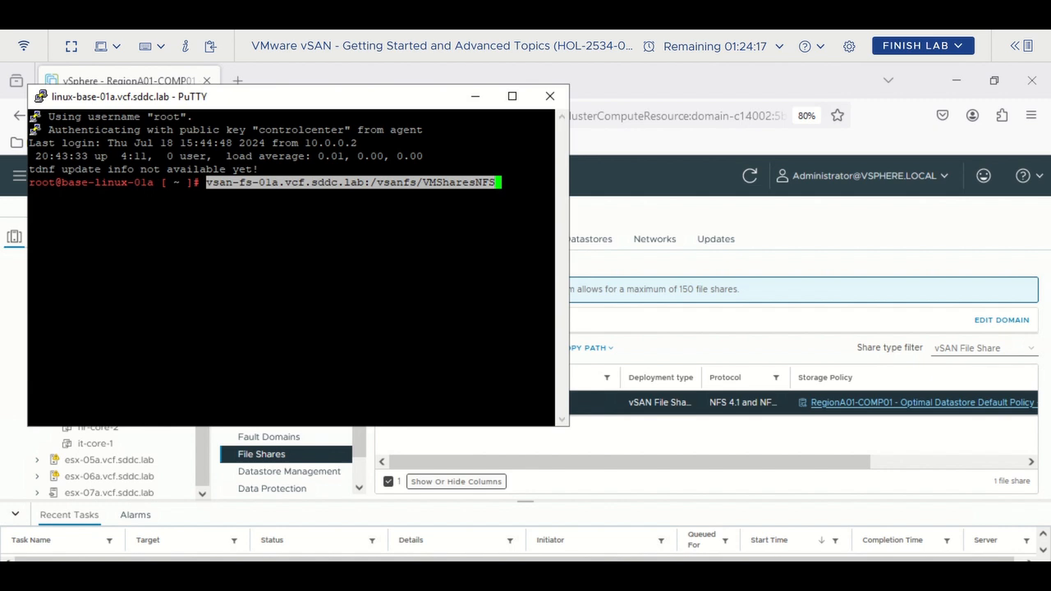
key(Left)
key(Left)
key(Left)
key(Left)
key(Left)
key(Left)
key(Left)
key(Left)
key(Left)
key(Left)
key(Left)
key(Left)
key(Left)
key(Left)
key(Left)
key(Left)
key(Left)
key(Left)
key(Left)
key(Left)
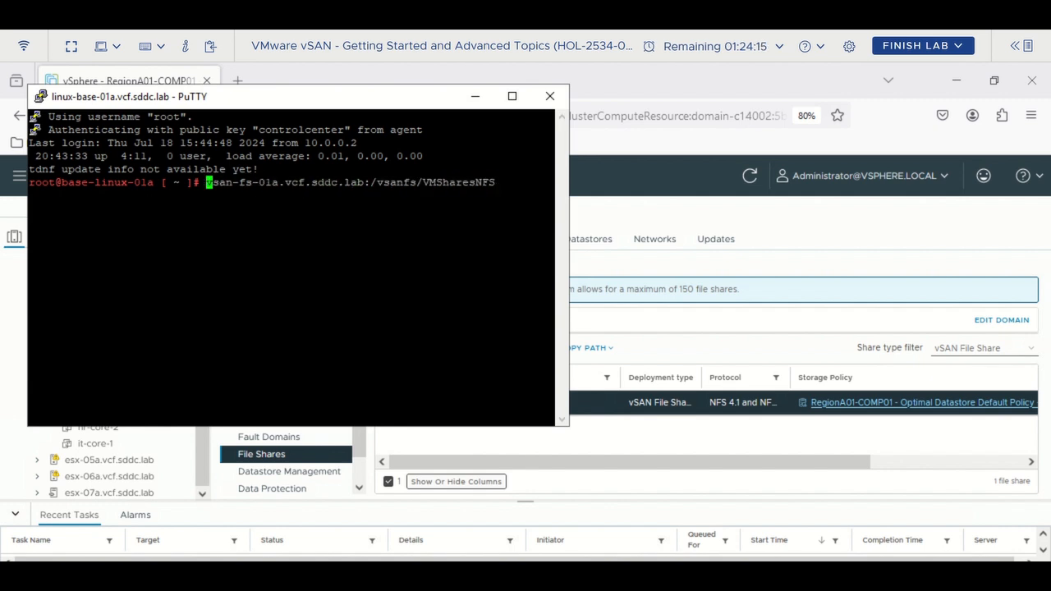
text(mount)
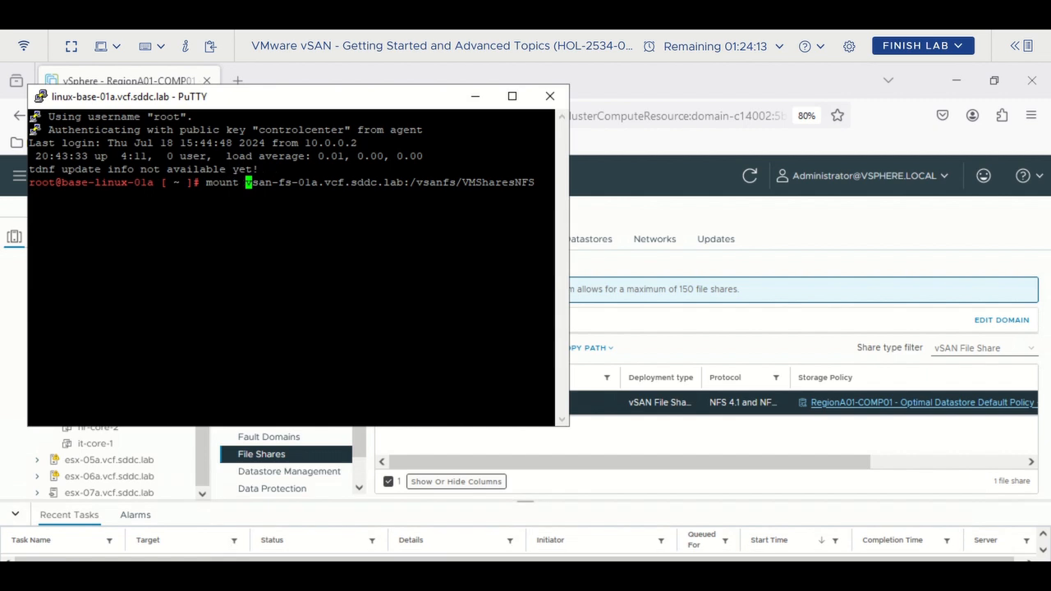
key(Right)
key(Right)
key(Right)
key(Right)
key(Right)
key(Right)
key(Right)
key(Right)
key(Right)
key(Right)
key(Right)
key(Right)
key(Right)
key(Right)
key(Right)
key(Right)
key(Right)
key(Right)
key(Right)
key(Right)
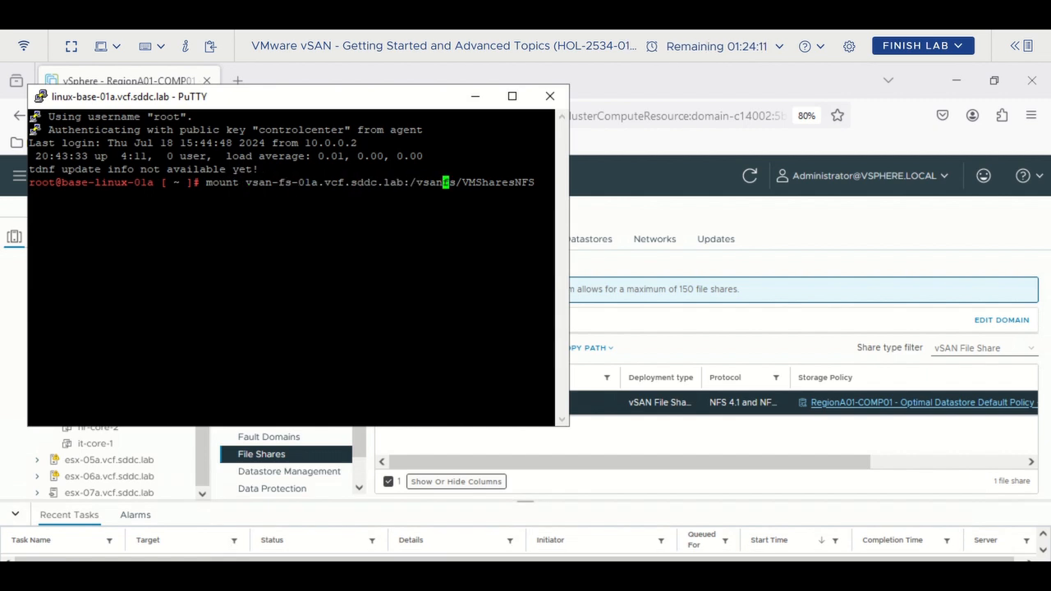
key(Right)
key(Right)
key(Right)
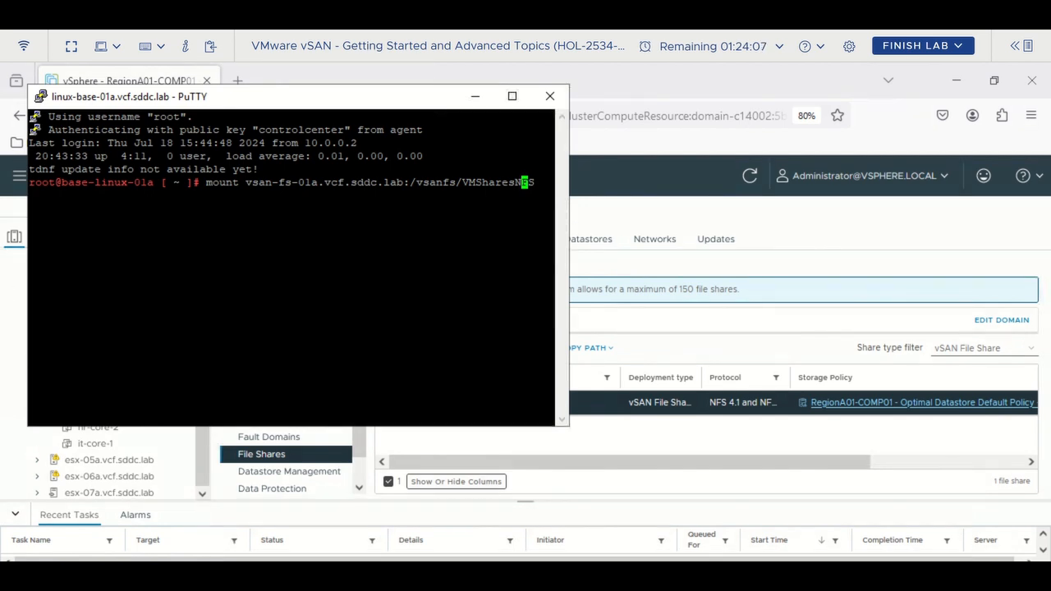
drag(30, 209, 30, 234)
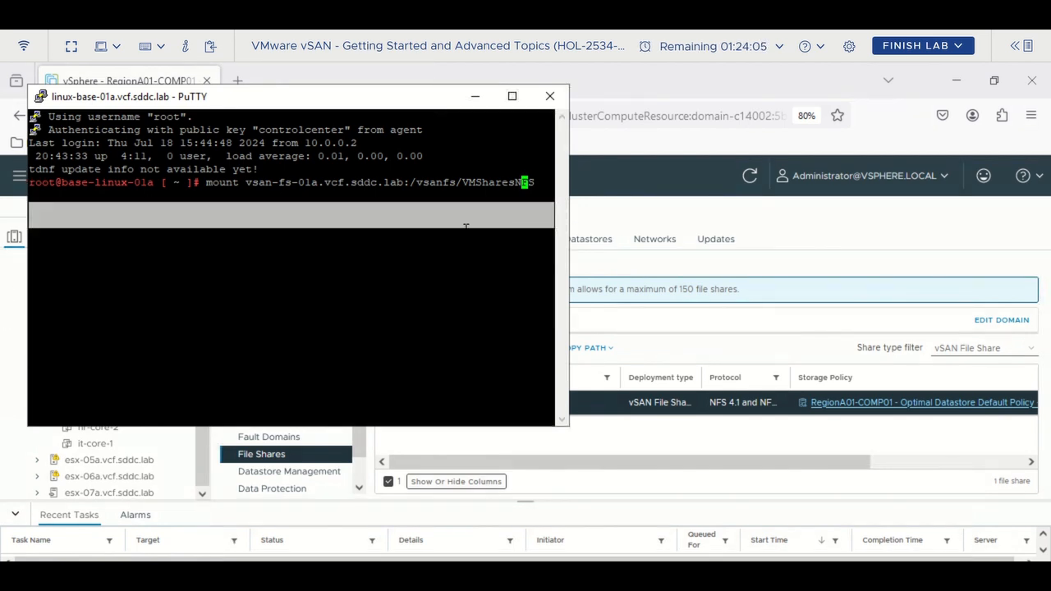
drag(573, 198, 771, 198)
key(Right)
text(/mnt/newfs/)
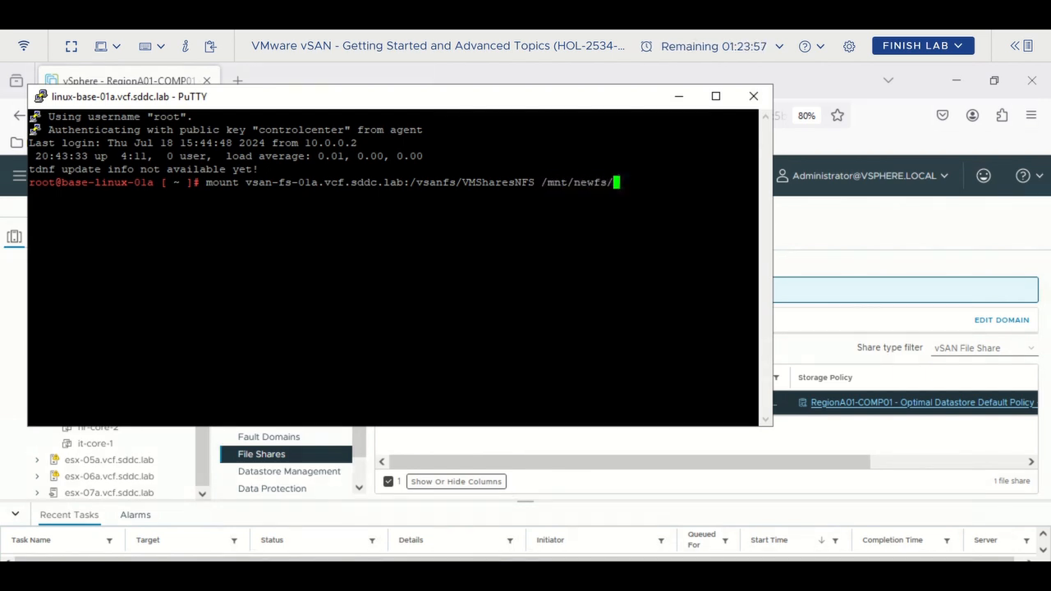
key(Return)
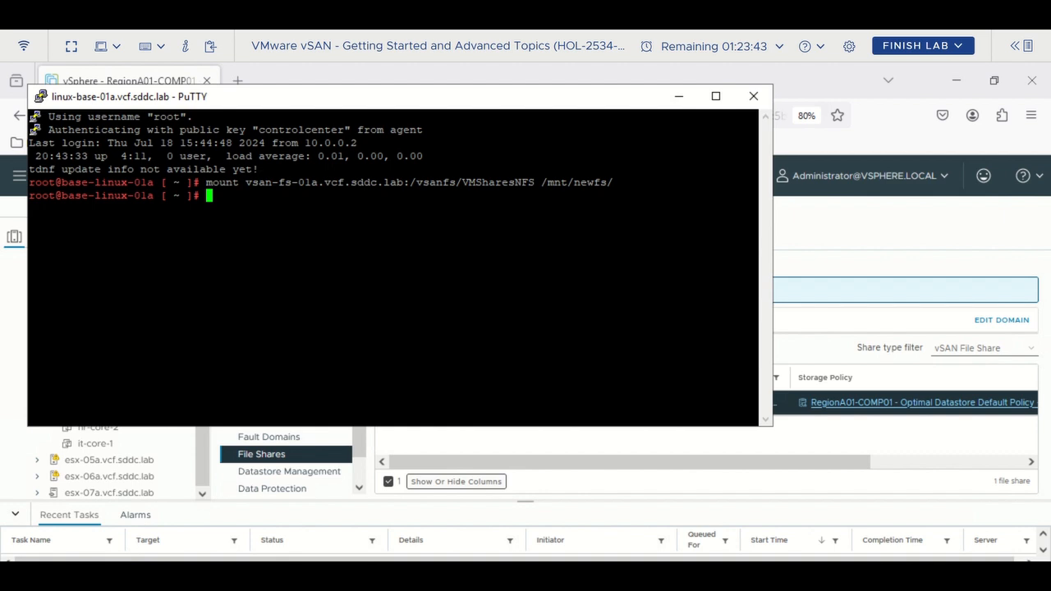
- Confirm the nfs4 mount with 'mount |grep /mnt/newfs', then cd into /mnt/newfs
text(cho)
key(BackSpace)
key(BackSpace)
key(BackSpace)
key(BackSpace)
key(BackSpace)
text(mount |grep)
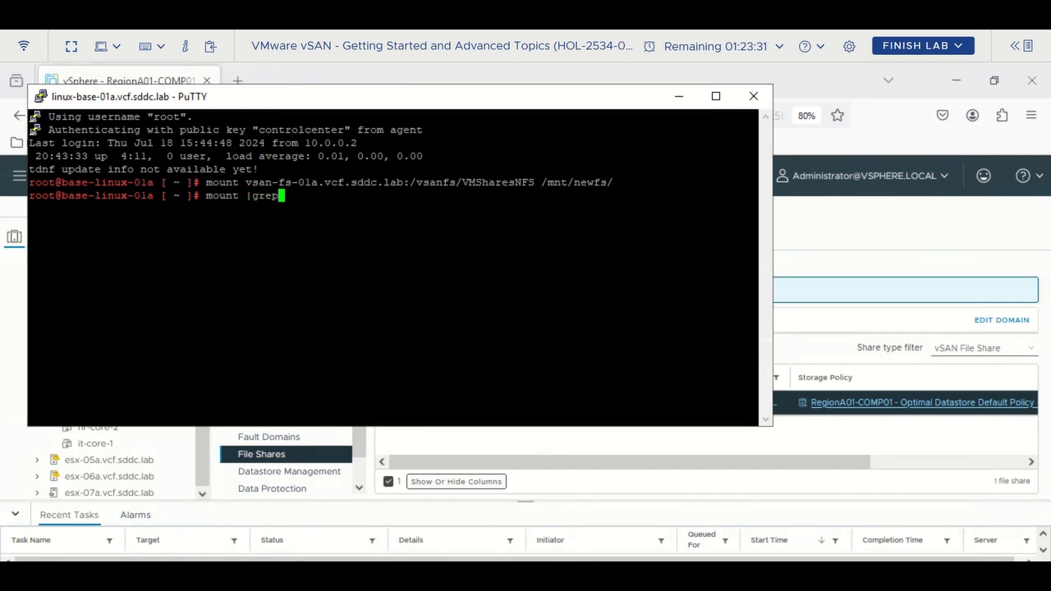
text(/mnt/newfs)
key(Return)
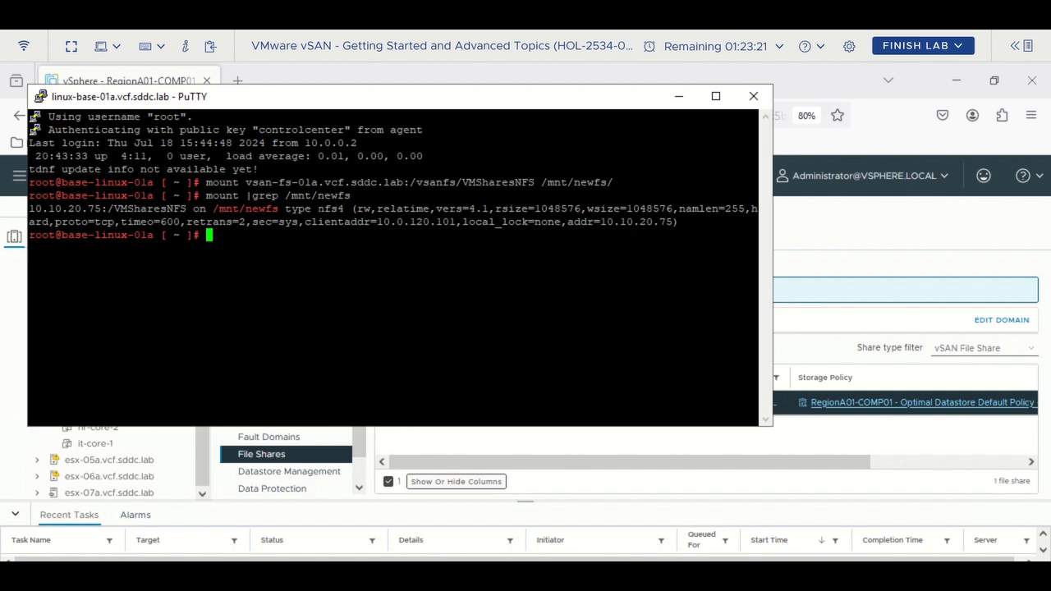
drag(311, 208, 344, 209)
text(cd /mnt/)
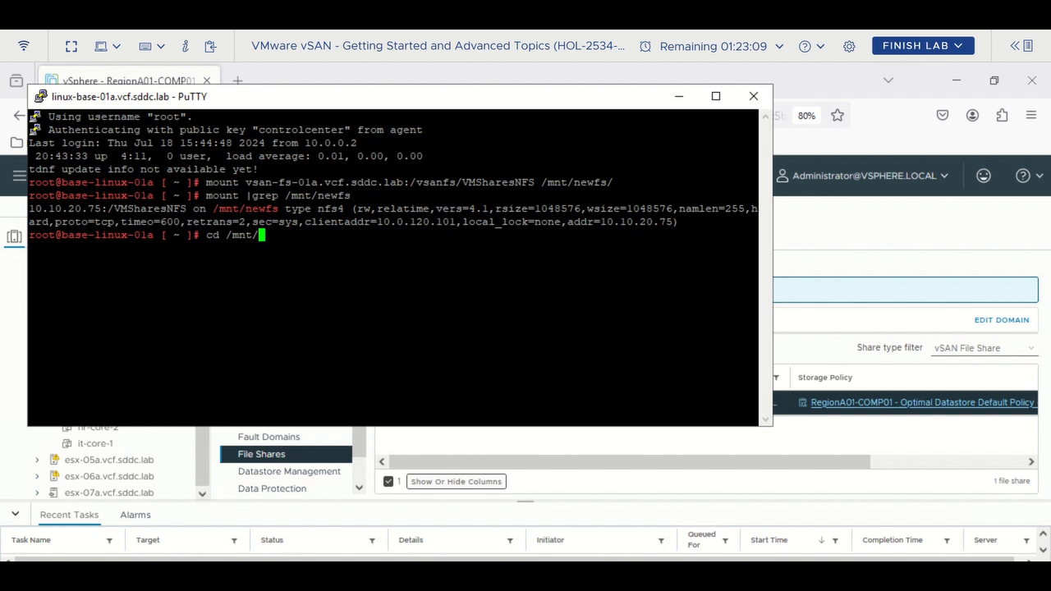
text(new)
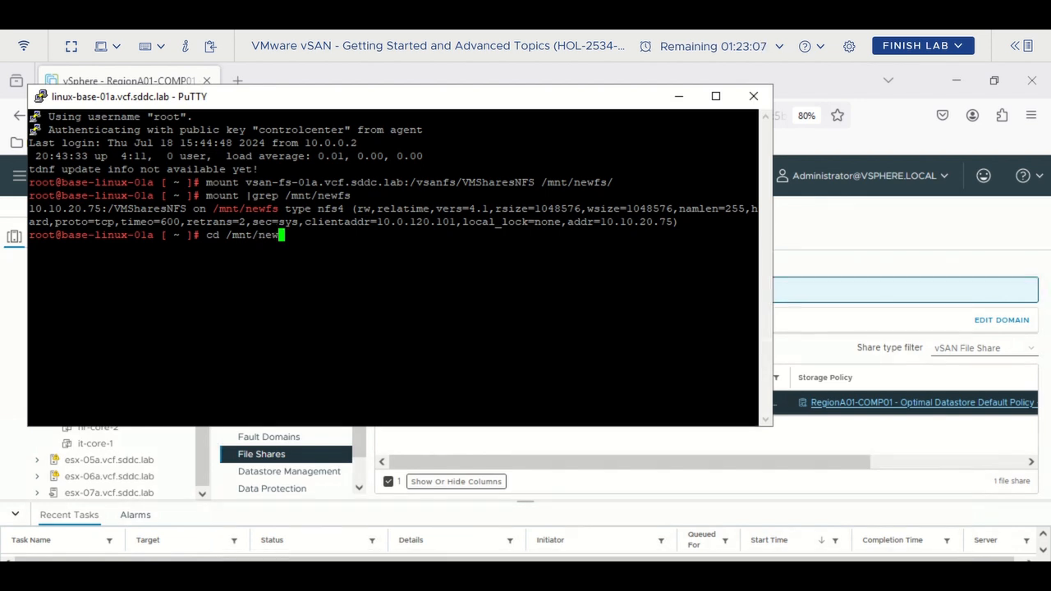
text(fs)
key(Return)
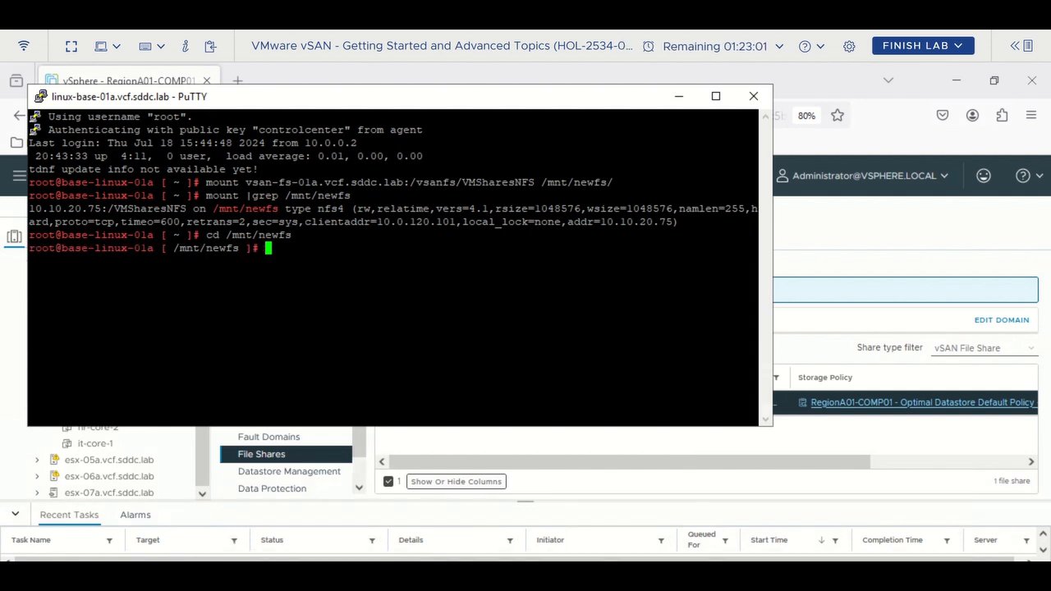
- Write "NFS 4 Share" into newfs.txt and display it with cat
text(ech)
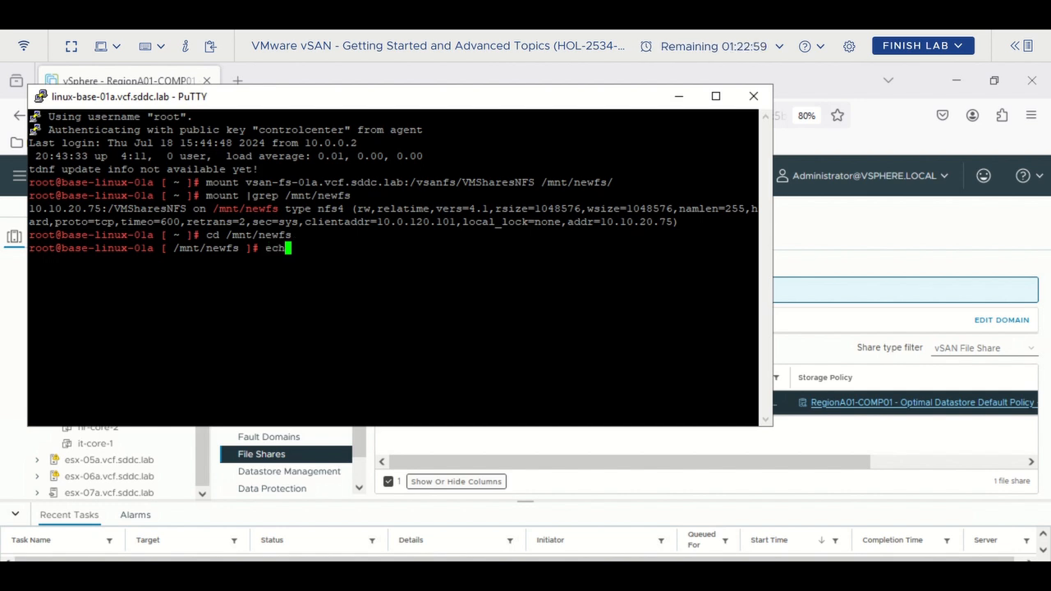
text(o "NFS 4)
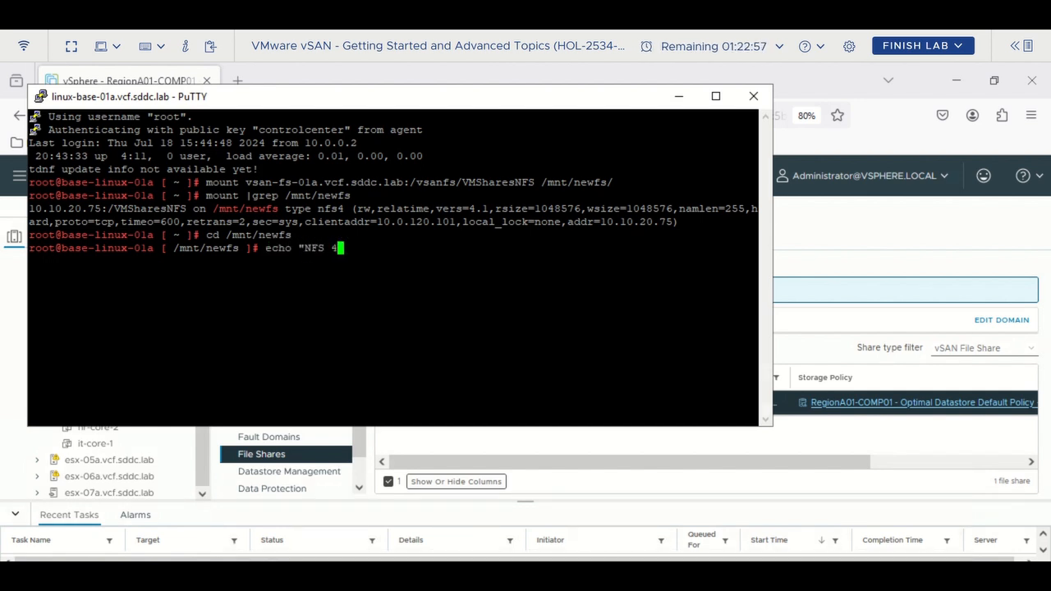
text( Share"  > )
text(newf)
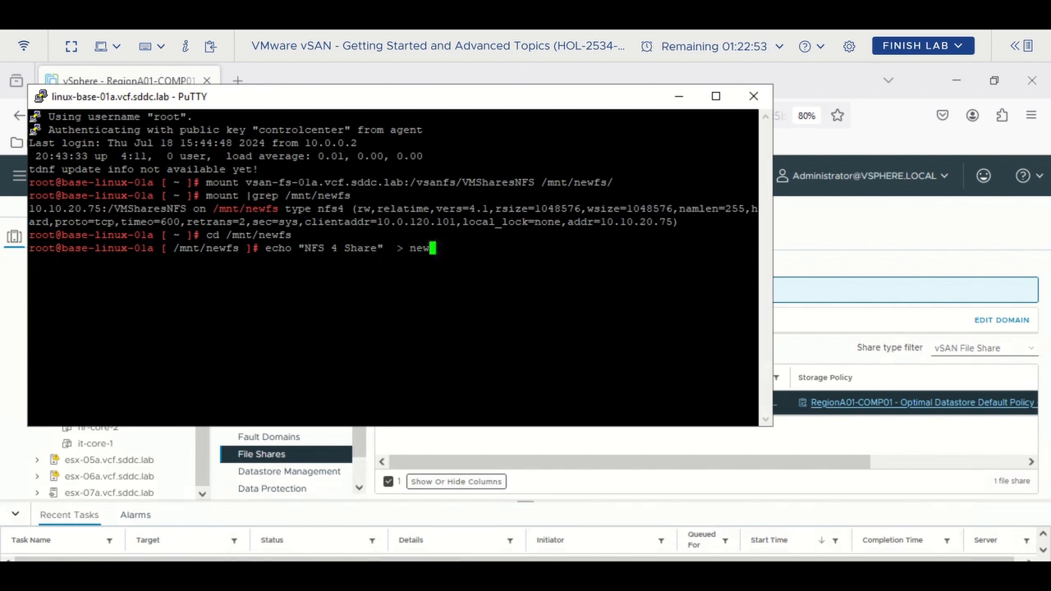
text(s.txt)
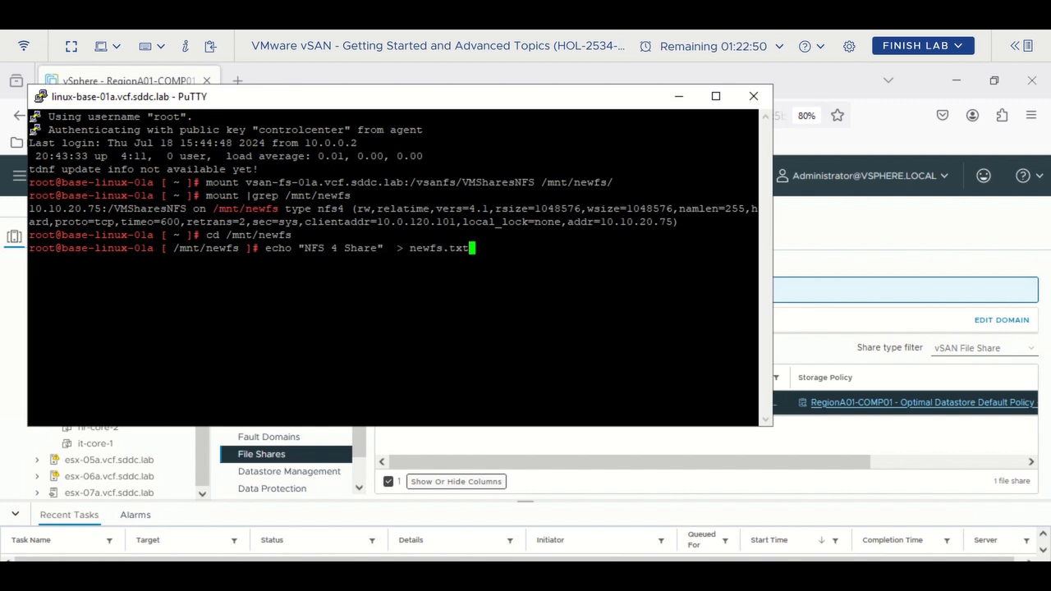
key(Return)
text(cat )
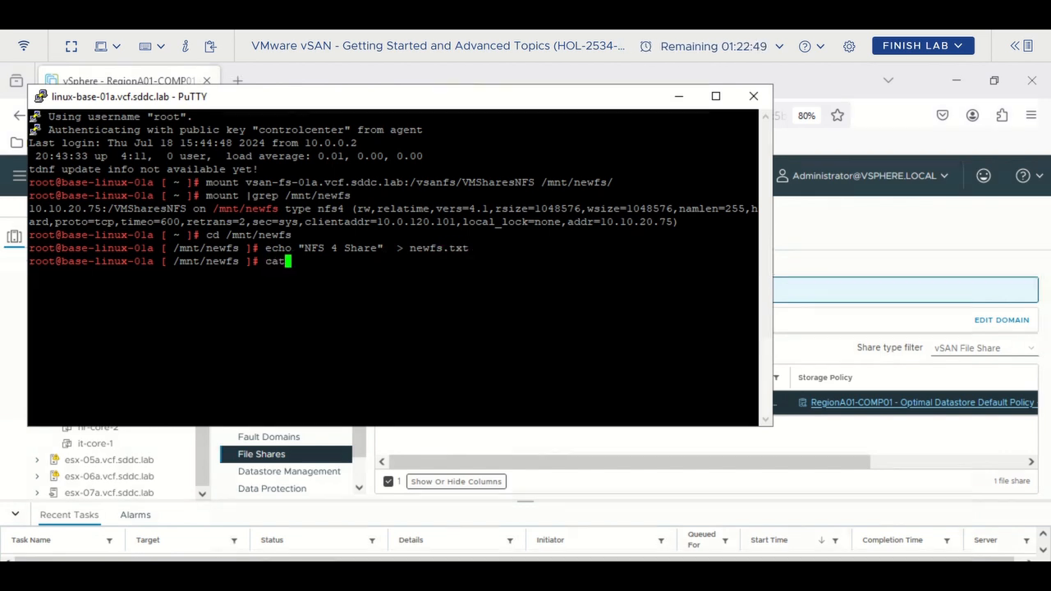
text(new)
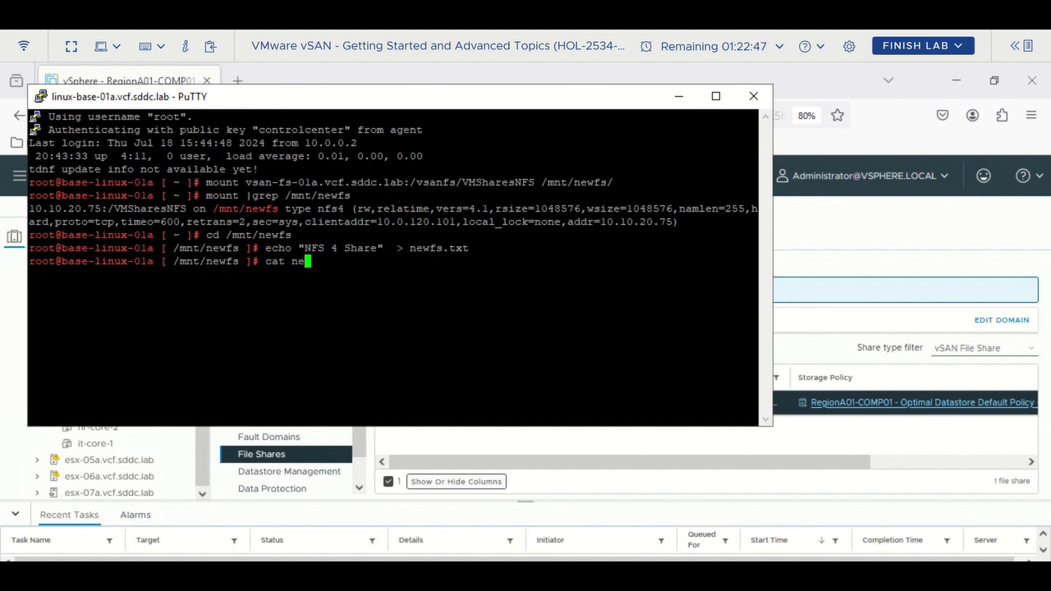
text(s)
key(BackSpace)
text(f)
key(Tab)
key(Return)
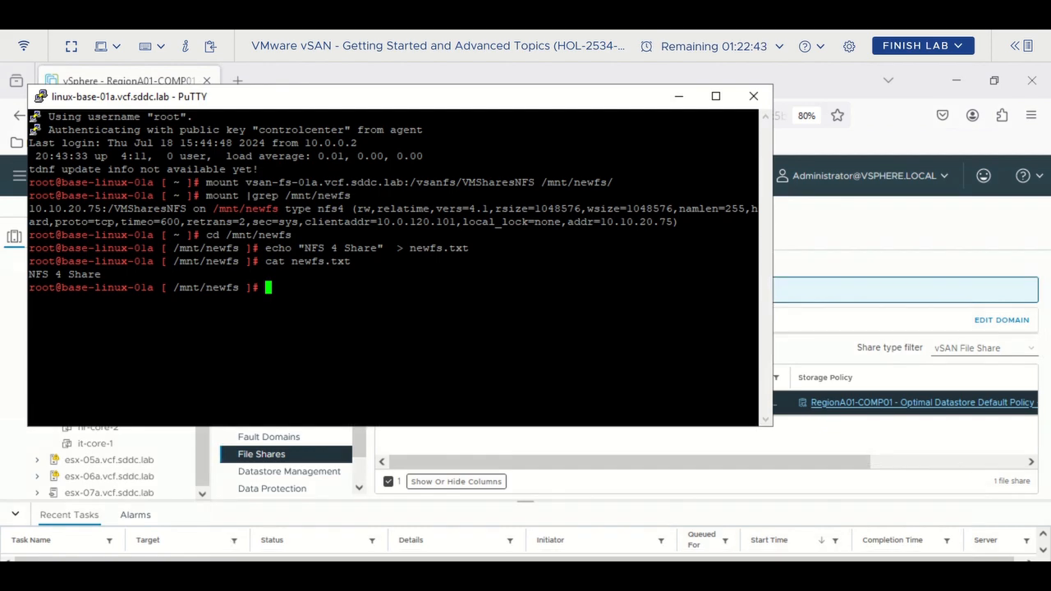
- List the share's files with ls and return to the root directory with cd /
text(ls)
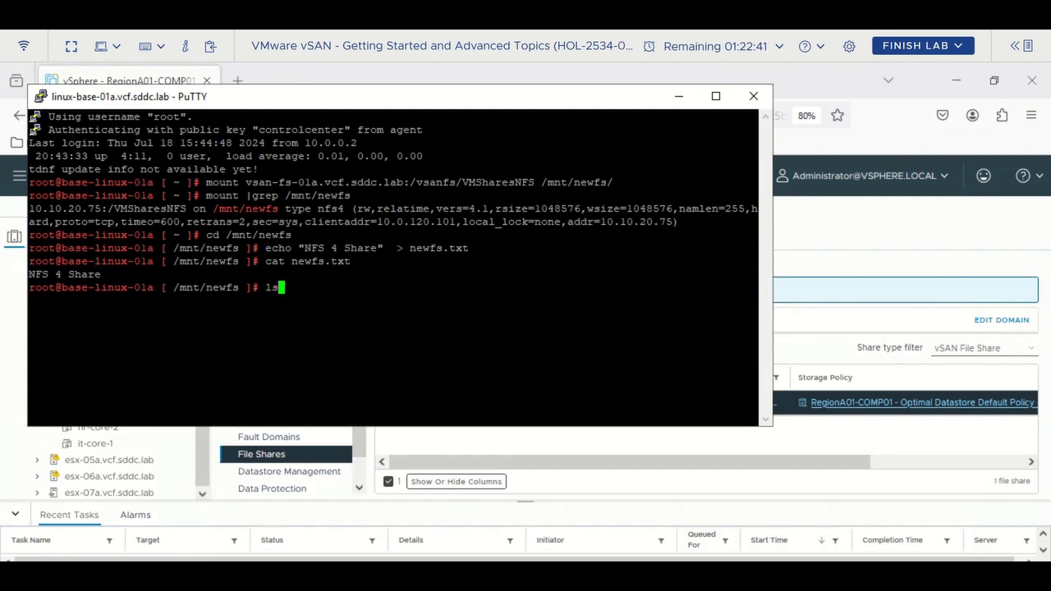
key(Return)
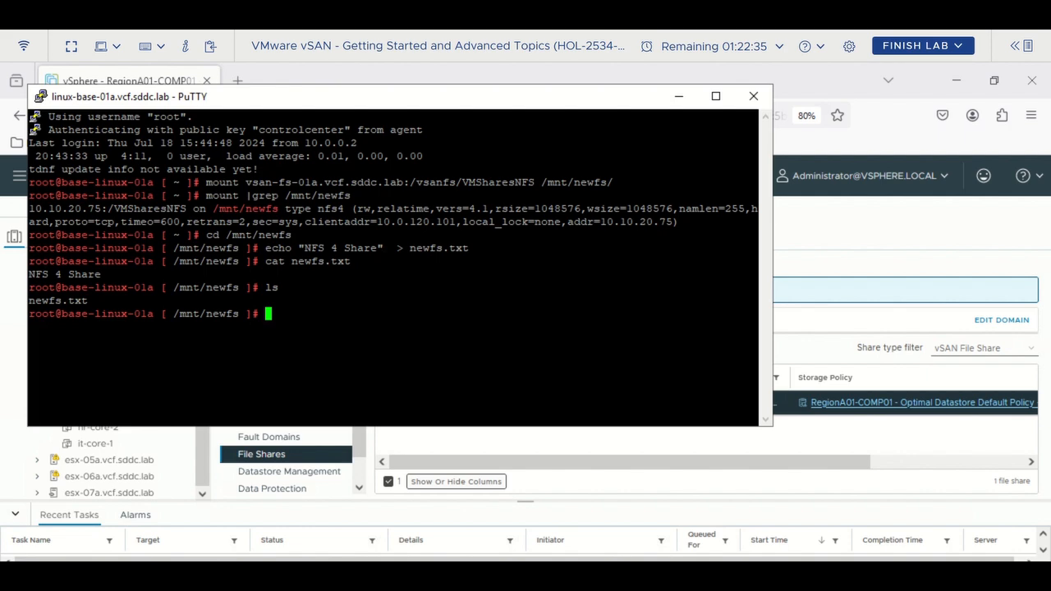
text(cd /)
key(Return)
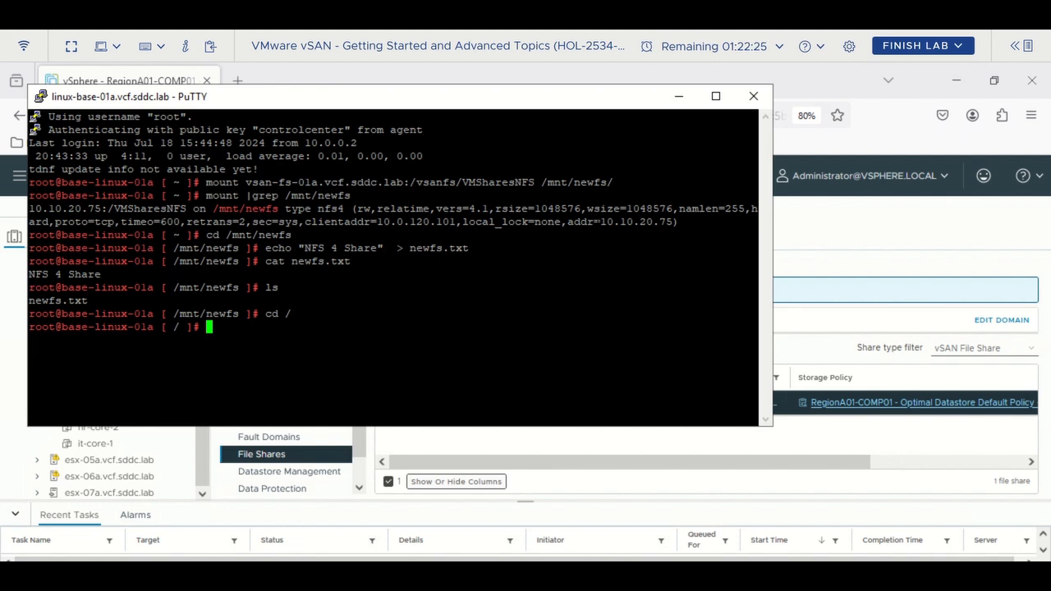
- Copy the VMSharesNFS share's NFS 3 path from the vSphere File Shares page
click(873, 258)
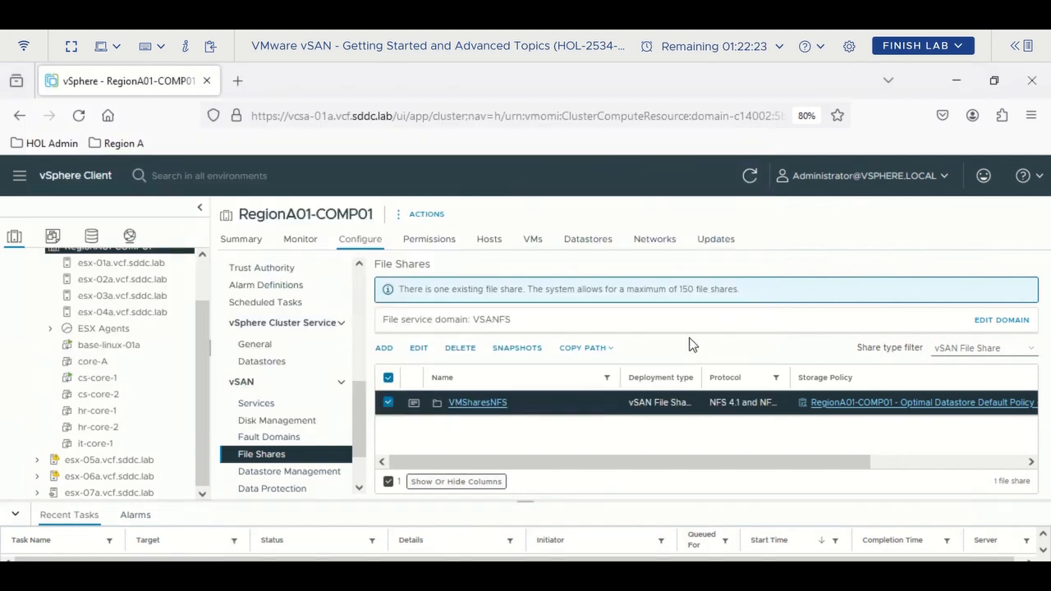
click(606, 351)
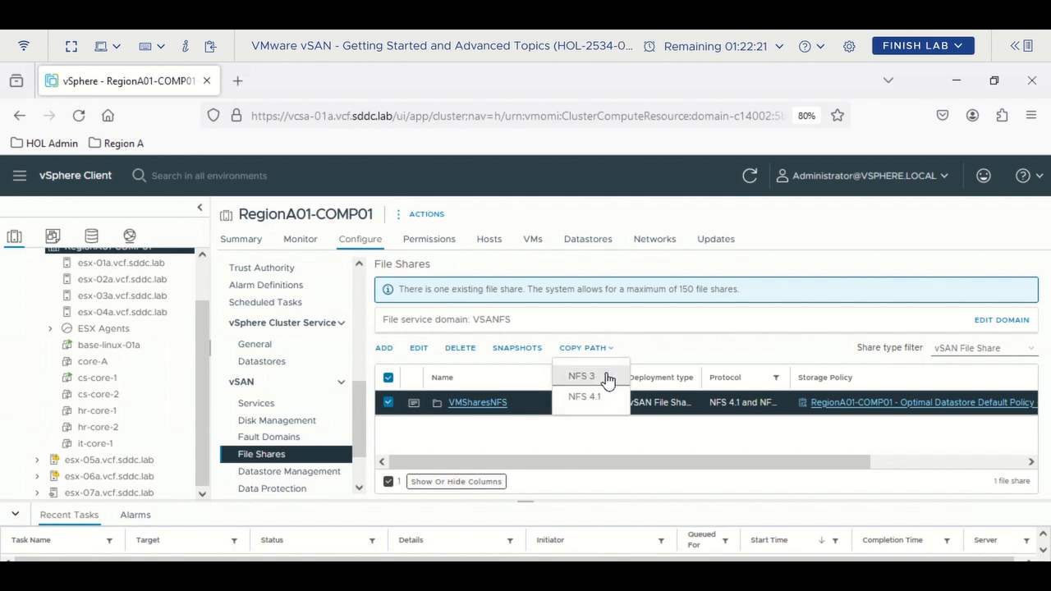
click(606, 377)
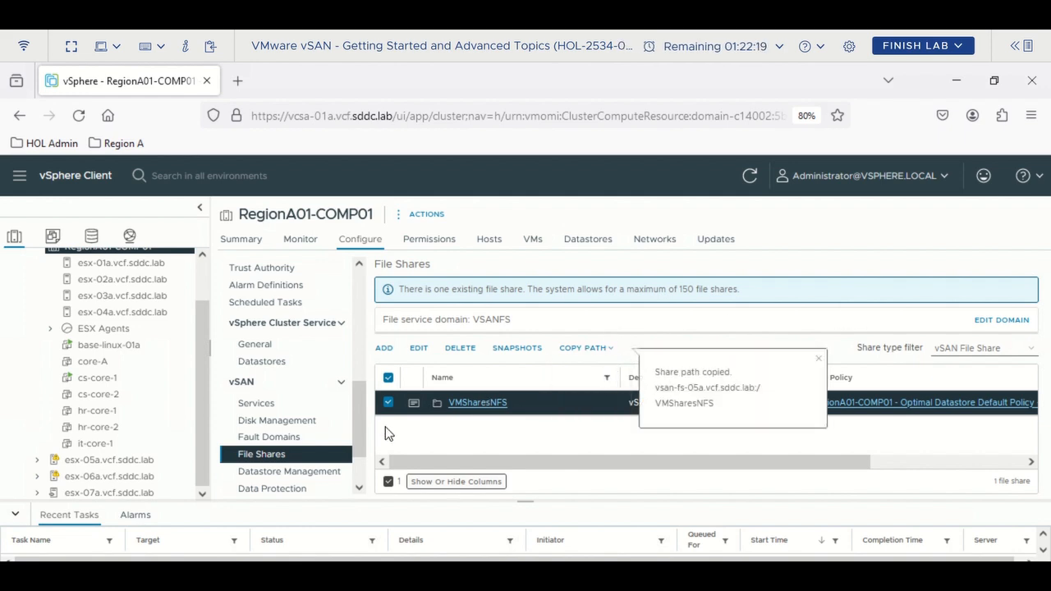
- Run mount -t nfs -o vers=3 with the pasted NFS 3 path onto /mnt/newfs/
click(256, 509)
key(shift+Insert)
key(Left)
key(Left)
key(Left)
key(Left)
key(Left)
key(Left)
key(Left)
key(Left)
key(Left)
key(Left)
key(Left)
key(Left)
key(Left)
key(Left)
key(Left)
key(Left)
key(Left)
key(Left)
key(Left)
key(Left)
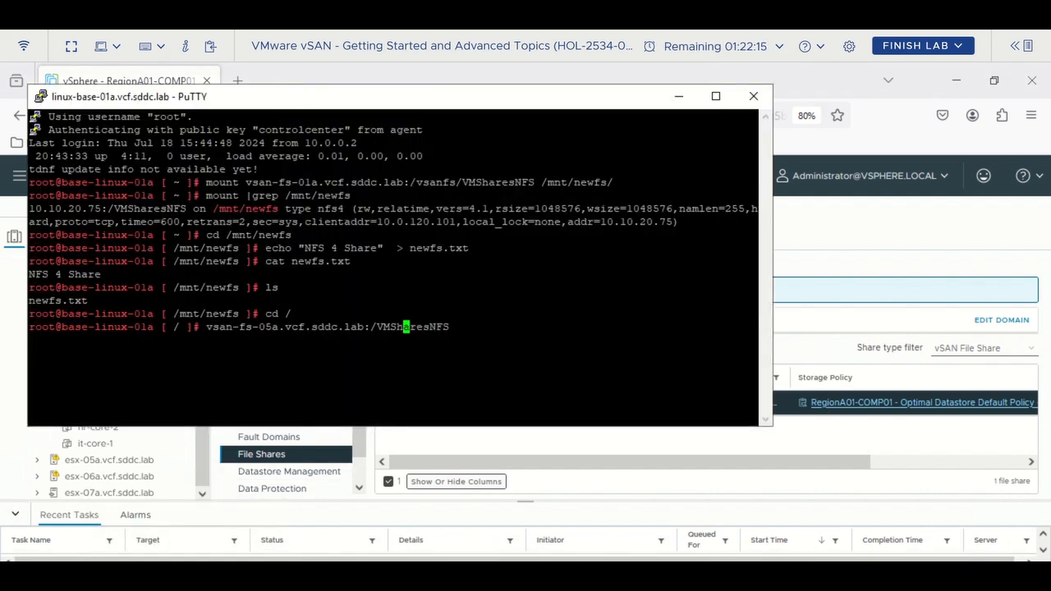
key(Left)
key(Left)
key(Left)
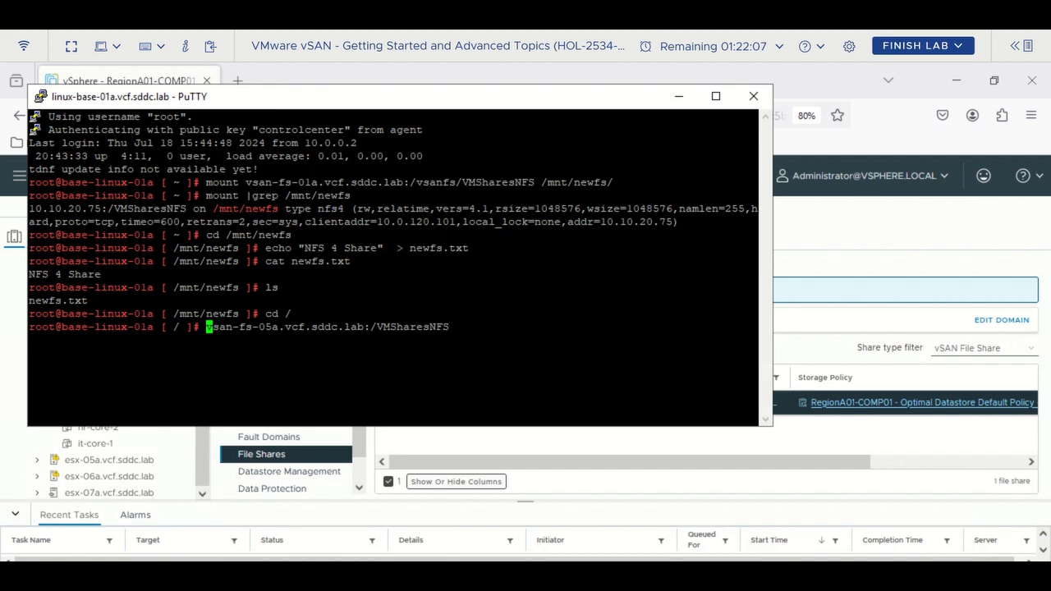
text(moun)
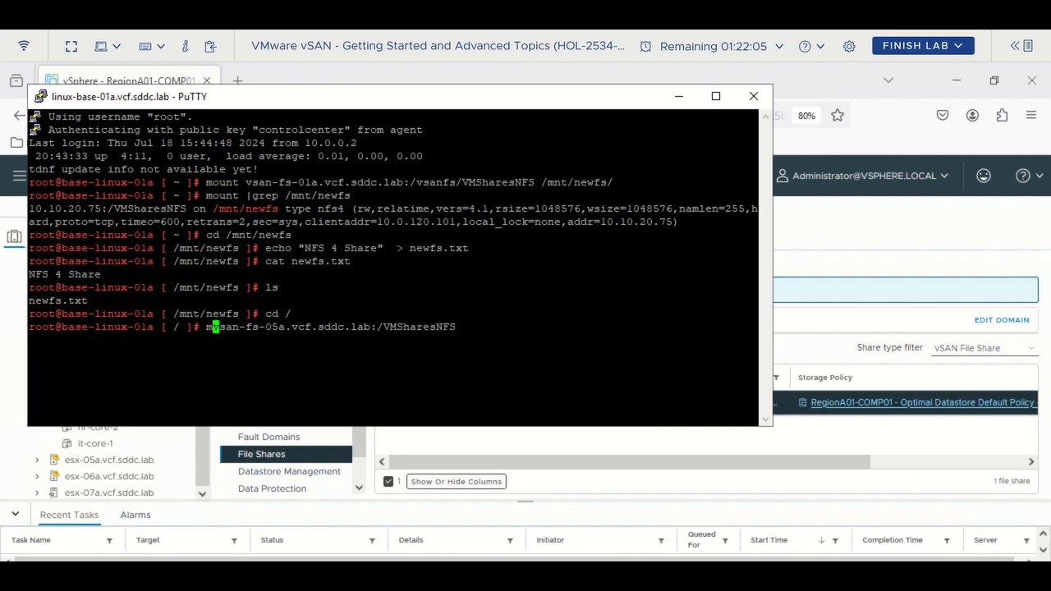
text(t )
text(-t nf)
text(s )
text(-o vers)
text(-3)
key(BackSpace)
key(BackSpace)
text(=3)
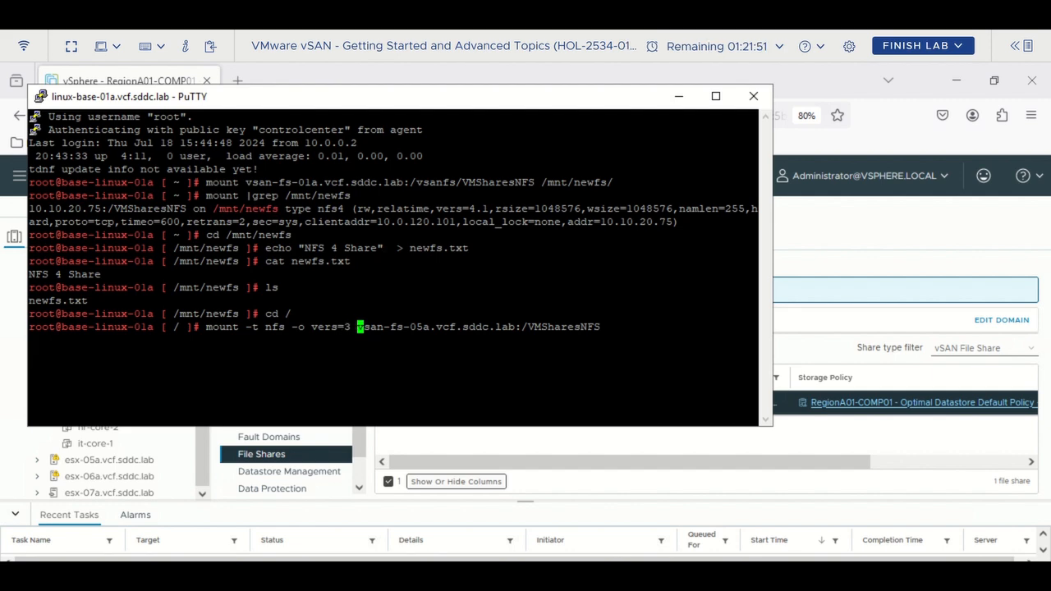
key(Right)
key(Right)
key(Right)
key(Right)
key(Right)
key(Right)
key(Right)
key(Right)
key(Right)
key(Right)
key(Right)
key(Right)
key(Right)
key(Right)
key(Right)
key(Right)
key(Right)
key(Right)
key(Right)
key(Right)
key(Right)
key(Right)
key(Right)
key(Right)
key(Right)
key(Right)
key(Right)
key(Right)
key(Right)
key(Right)
key(Right)
text(/mnt/newfs/)
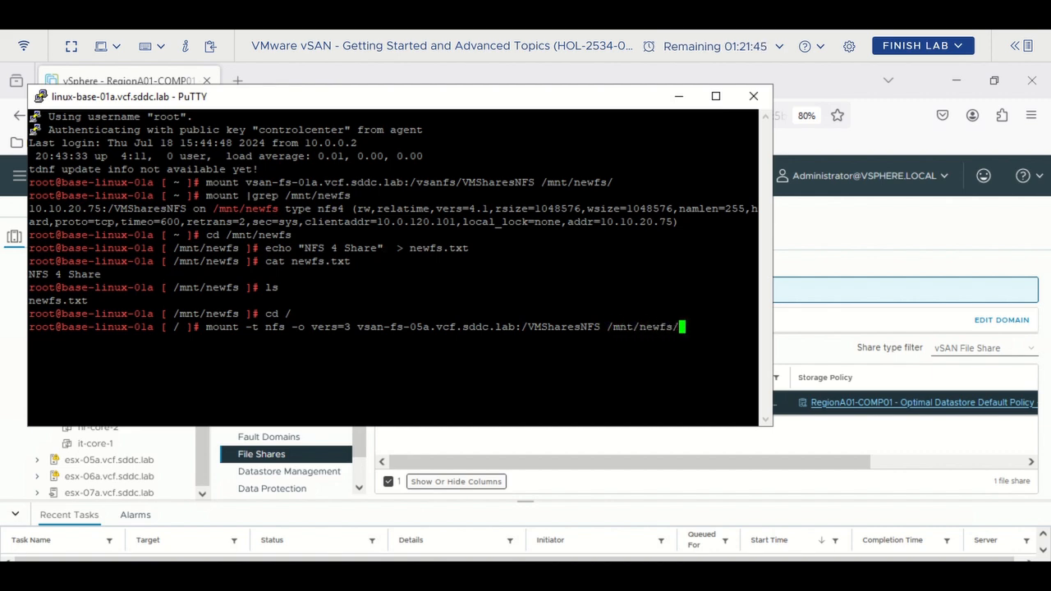
key(Return)
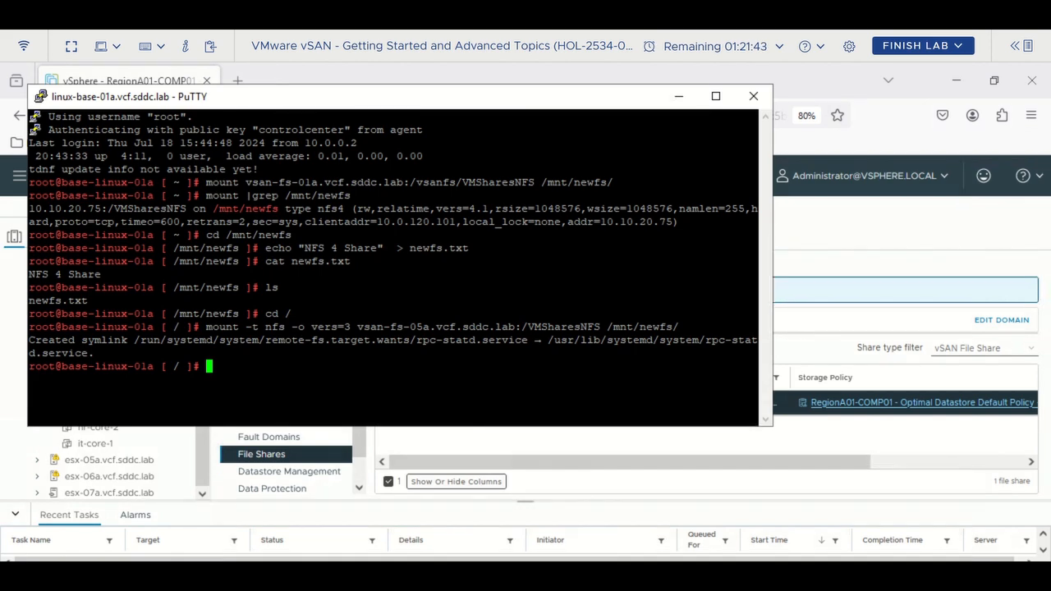
- Run 'mount |grep /mnt/newfs' to list the mounts on /mnt/newfs
key(ctrl+r)
text(echo)
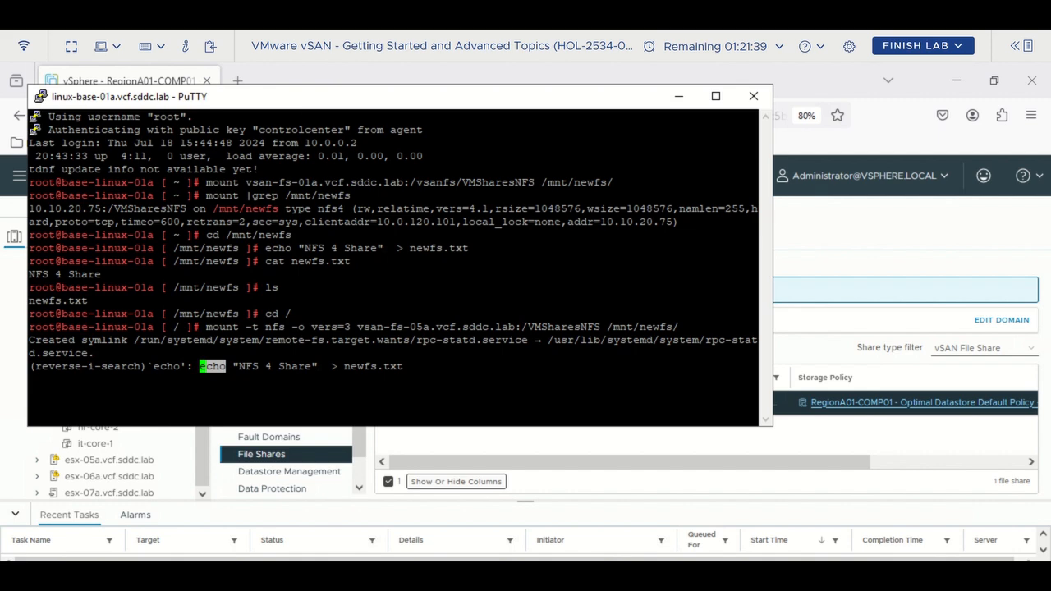
key(ctrl+r)
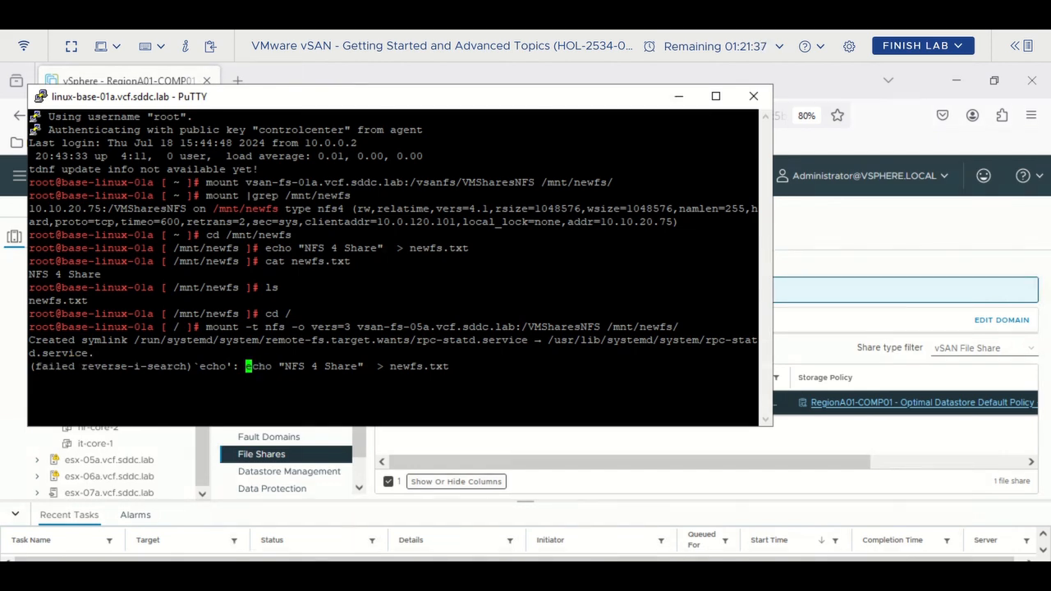
key(ctrl+c)
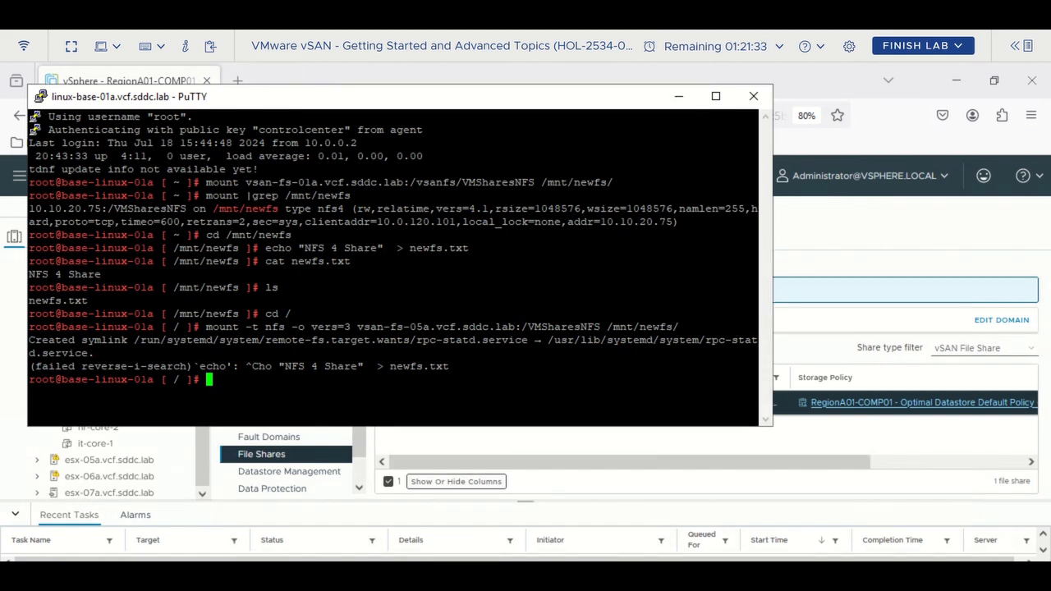
text(mou)
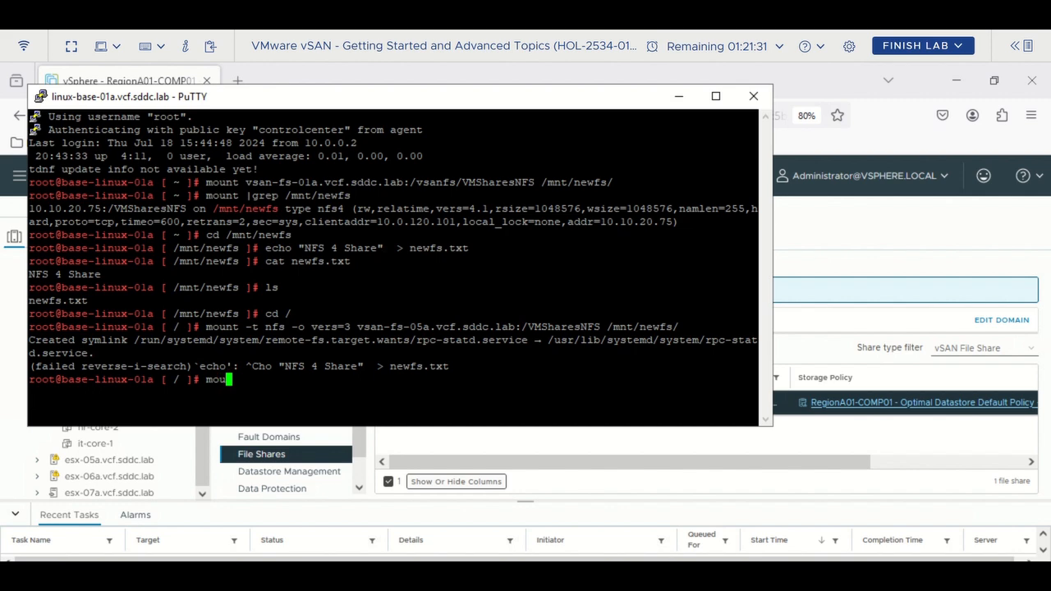
text(nt |grep /)
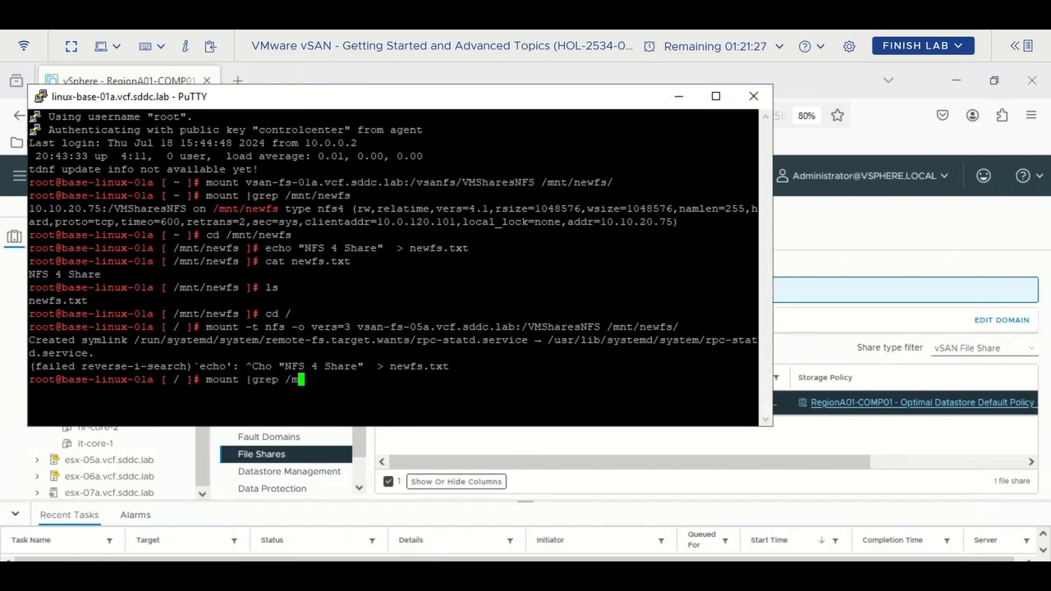
text(mnt/nf)
key(BackSpace)
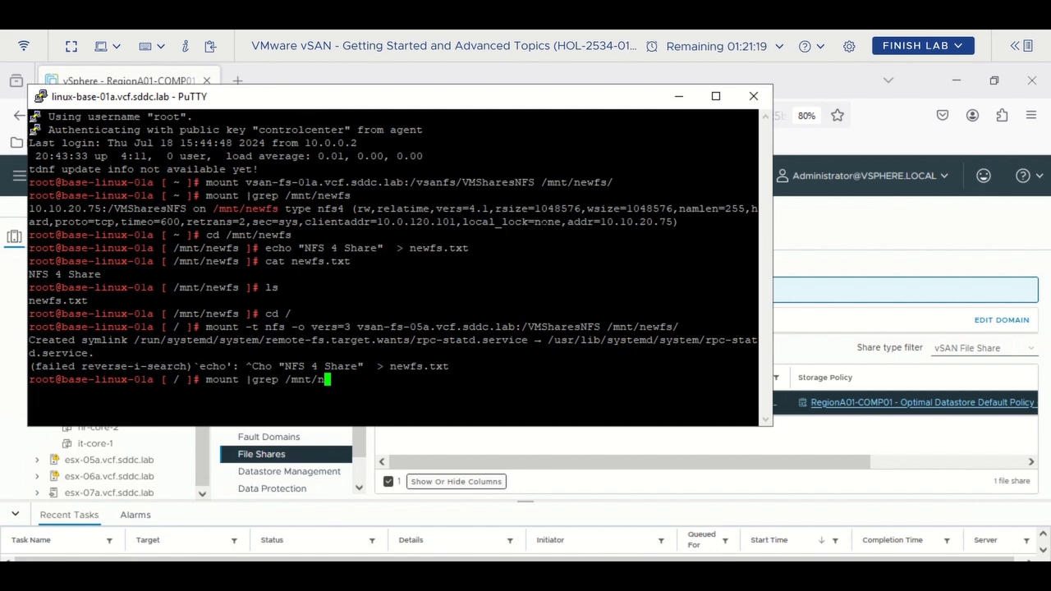
key(BackSpace)
text(newfs)
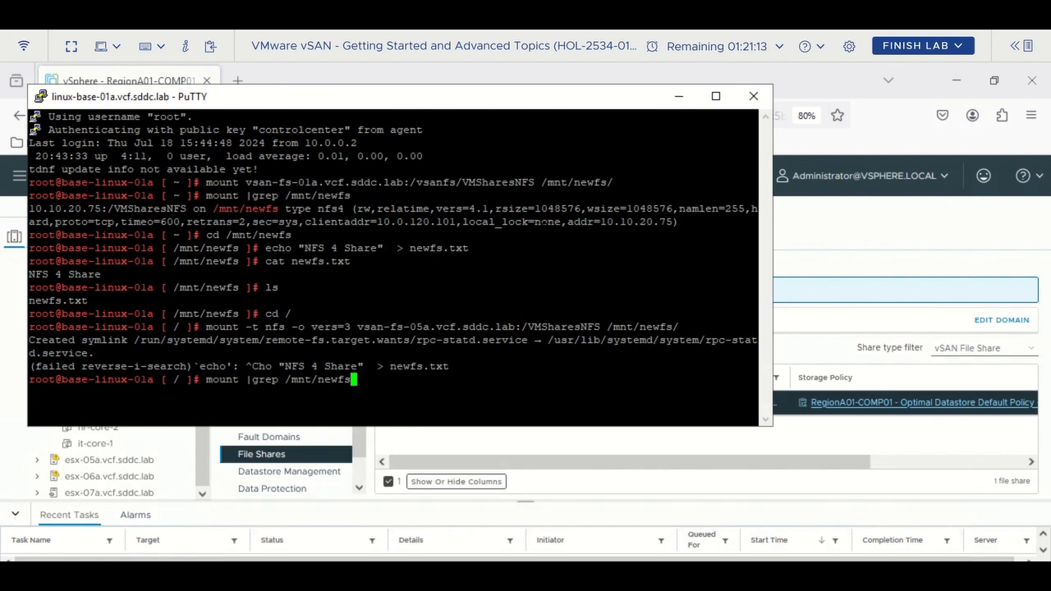
key(Return)
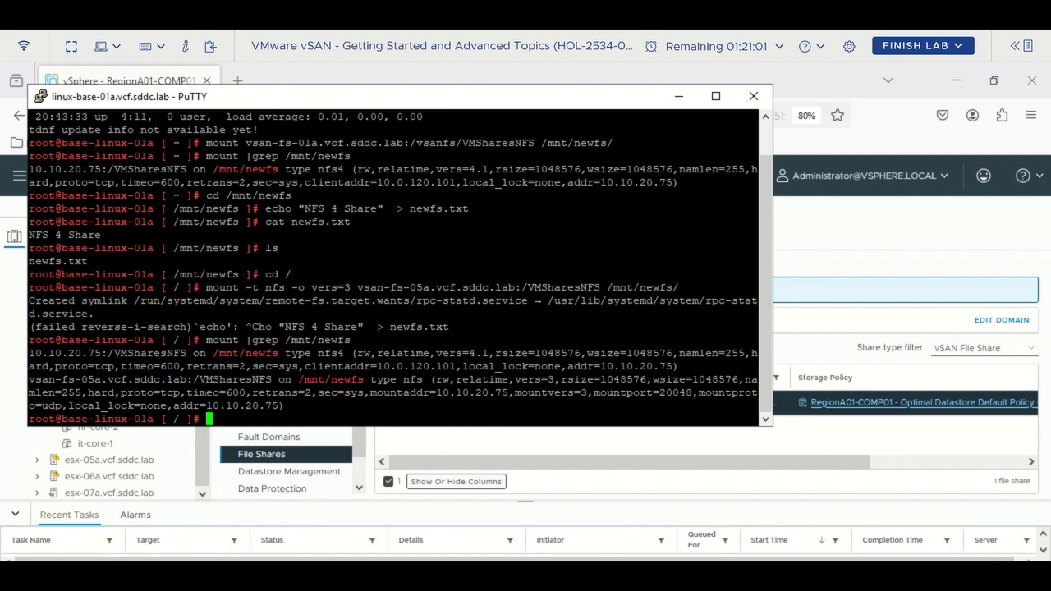
- Highlight vers=3 in the output showing both NFS 4.1 and NFS 3 mounts, then move PuTTY aside
drag(504, 379, 567, 379)
click(566, 379)
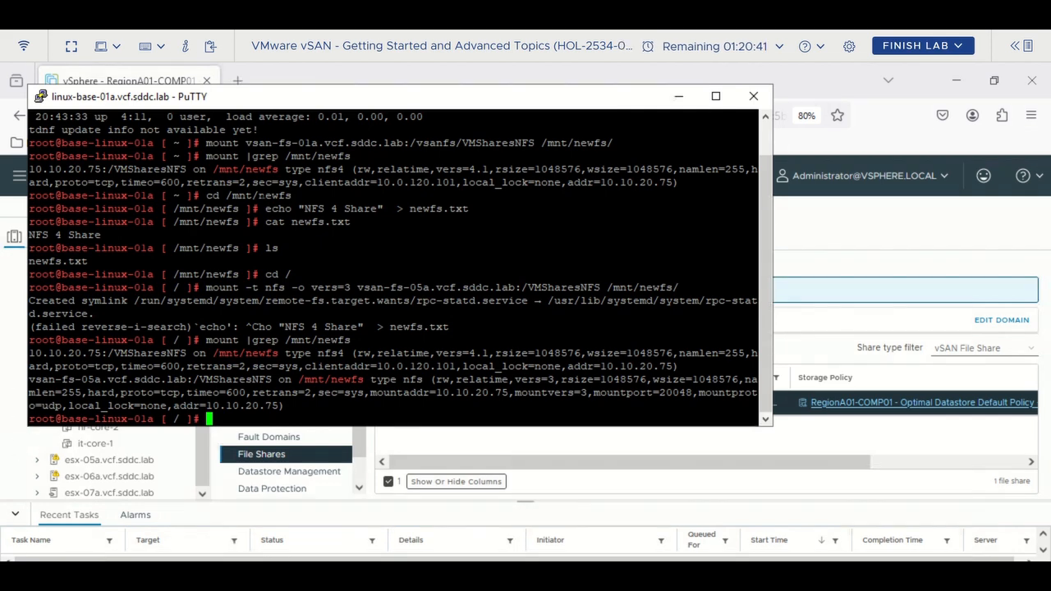
drag(228, 101, 302, 160)
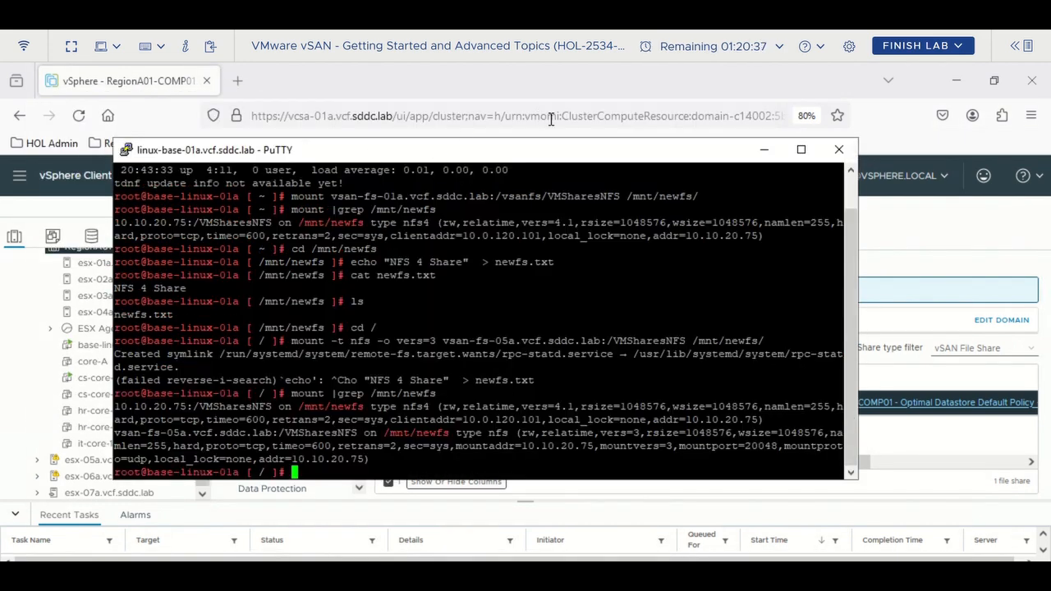
- Edit the VSANFS file service domain and pass the networking step (DNS suffix vcf.sddc.lab) to Directory service
click(917, 237)
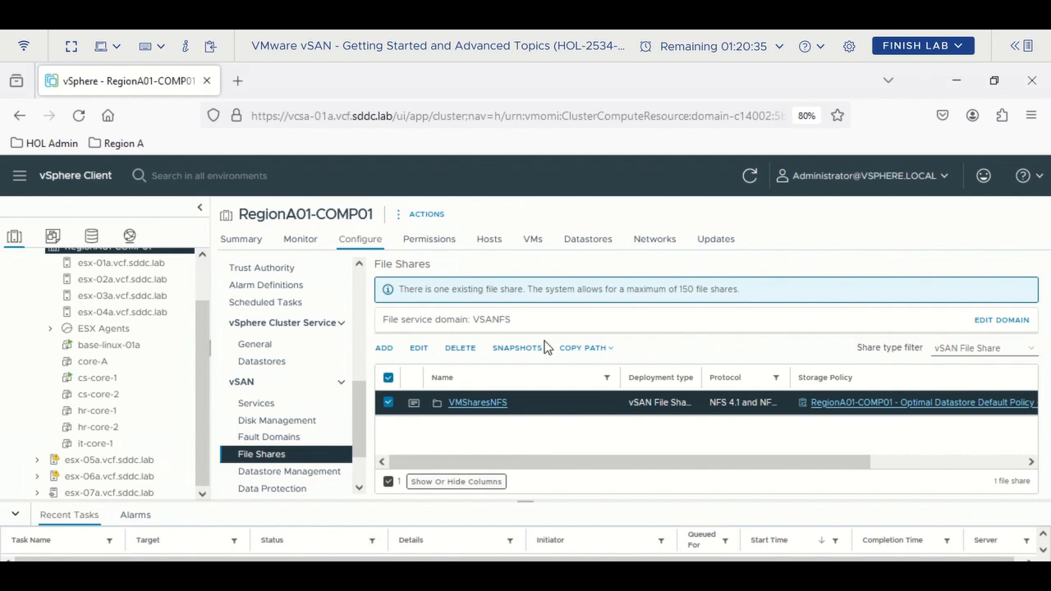
click(985, 321)
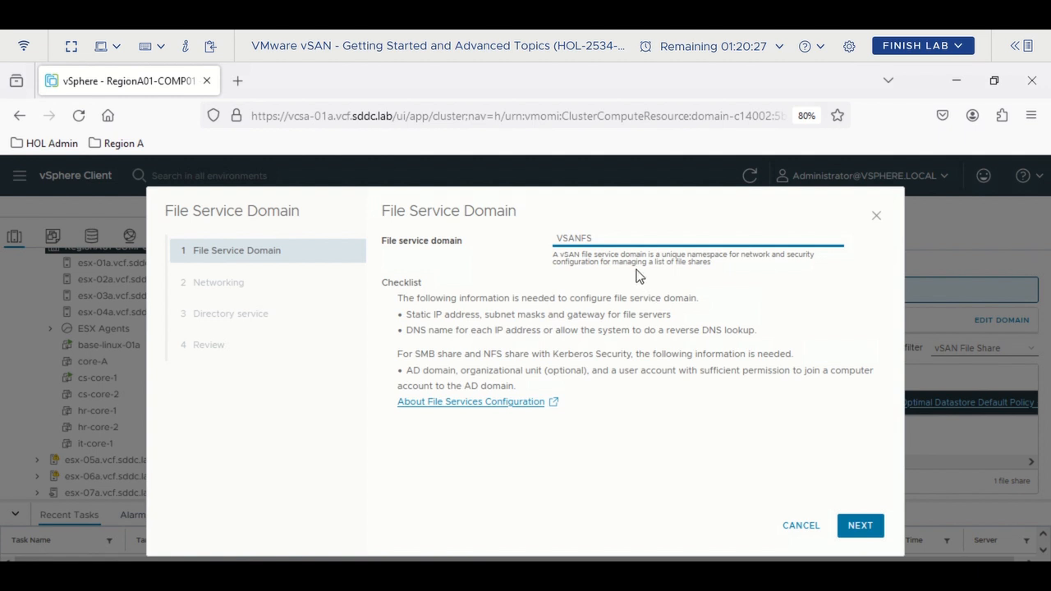
click(852, 526)
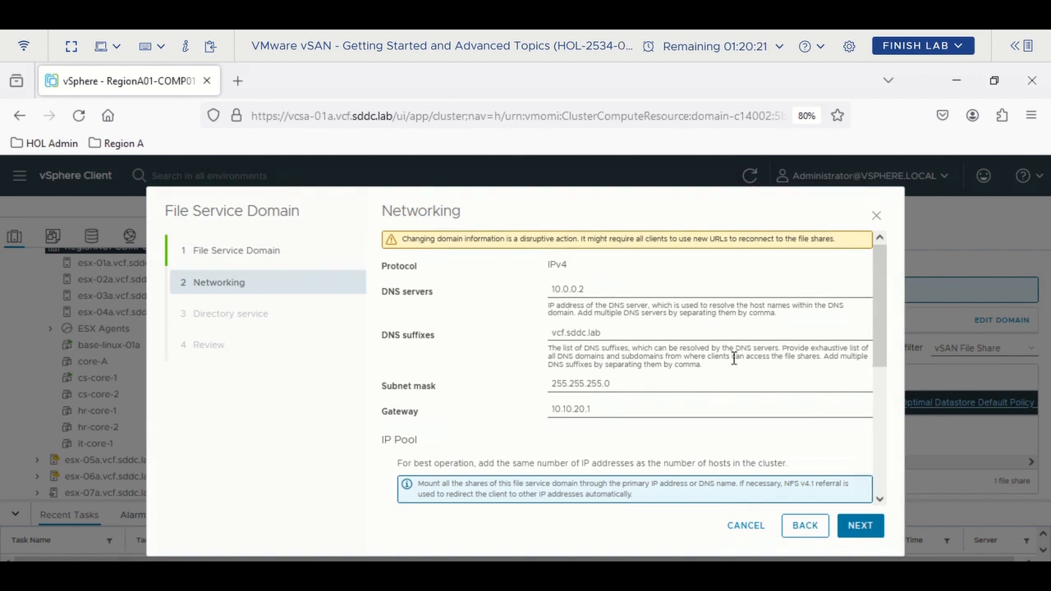
drag(622, 334, 524, 328)
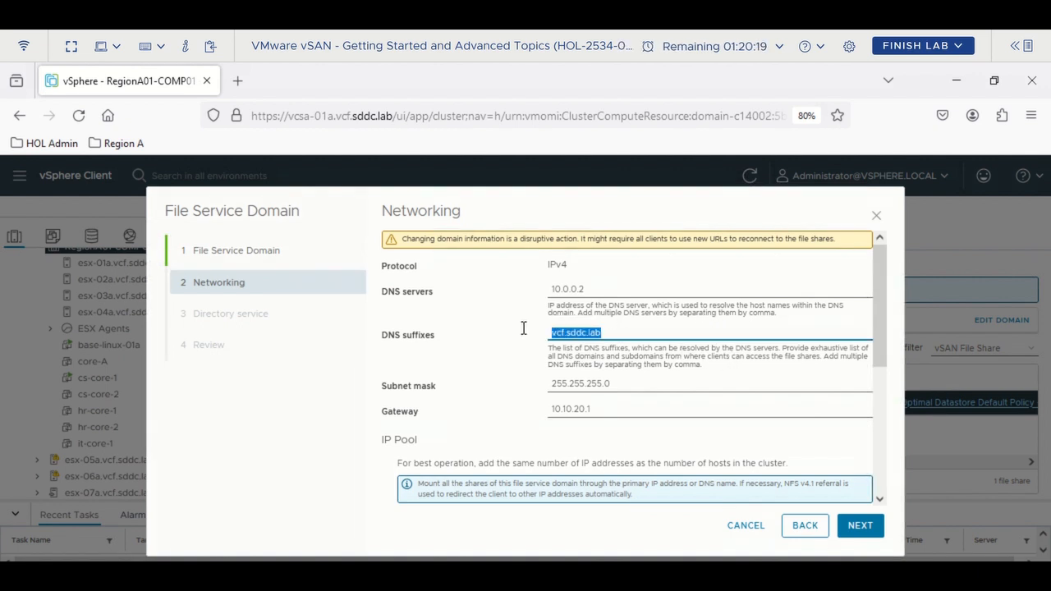
click(854, 532)
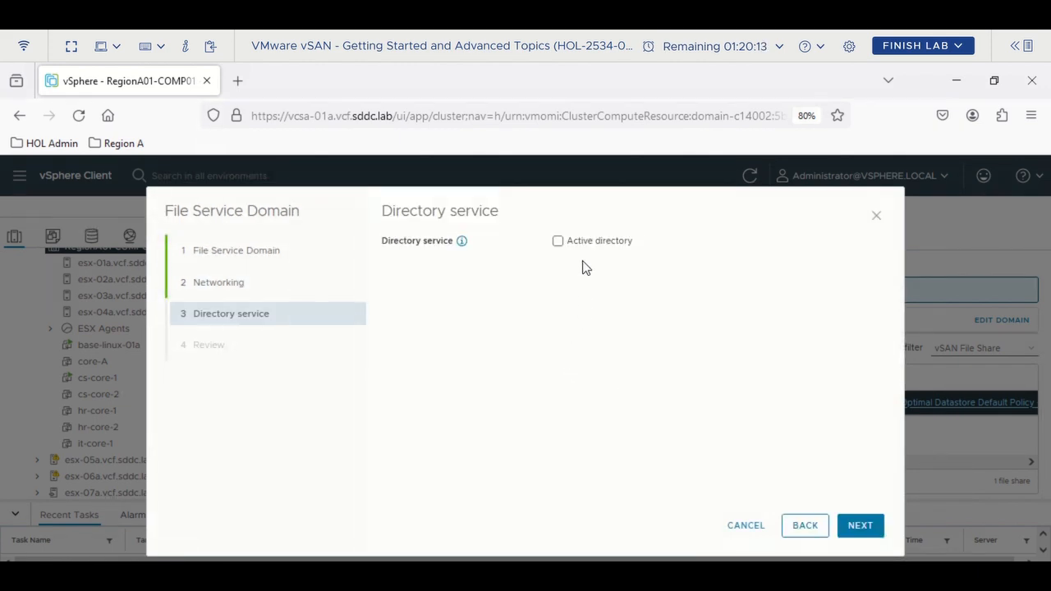
click(572, 245)
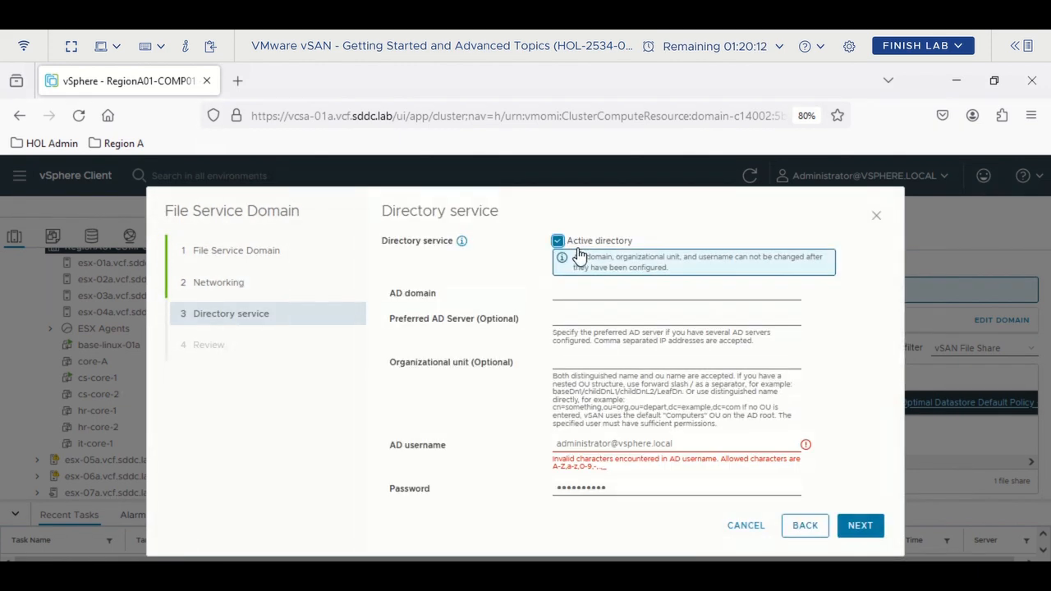
click(596, 302)
text(2534)
key(ctrl+a)
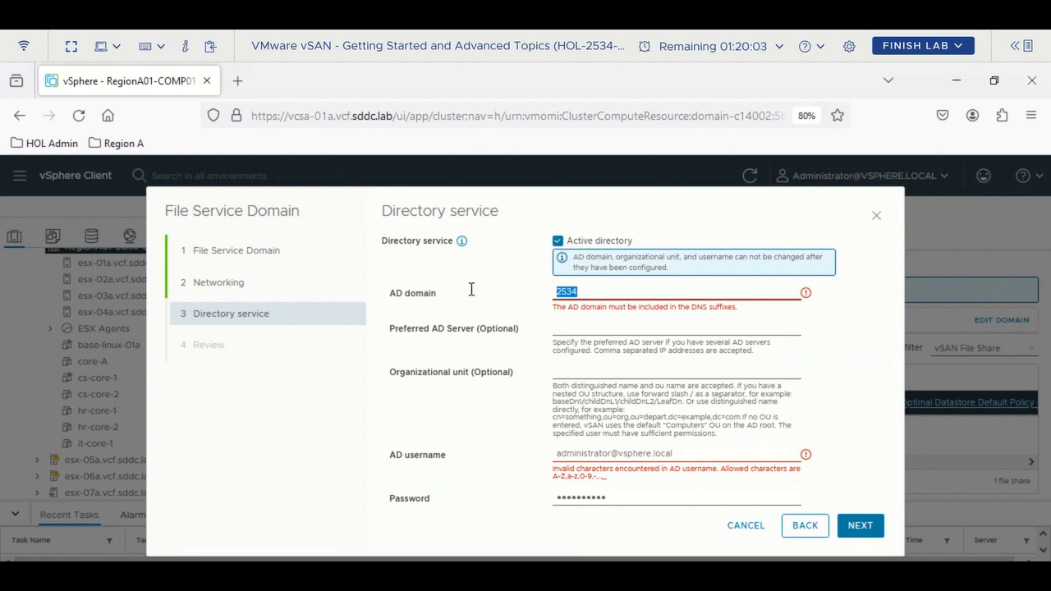
text(vjc)
text(f.)
text(sddc)
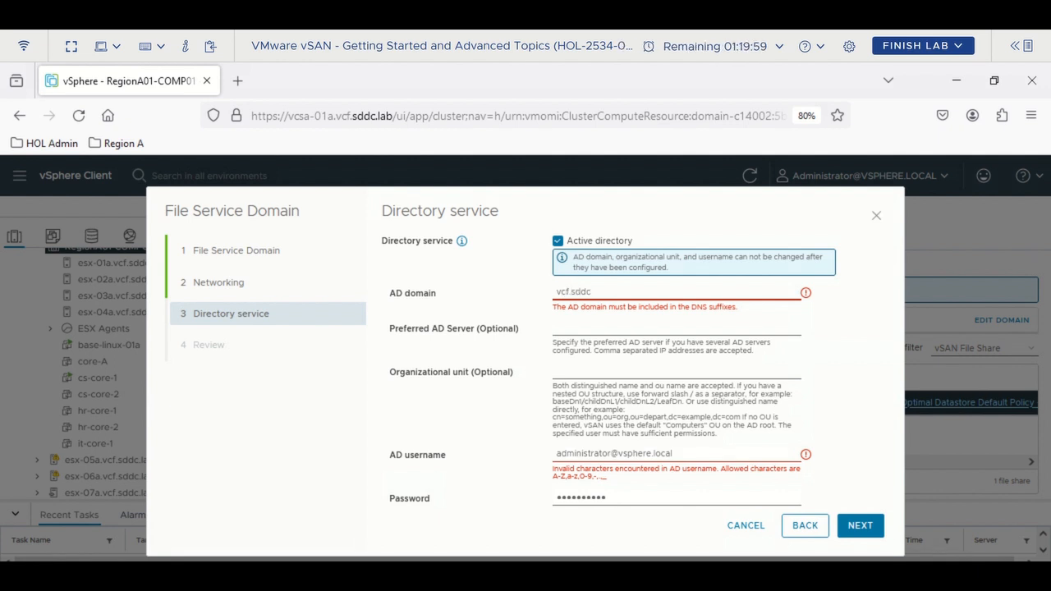
text(.lab)
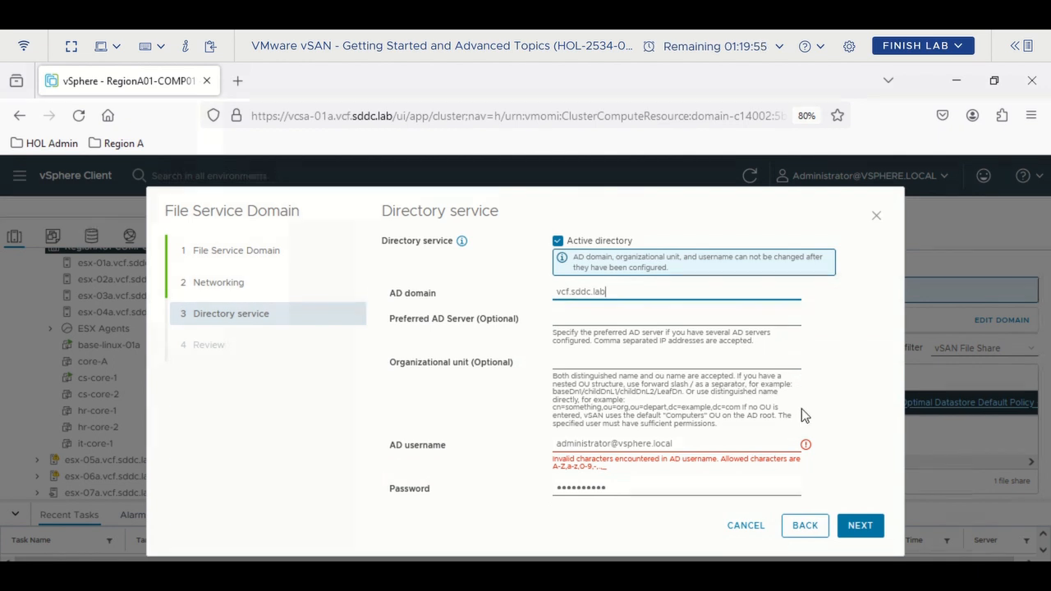
drag(612, 444, 718, 445)
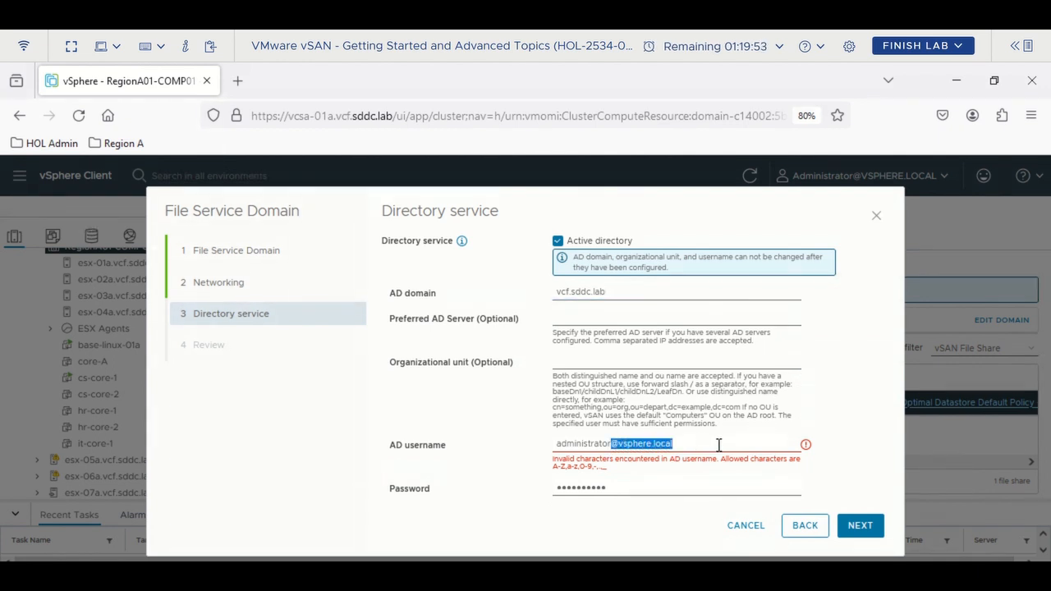
key(BackSpace)
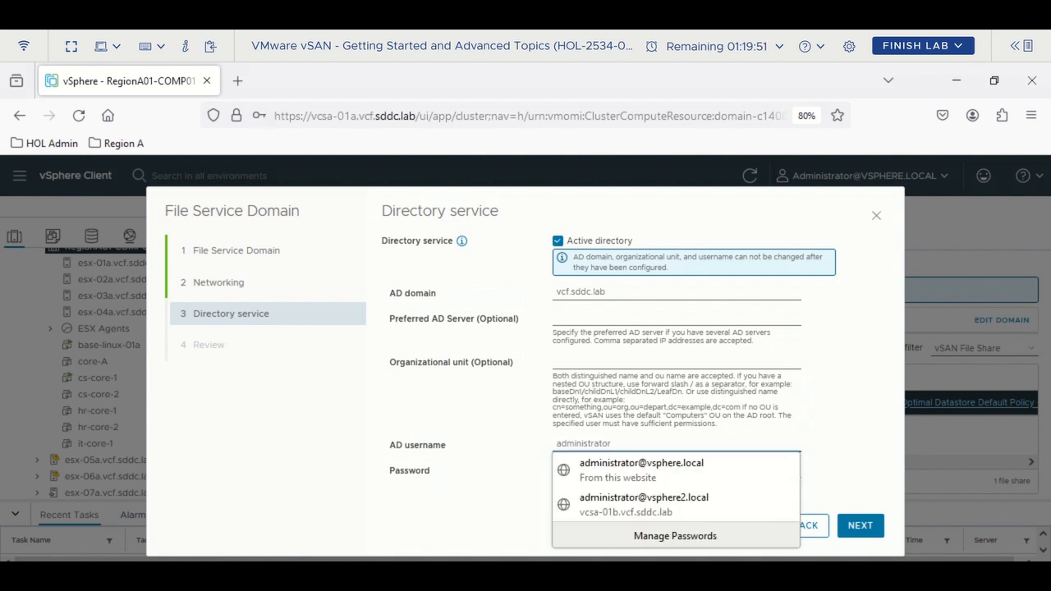
click(882, 404)
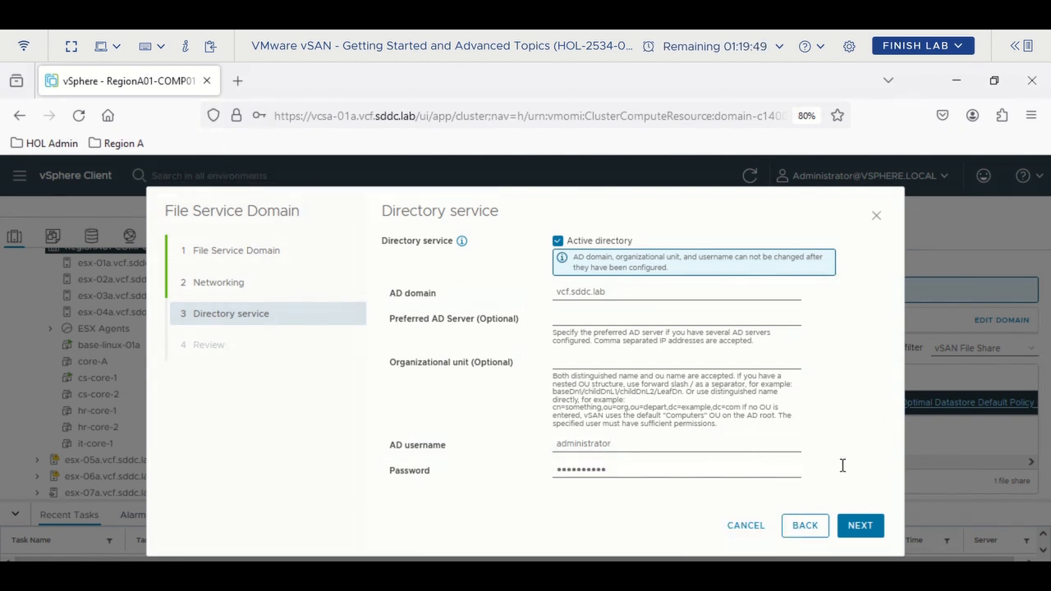
- Review the domain summary and apply the updated file service domain settings
click(859, 527)
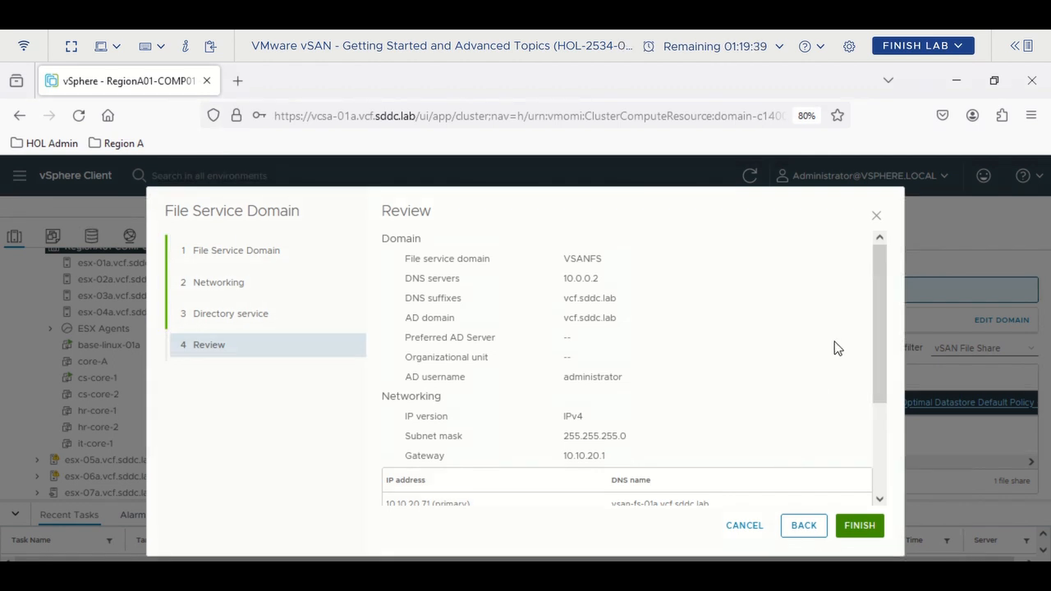
scroll(713, 339, down, 2)
scroll(713, 339, down, 2)
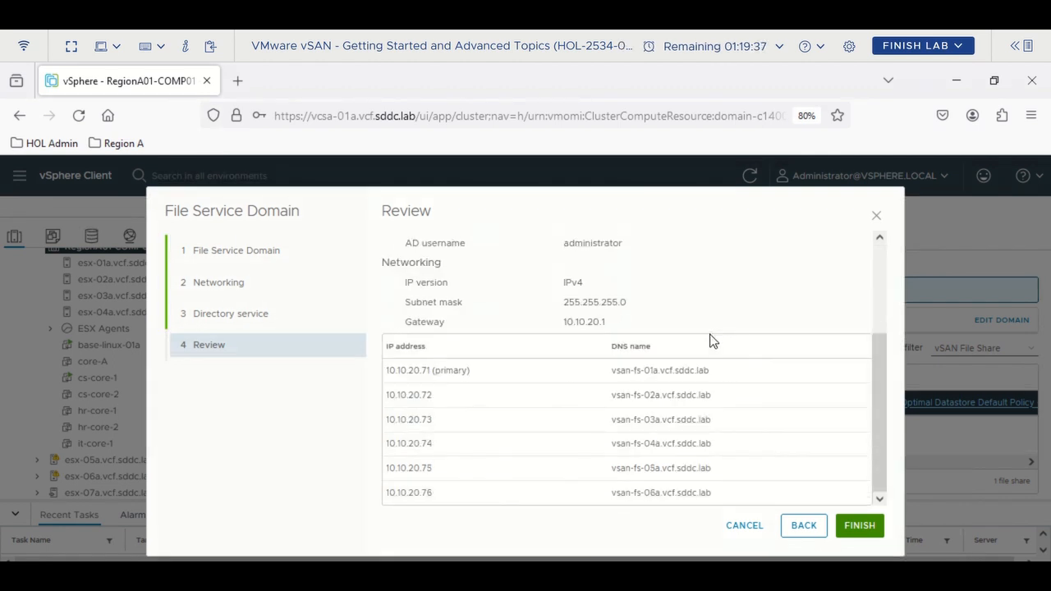
scroll(702, 378, up, 4)
scroll(704, 376, down, 4)
click(854, 527)
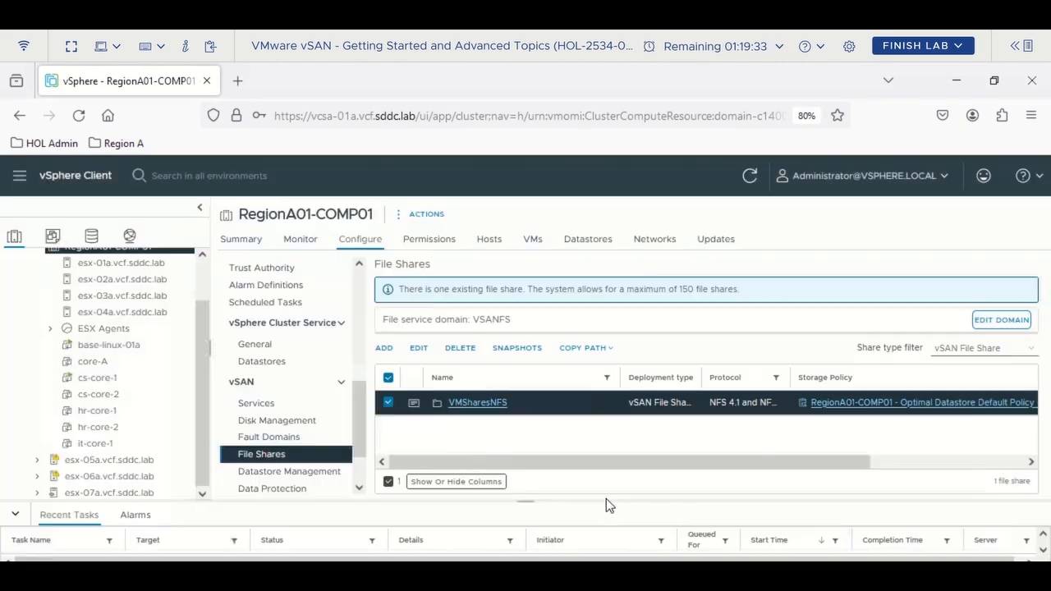
- Resize the Recent Tasks panel to confirm the Reconfigure vSAN file service domain tasks show Completed
drag(528, 500, 534, 426)
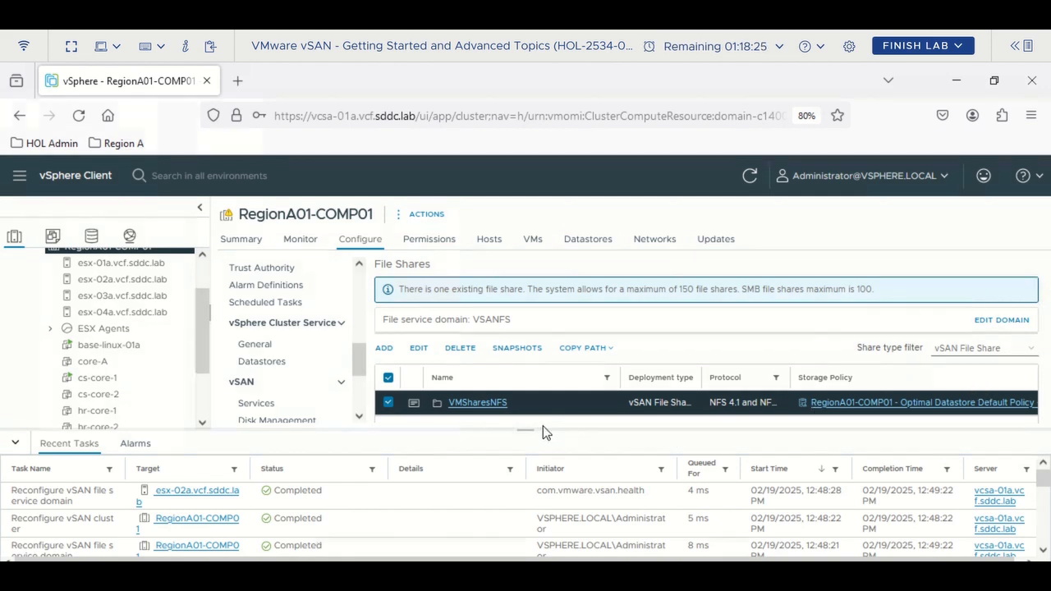
drag(533, 429, 533, 452)
click(266, 403)
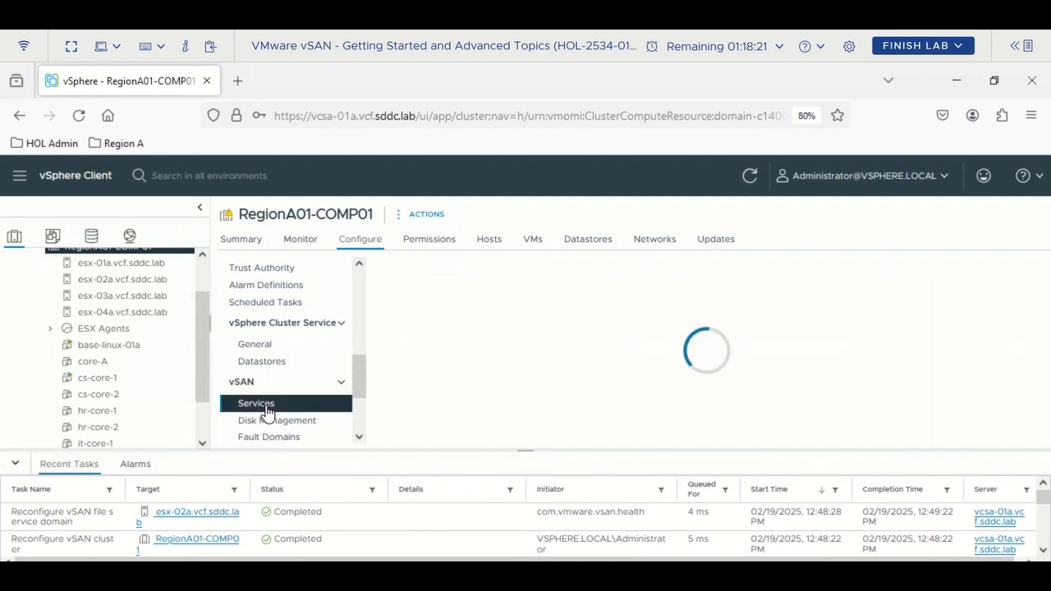
drag(523, 451, 544, 490)
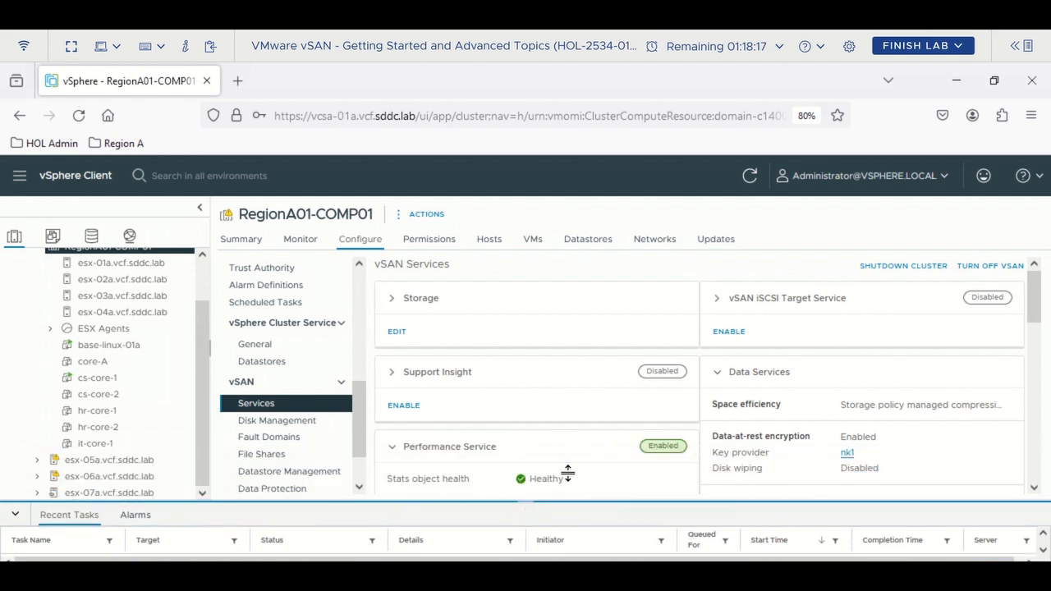
scroll(599, 441, down, 1)
scroll(601, 443, down, 3)
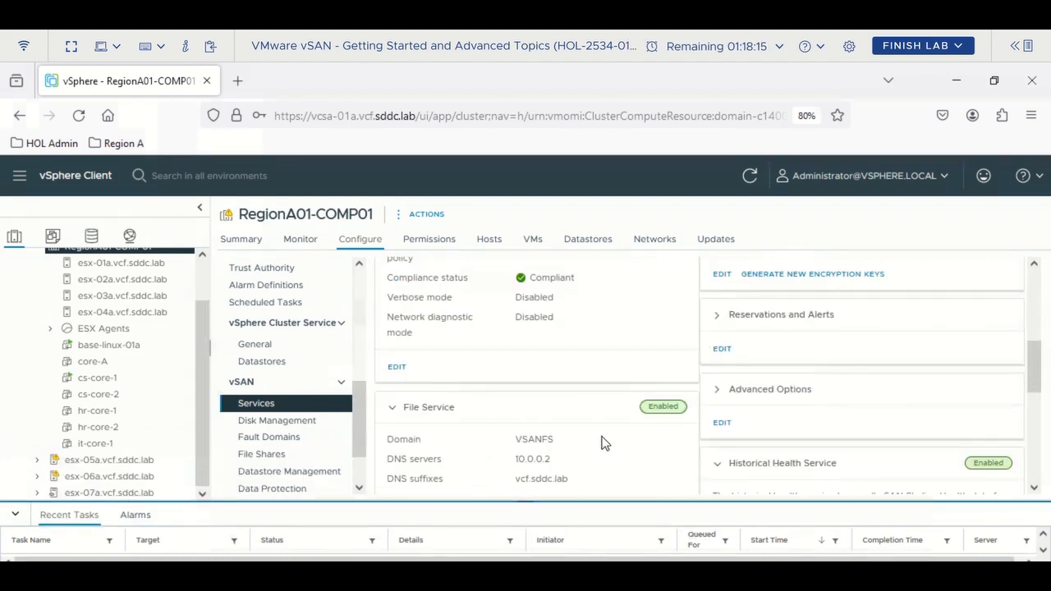
scroll(601, 443, down, 1)
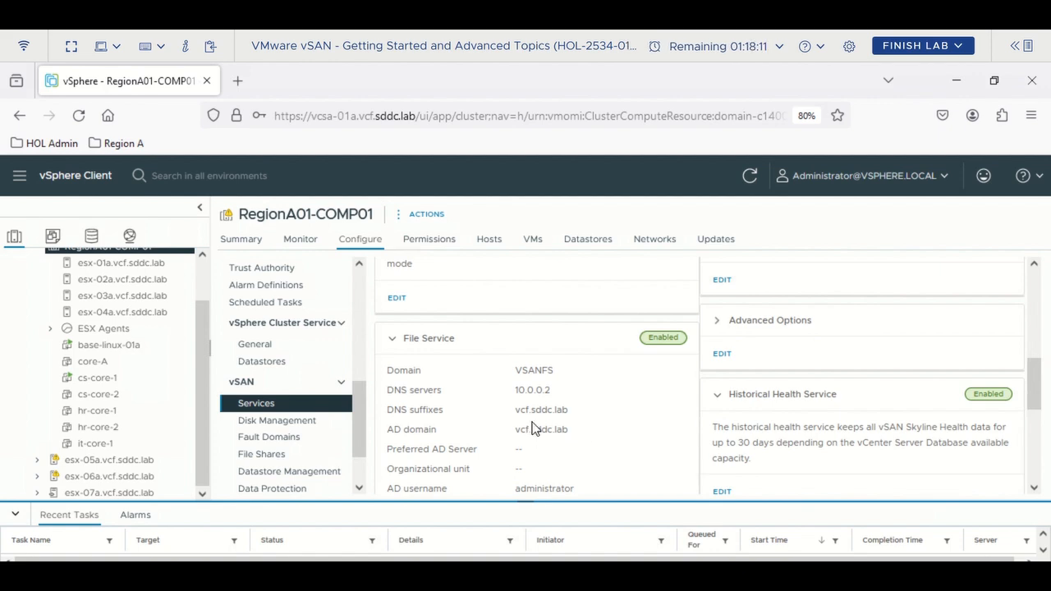
scroll(533, 424, down, 1)
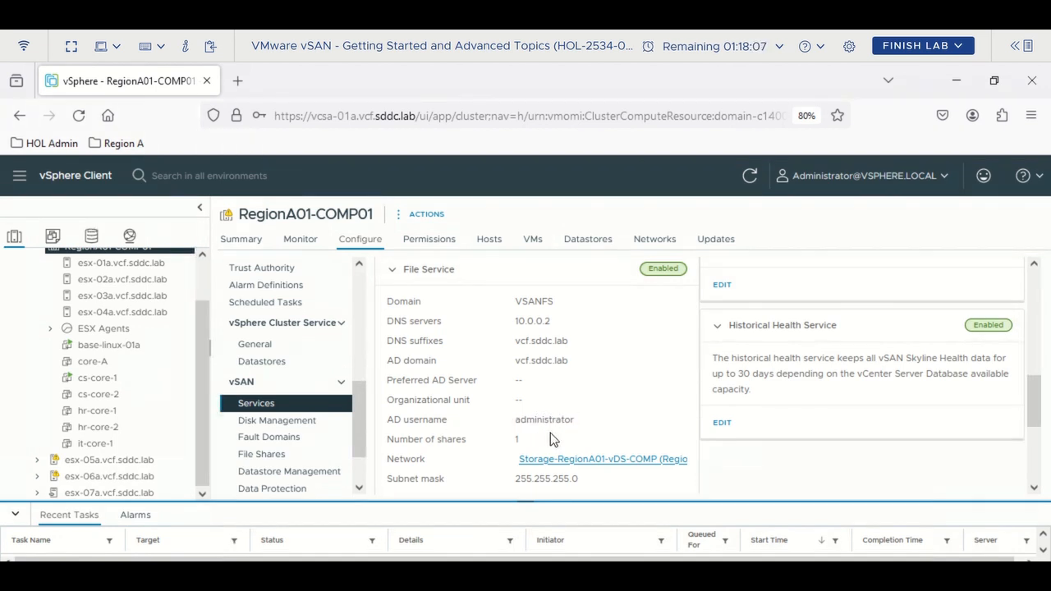
scroll(551, 432, up, 2)
scroll(550, 439, up, 2)
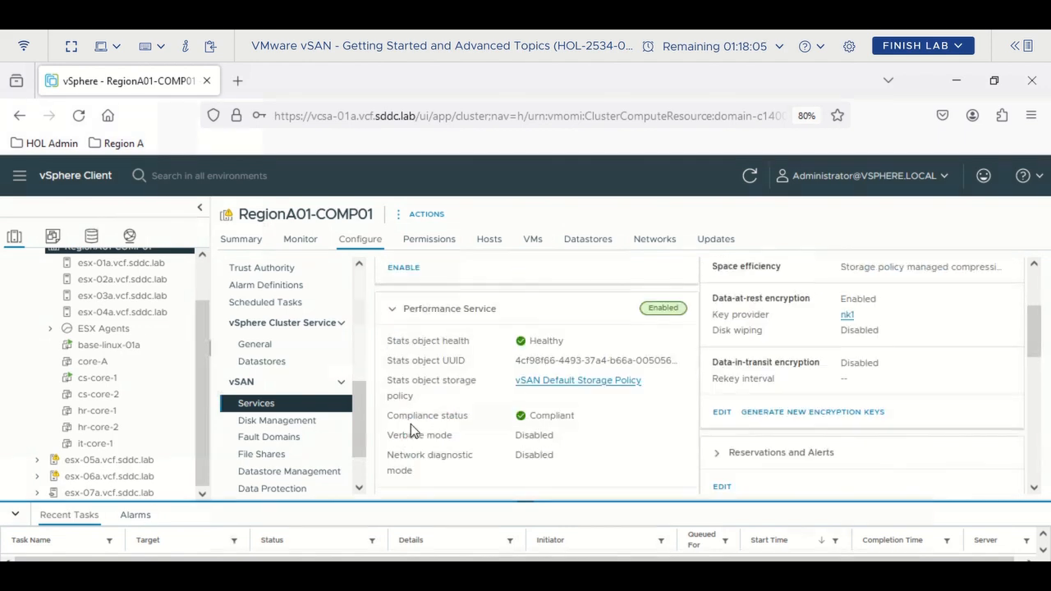
scroll(411, 427, up, 2)
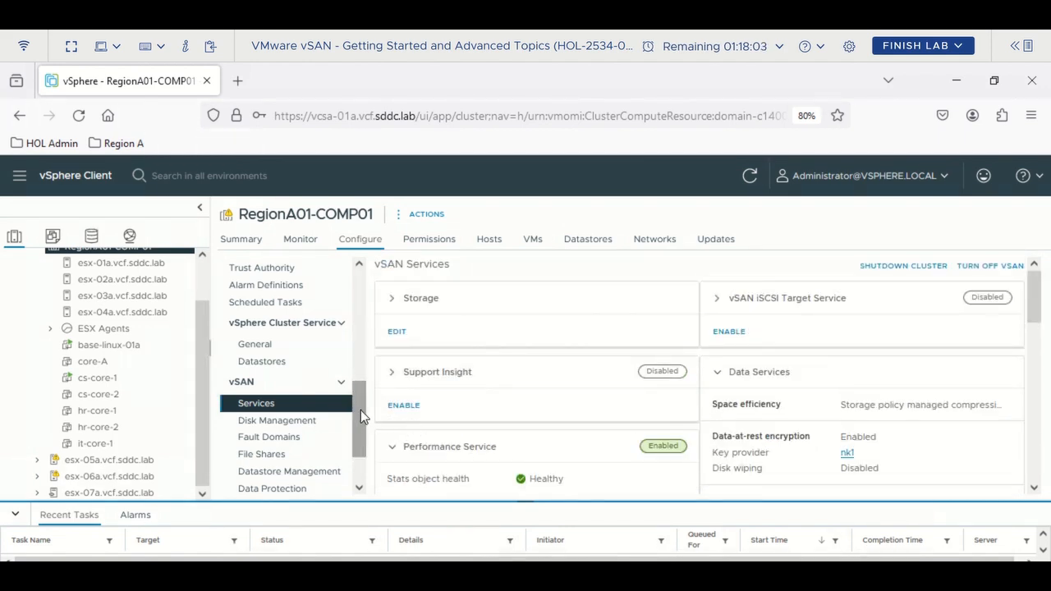
scroll(359, 450, down, 1)
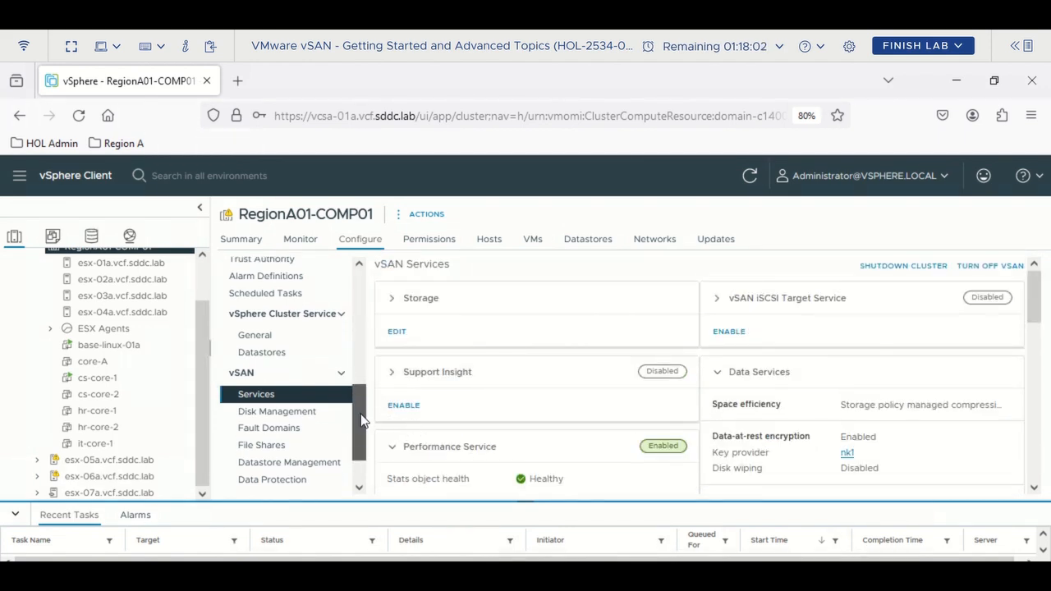
click(266, 450)
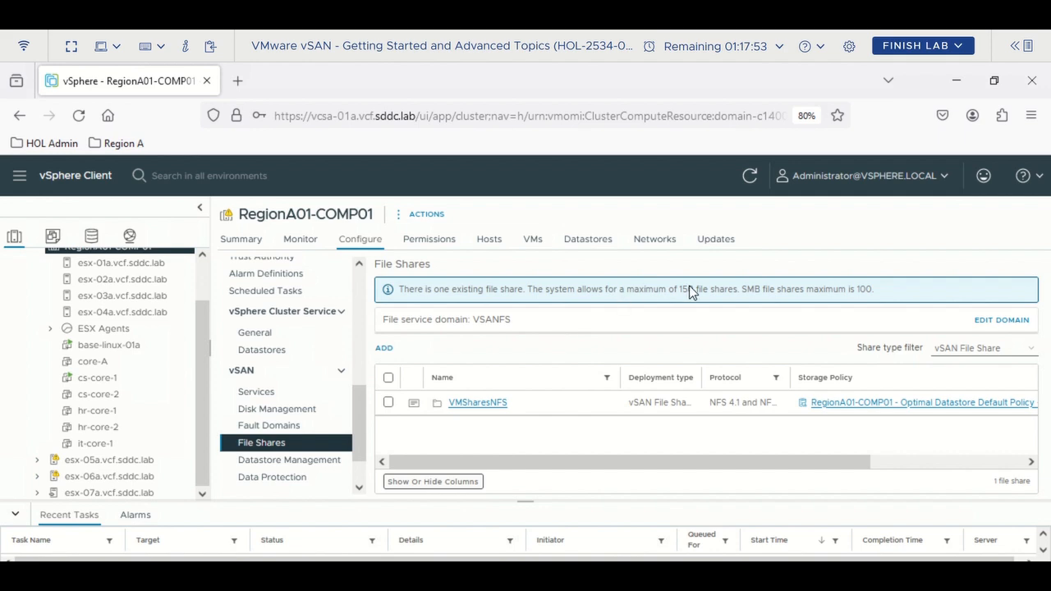
- Start a new file share named SMBShares using the SMB protocol
click(383, 348)
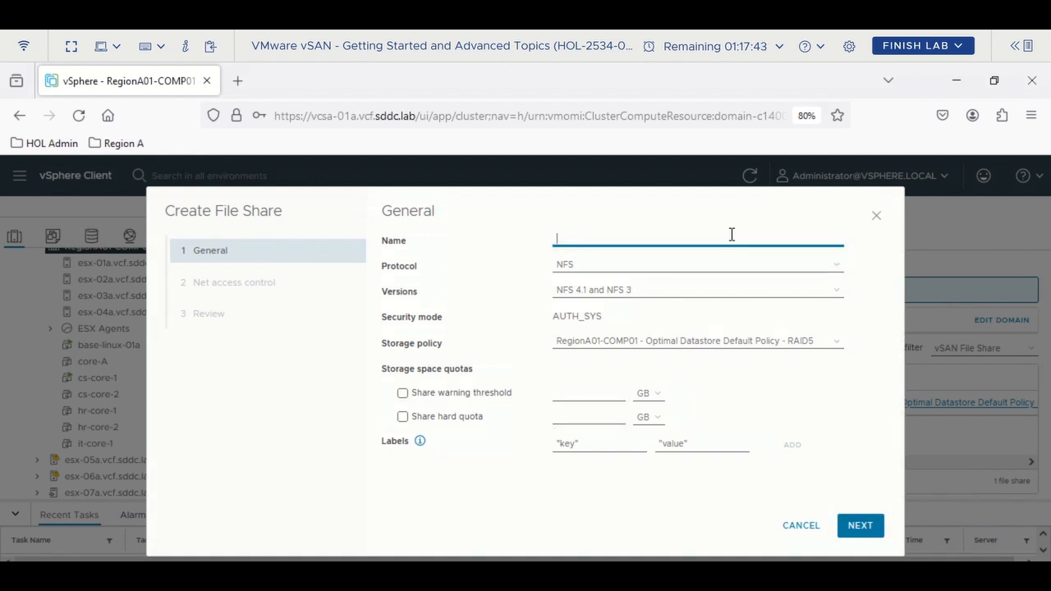
text(MB)
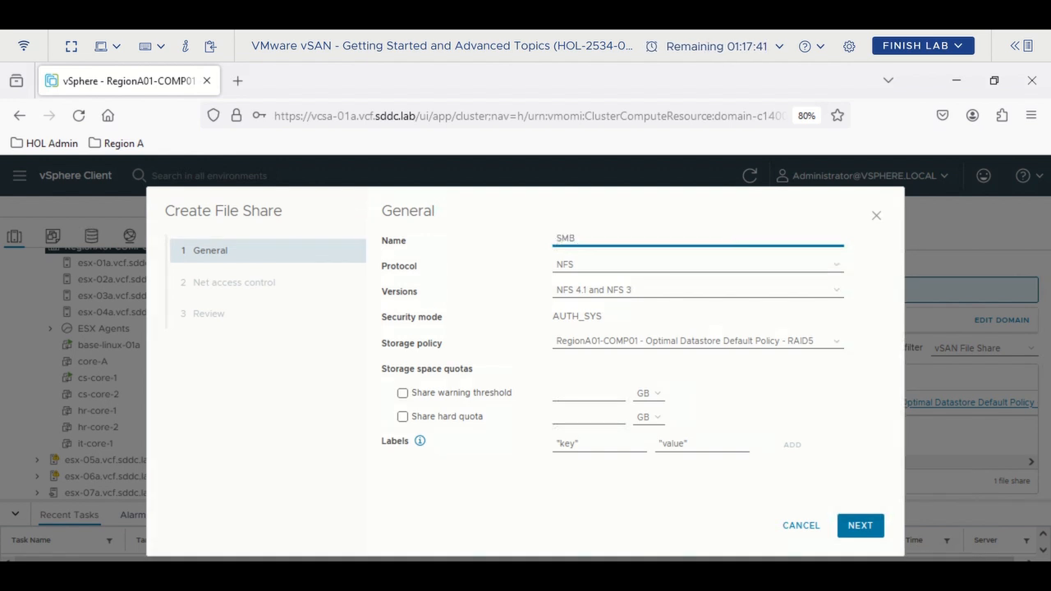
text(Shares)
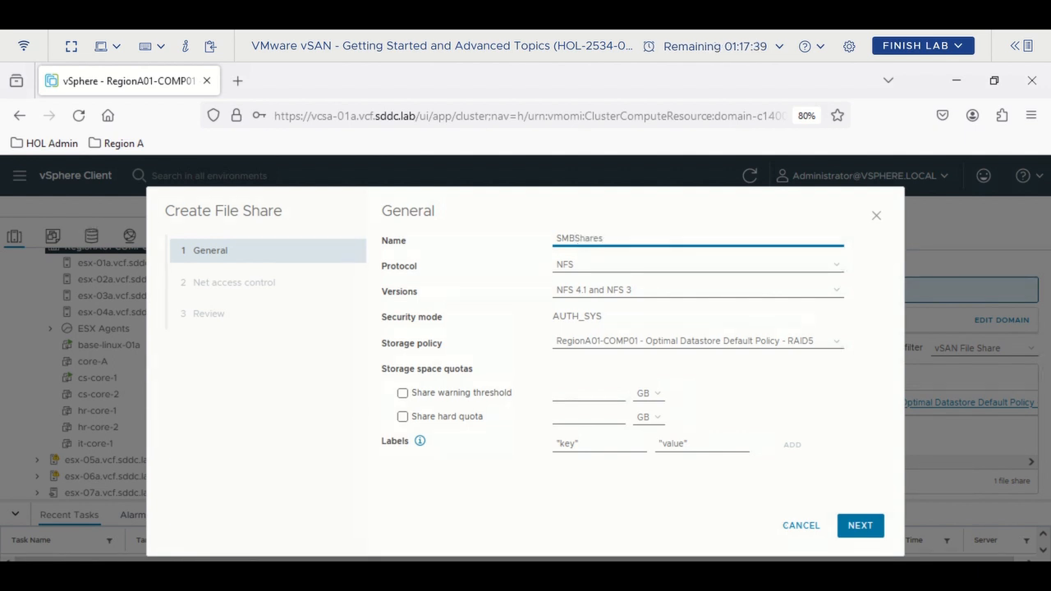
click(819, 271)
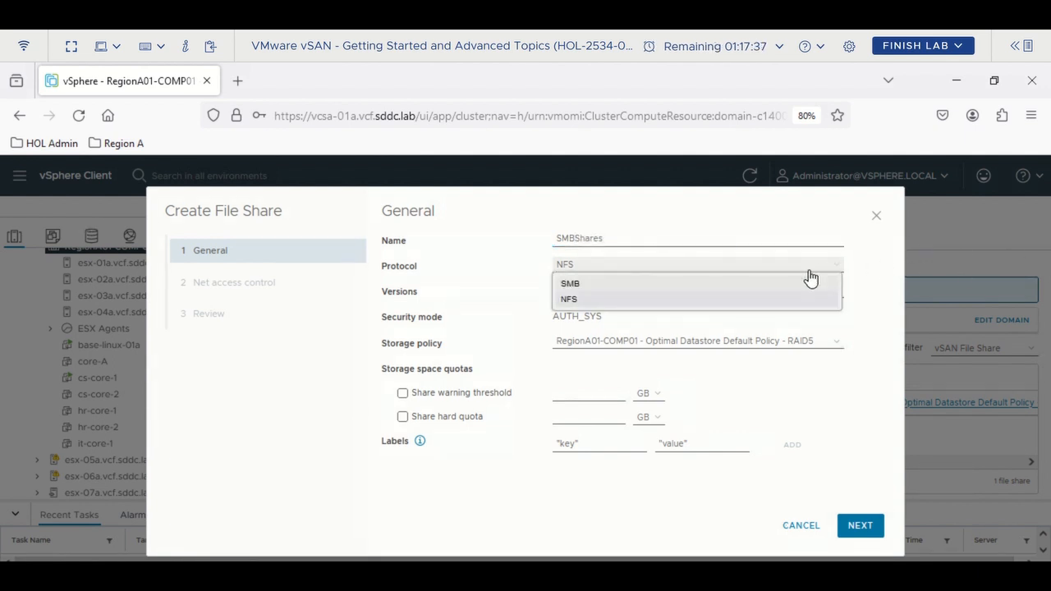
click(624, 284)
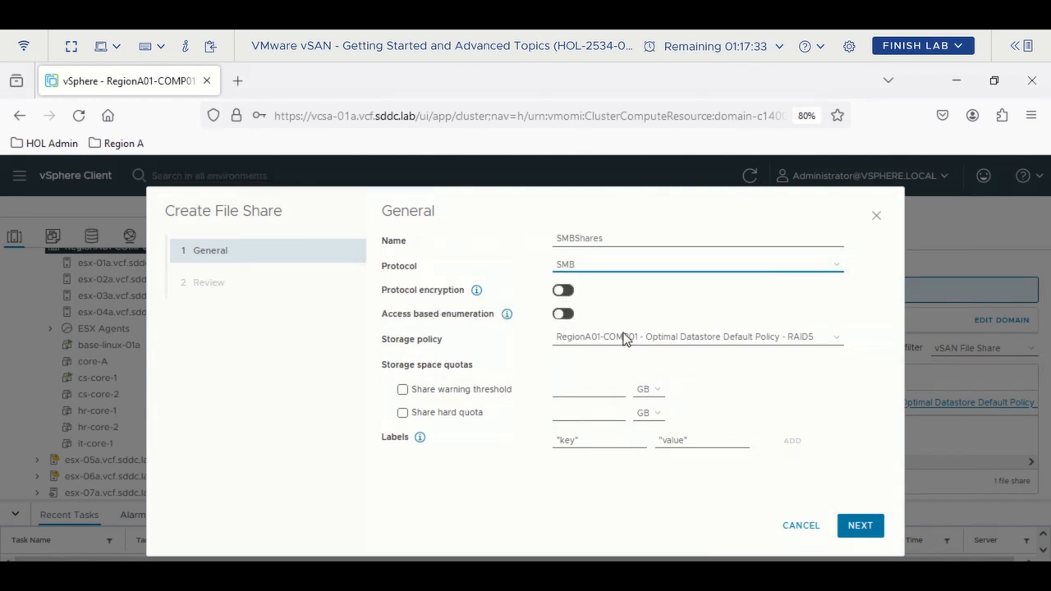
- Give the share a 5 GB warning threshold and 10 GB hard quota, then create it
click(415, 392)
click(413, 413)
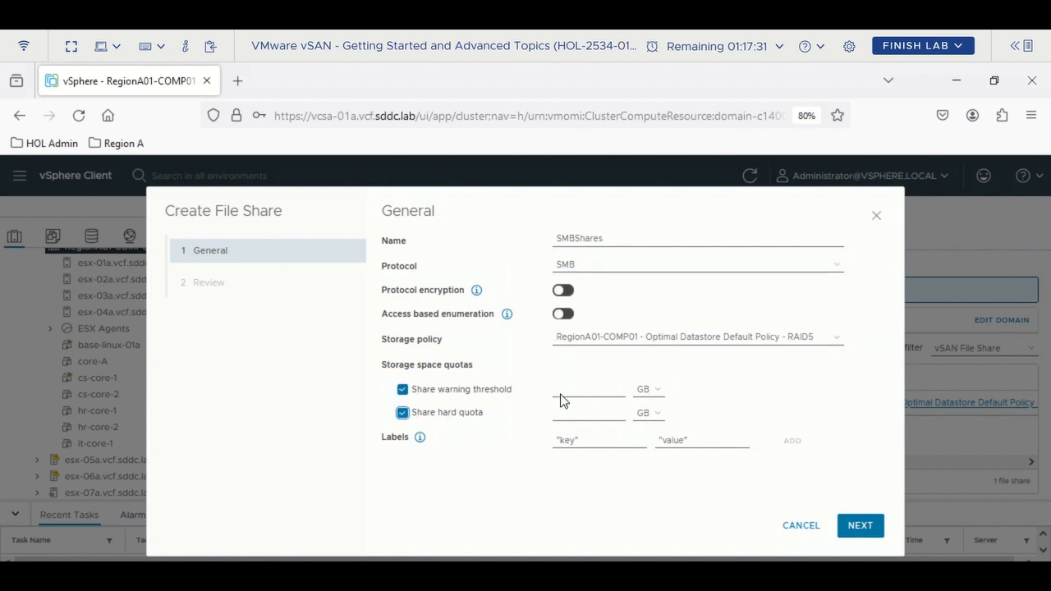
click(602, 387)
text(5)
click(593, 410)
text(10)
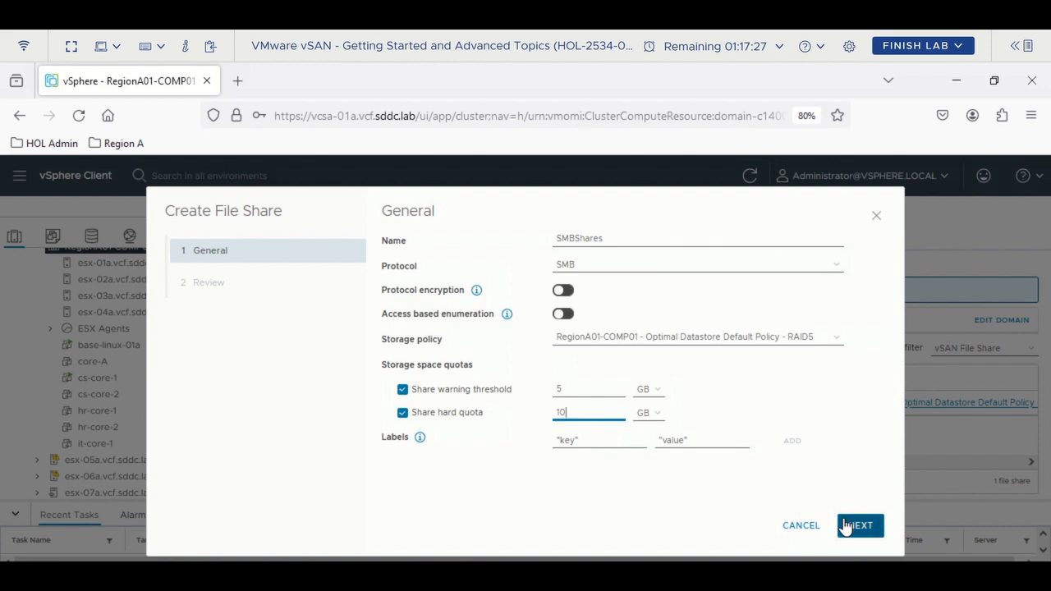
click(846, 527)
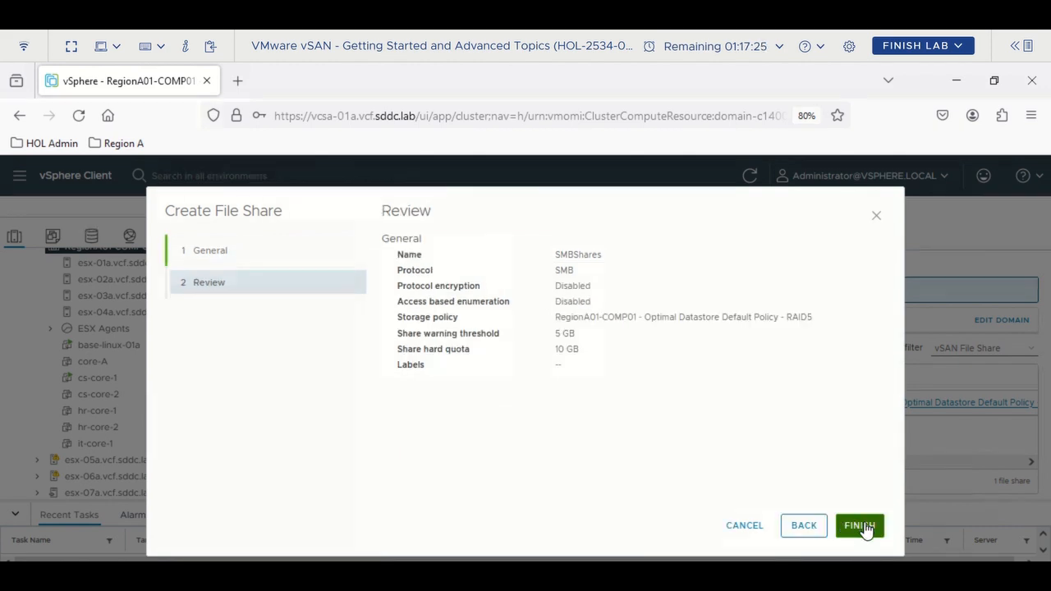
click(859, 526)
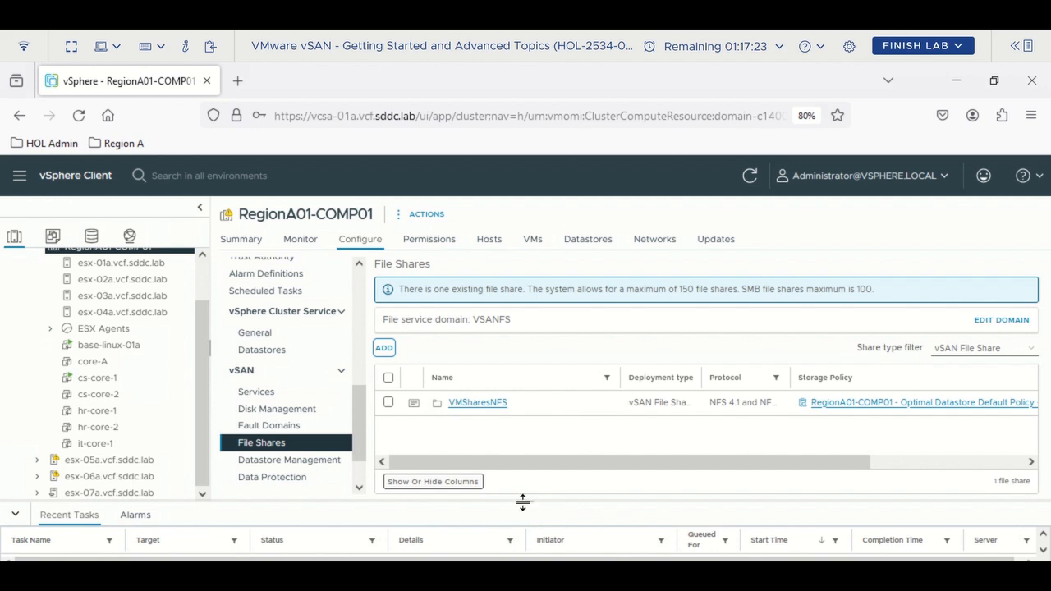
- Watch share creation in Recent Tasks and position a File Explorer window on the left
drag(522, 502, 537, 437)
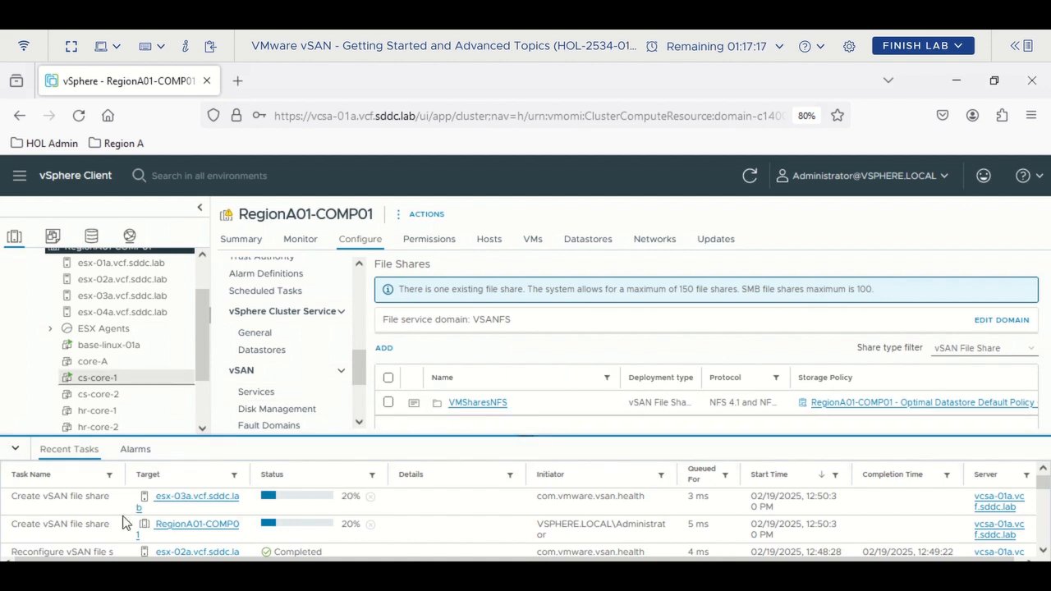
key(super+e)
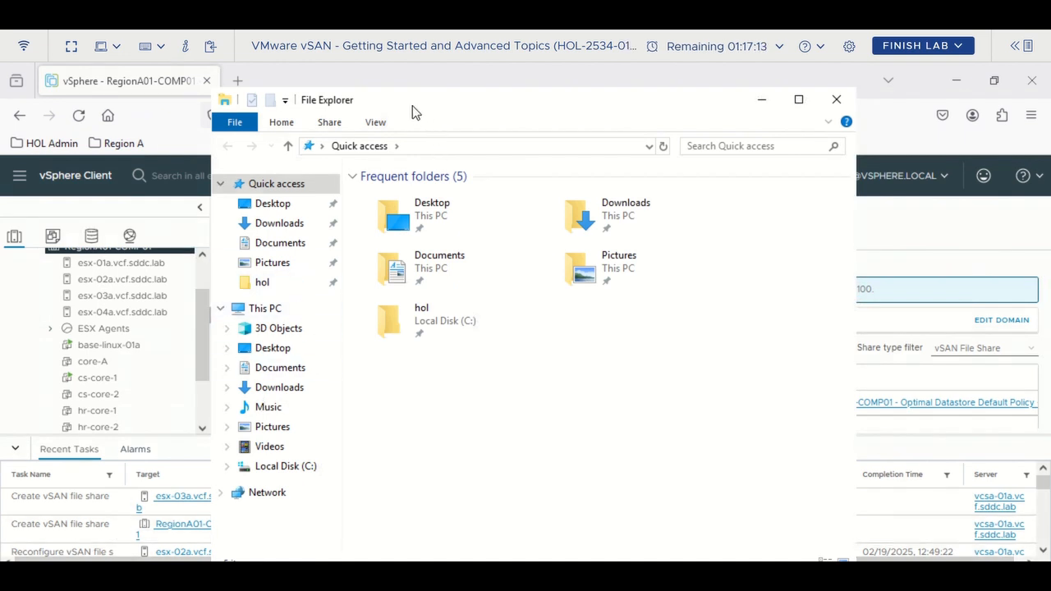
drag(402, 107, 347, 100)
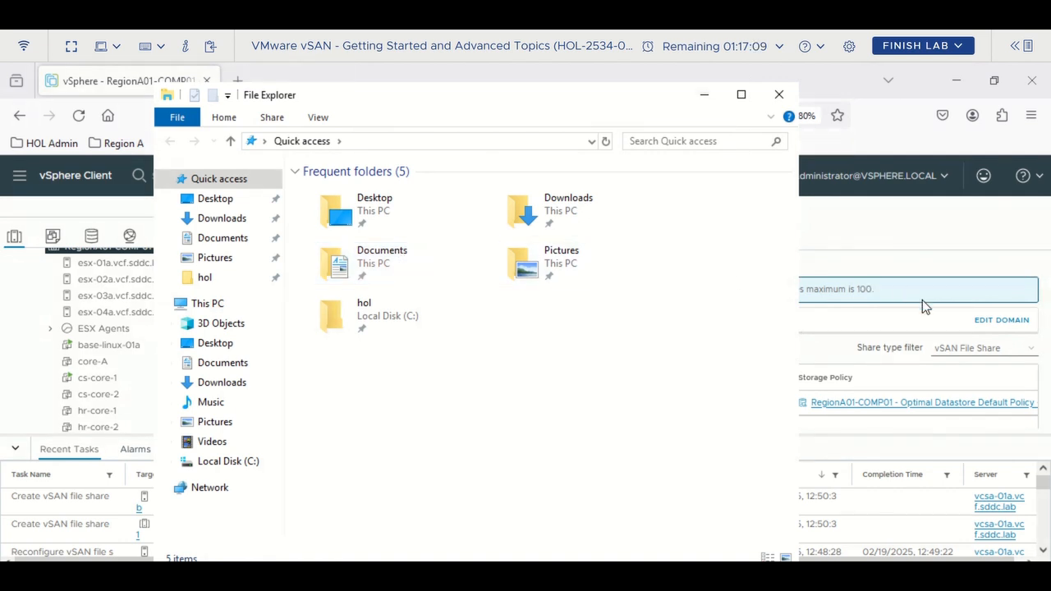
click(854, 225)
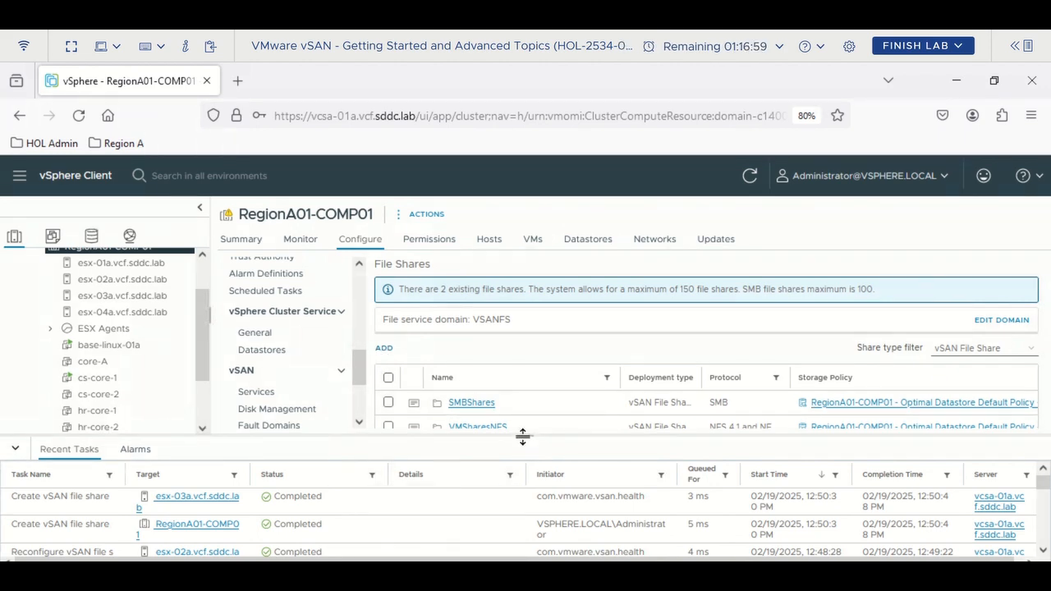
drag(527, 442, 525, 492)
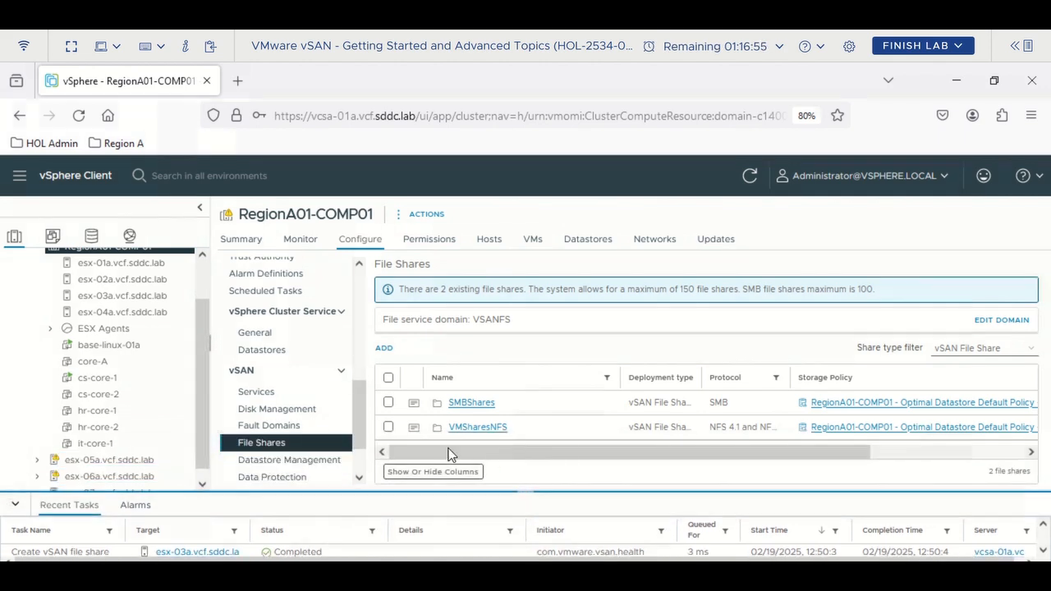
- Copy the SMBShares share's SMB path and bring up File Explorer
click(389, 403)
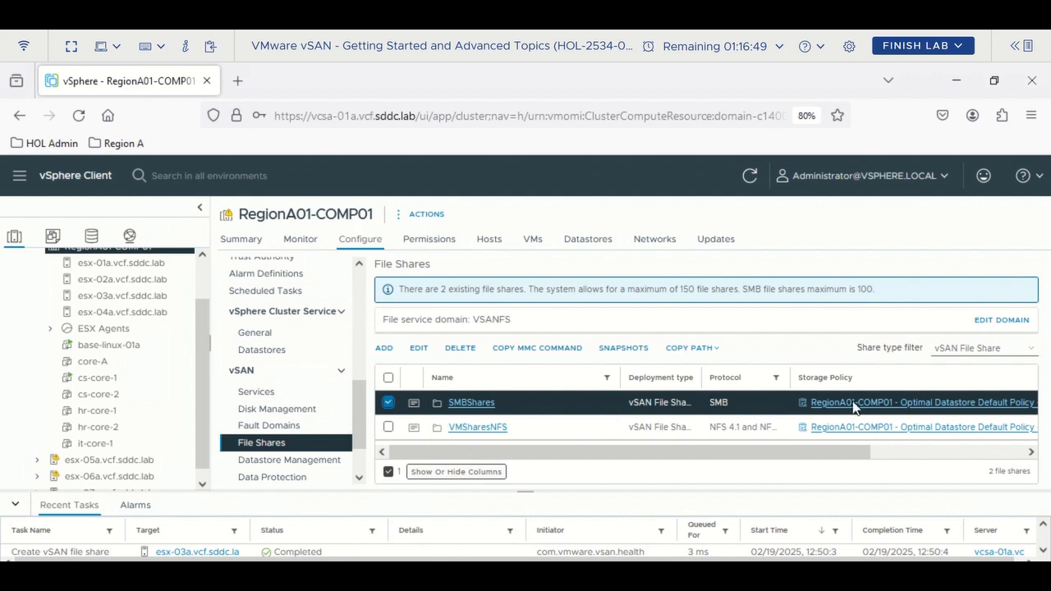
click(709, 351)
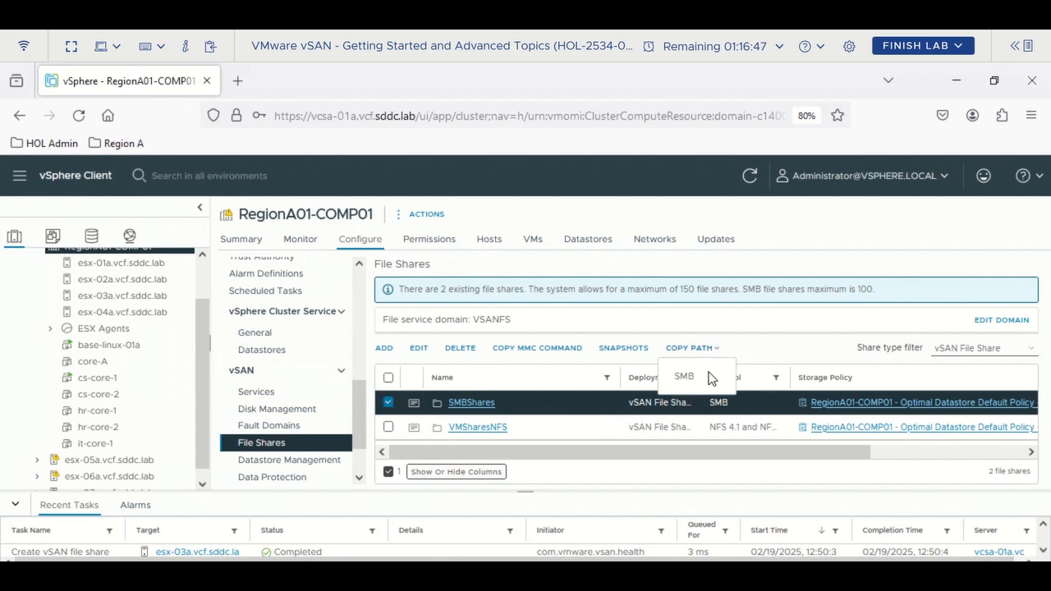
click(697, 377)
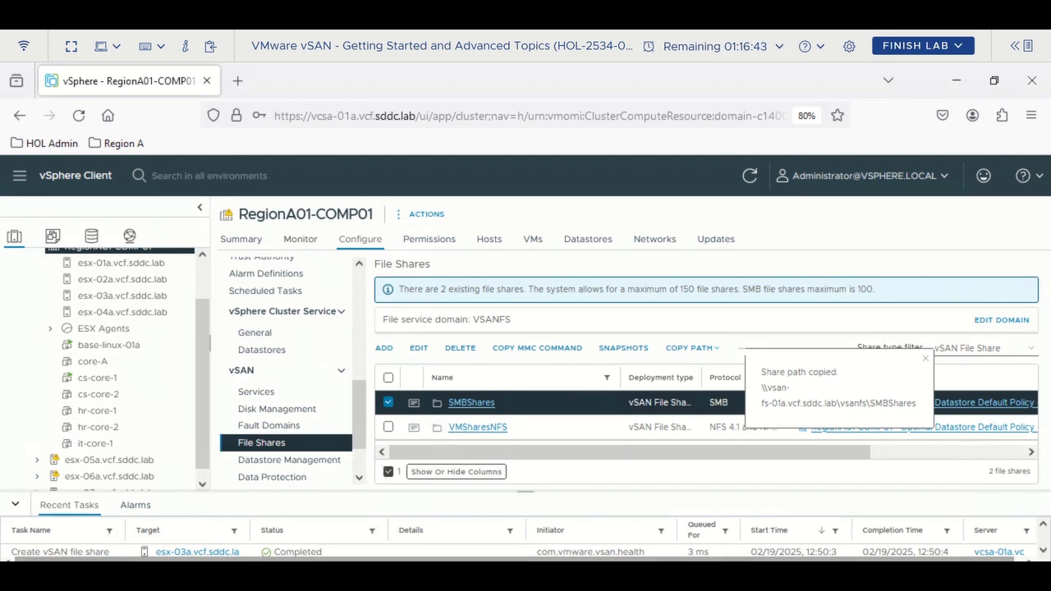
key(super+e)
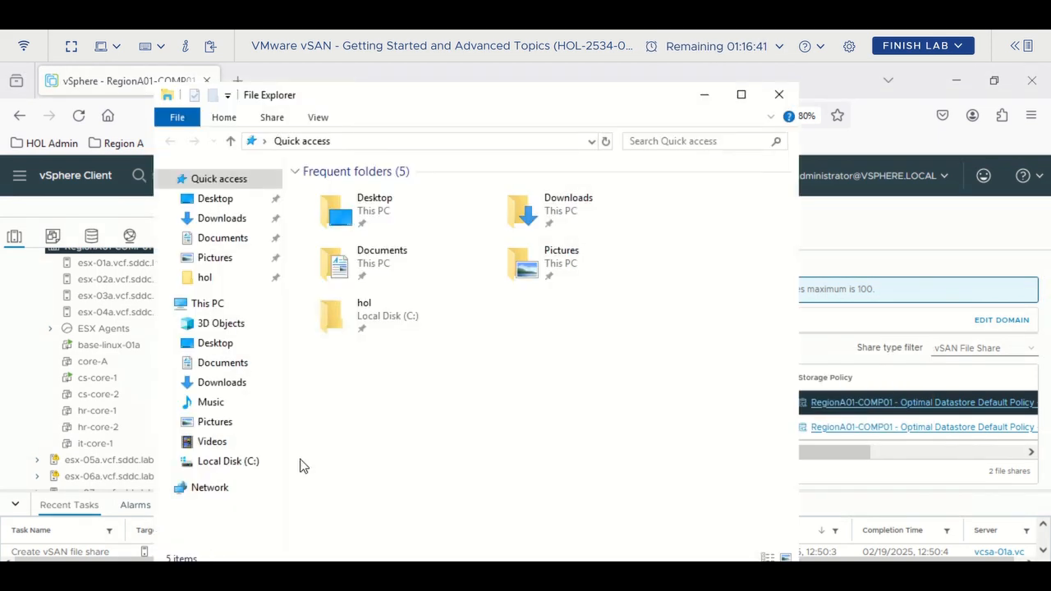
- Open Map network drive from Network's context menu and clear the mistyped Folder entry
right_click(208, 494)
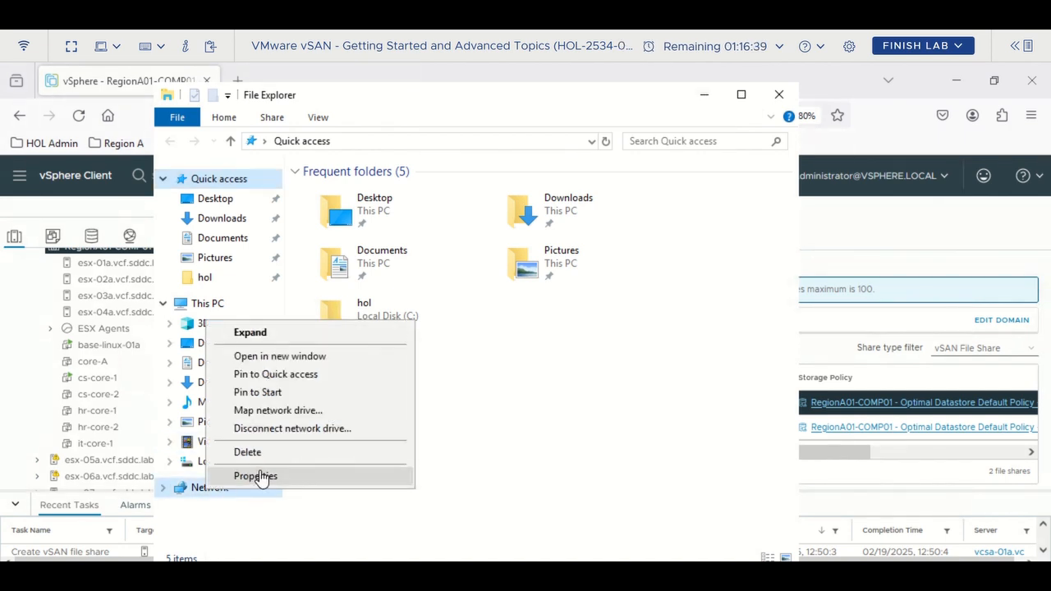
click(300, 415)
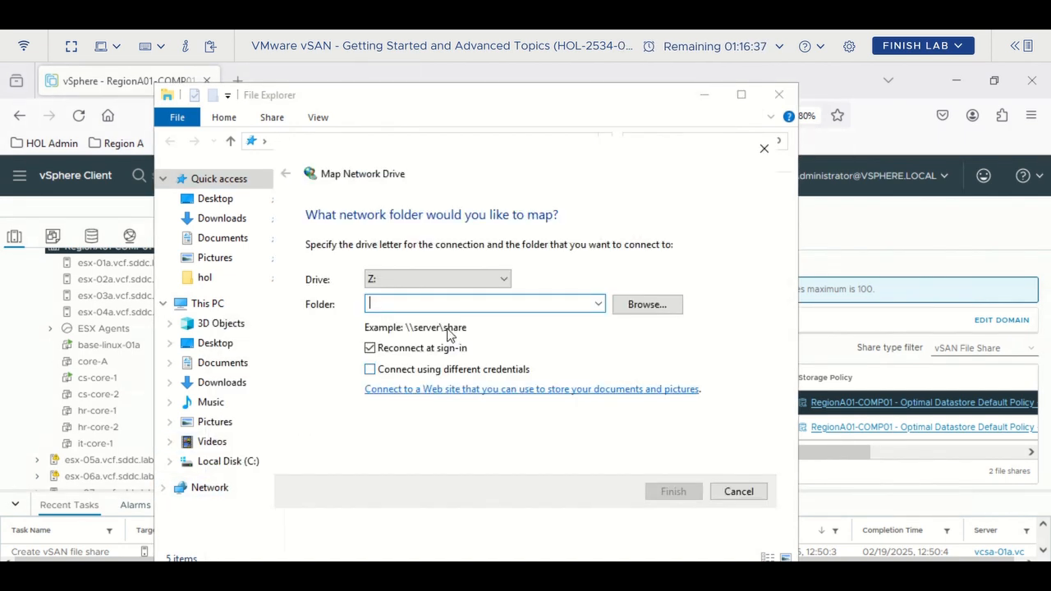
text(2534)
key(ctrl+a)
key(BackSpace)
drag(623, 98, 489, 80)
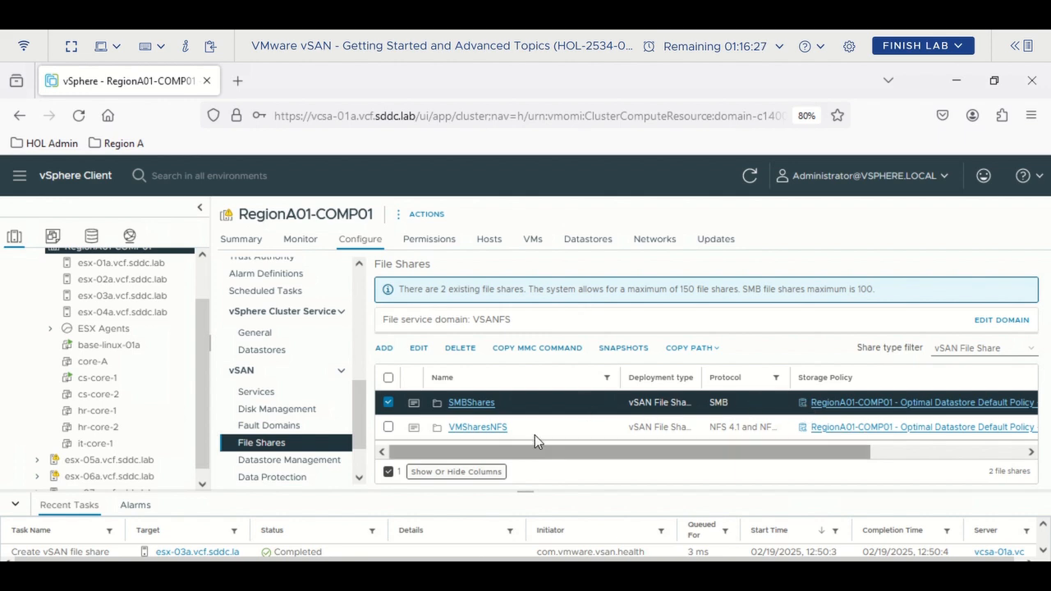
- Check SMBShares' Healthy state in Virtual Objects, then open its file share details
click(471, 402)
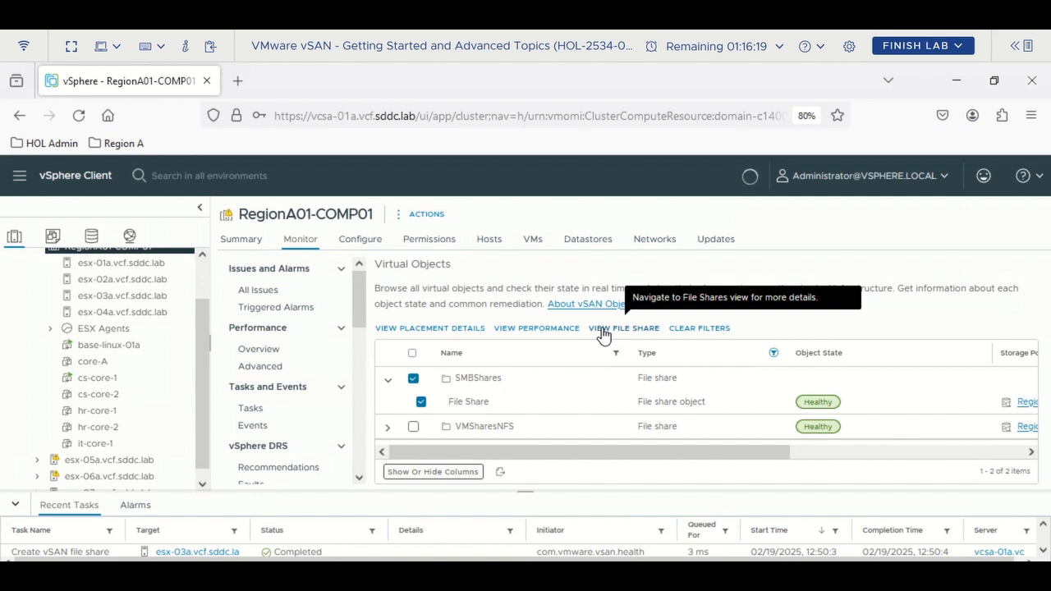
click(603, 331)
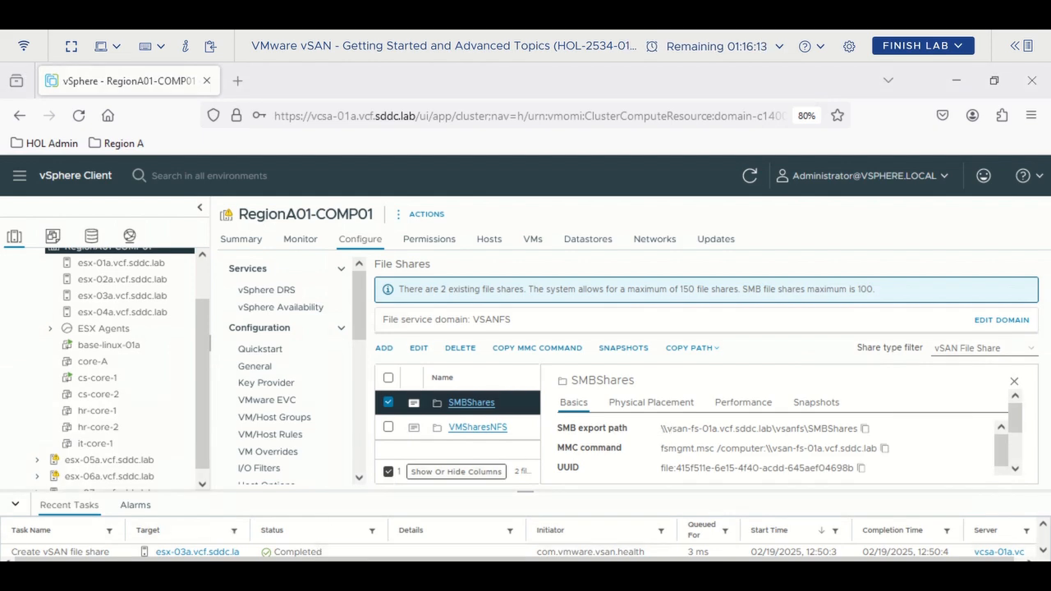
- Launch Notepad via Run and note the SMBShares share path and fsmgmt.msc /computer command
right_click(24, 579)
click(66, 517)
text(notepad)
key(Return)
text(\vsan-fs-01a.vcf.sddc.lab\fsanfs\SMBShares)
key(Return)
key(Return)
text(fsmgmt.msc /computer:.\v)
drag(256, 243, 77, 242)
click(243, 272)
text(san-fs-01a.vcf.sddc.lab)
- Map \\vsan-fs-01a.vcf.sddc.lab\vsanfs\SMBShares as drive Z:, fixing the mistyped vsanfs segment
drag(359, 242, 77, 242)
drag(603, 253, 572, 256)
text(\vsan-fs-01a.vcf.sddc.lab\fsansfs\SMBShares)
drag(730, 98, 332, 99)
click(307, 253)
key(BackSpace)
key(BackSpace)
key(BackSpace)
key(BackSpace)
key(BackSpace)
key(BackSpace)
text(vsanf)
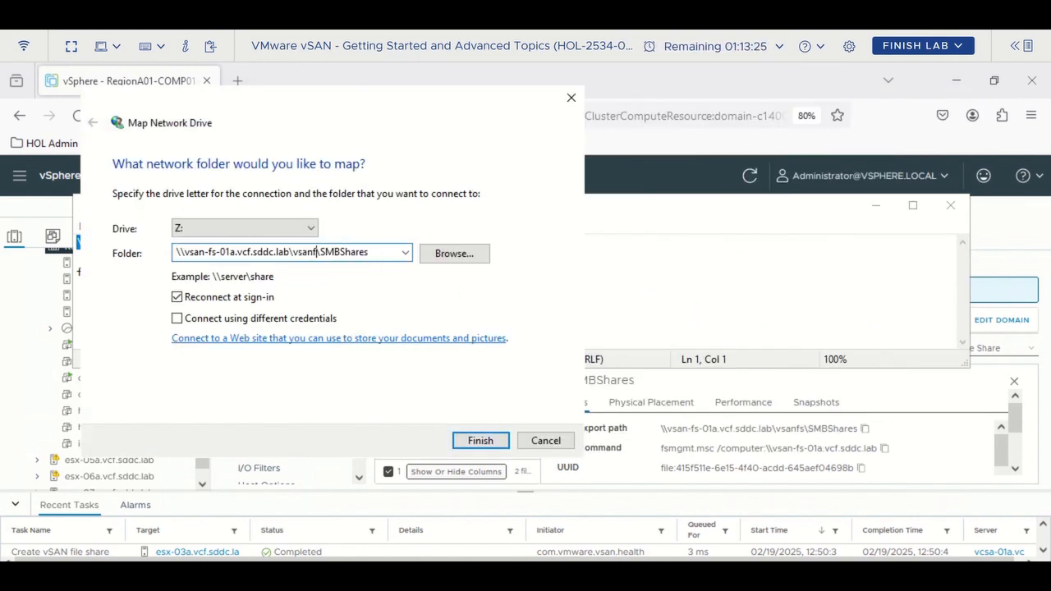
click(476, 439)
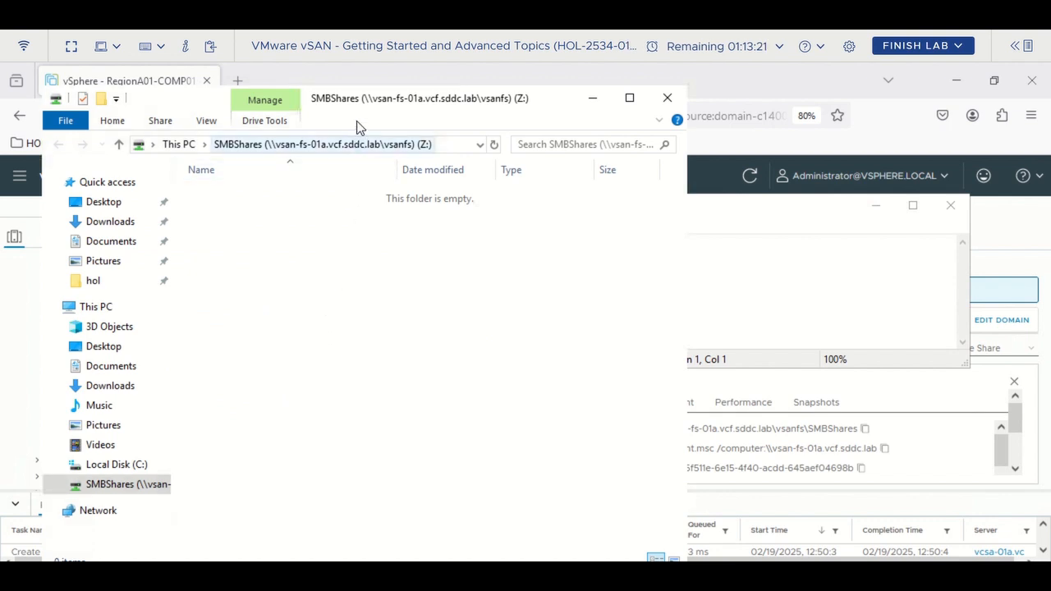
drag(368, 99, 386, 96)
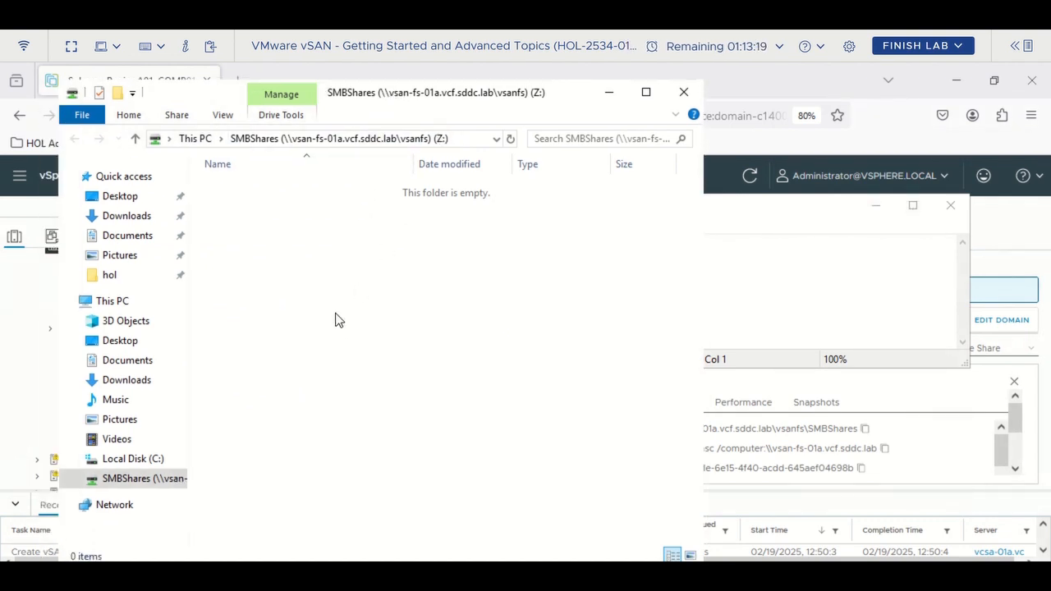
right_click(335, 312)
- Create test.txt on Z: containing 'This is an SMB test. Looks good' and save it
mouse_move(372, 362)
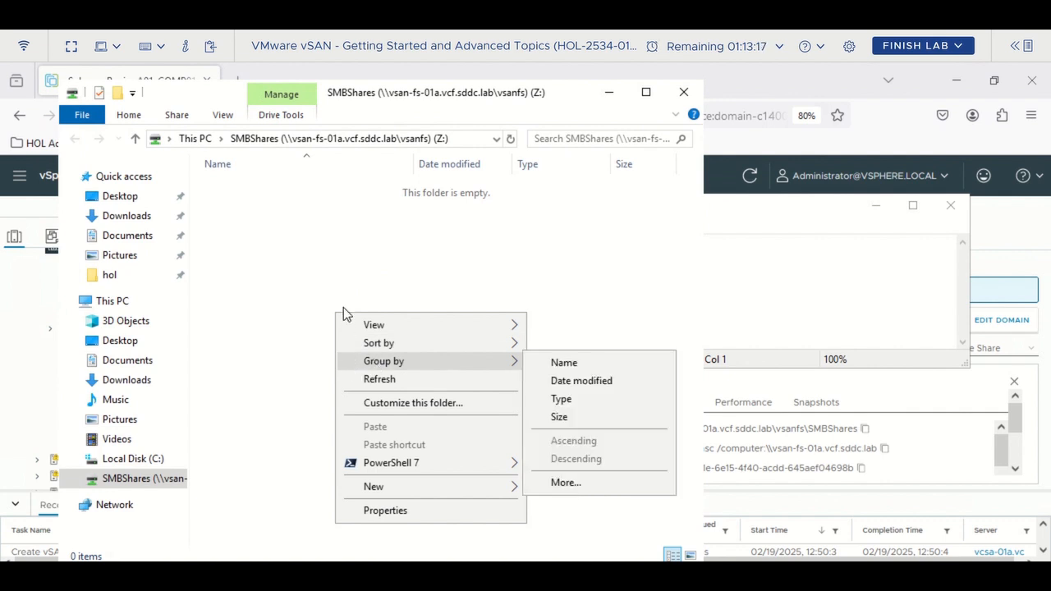
click(390, 267)
right_click(402, 288)
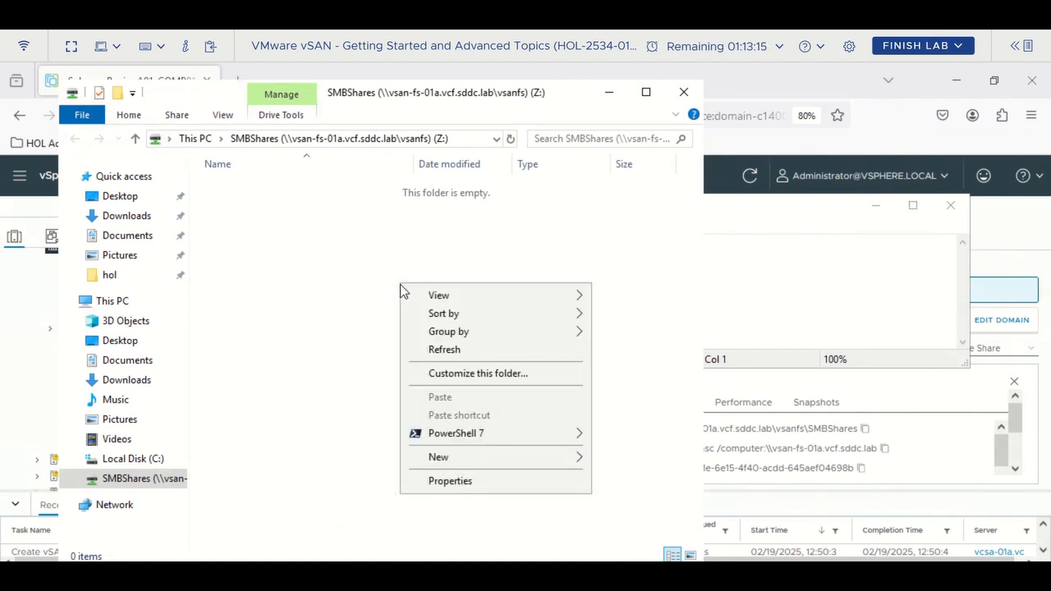
mouse_move(486, 462)
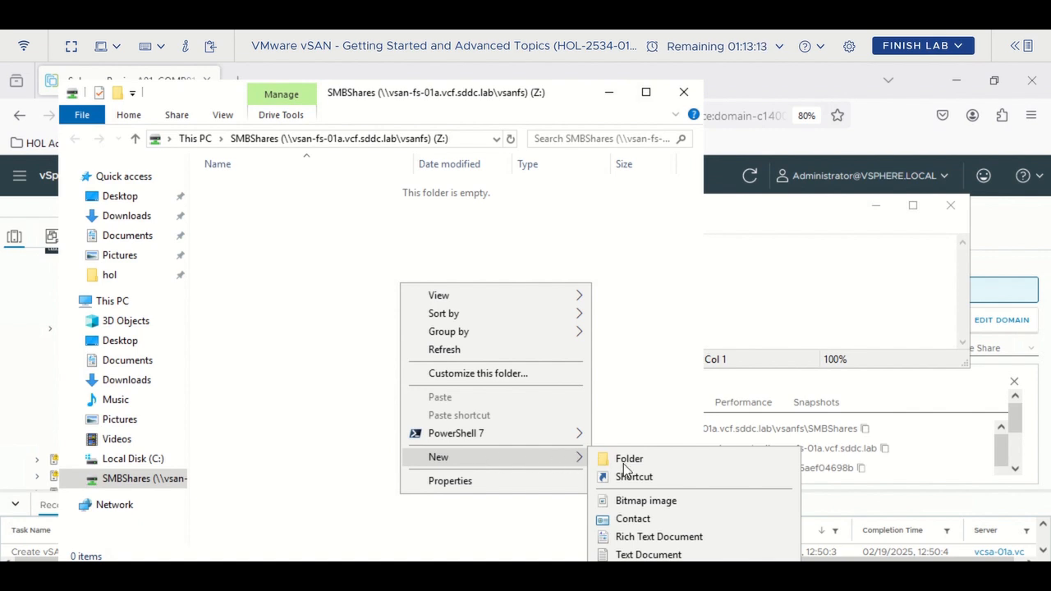
click(648, 554)
text(test.txt)
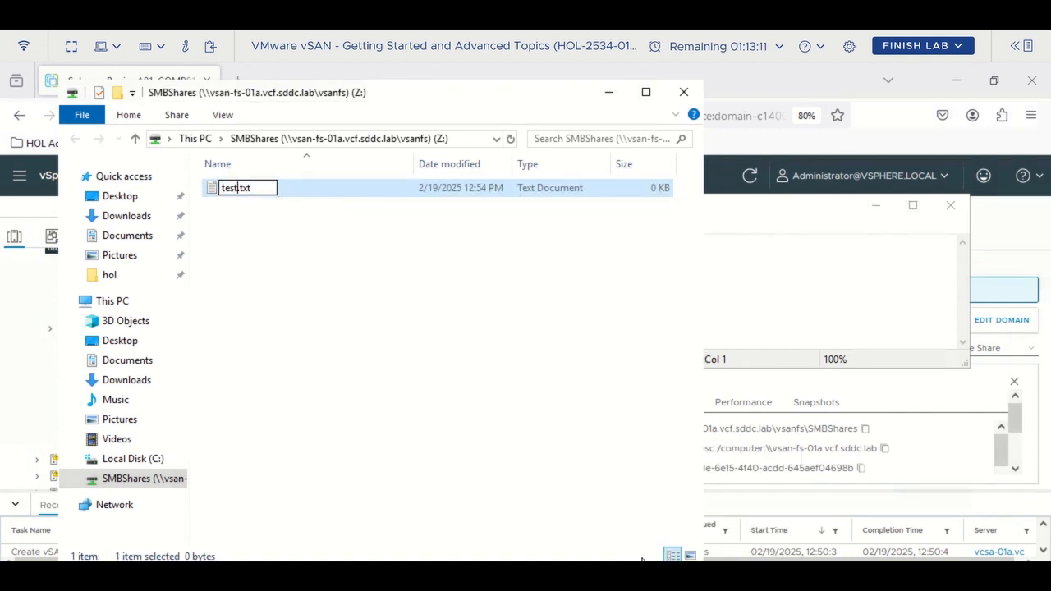
key(Return)
key(Return)
text(This is an SMB test. L)
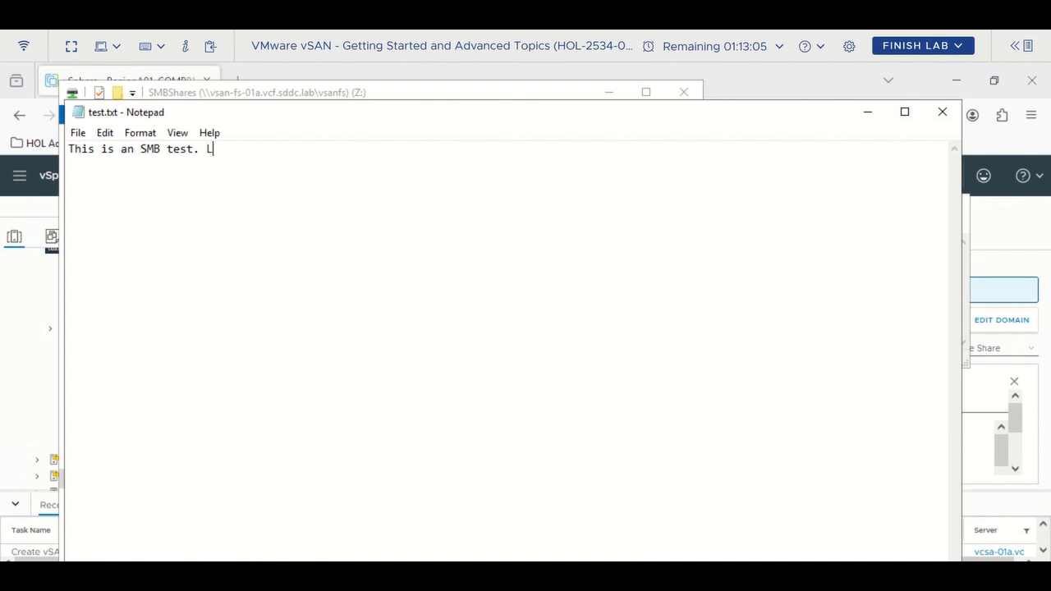
text(ooks good)
click(942, 112)
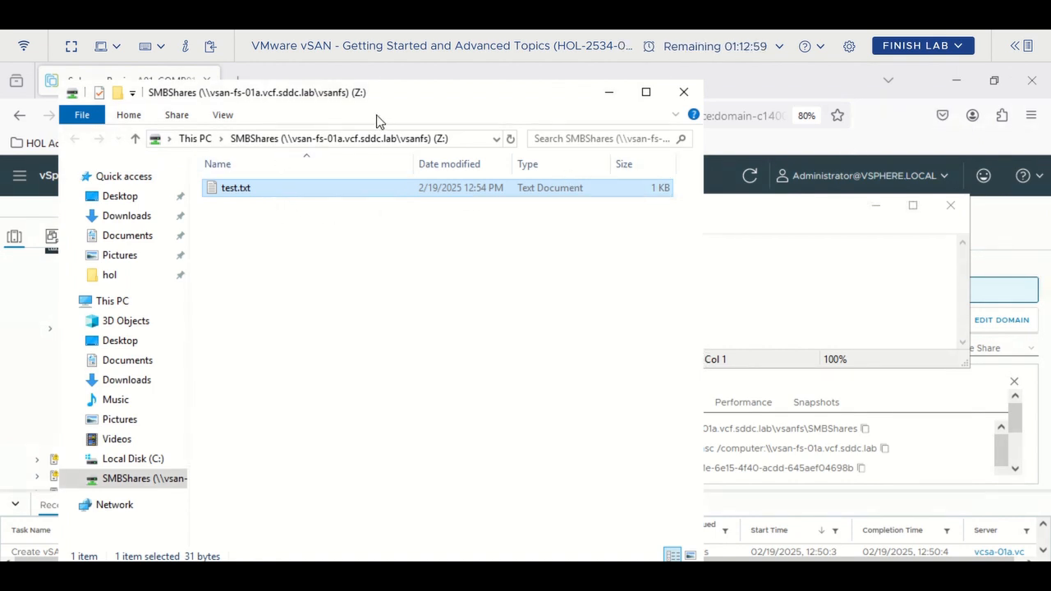
drag(391, 100, 384, 97)
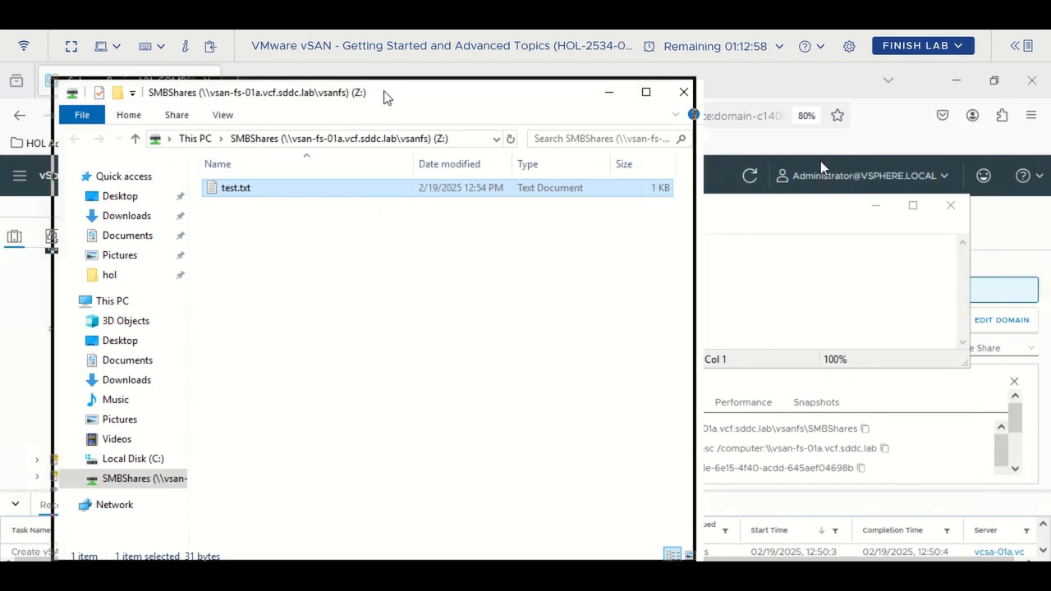
- Minimize Notepad and File Explorer to return to the vSphere File Shares page
click(757, 218)
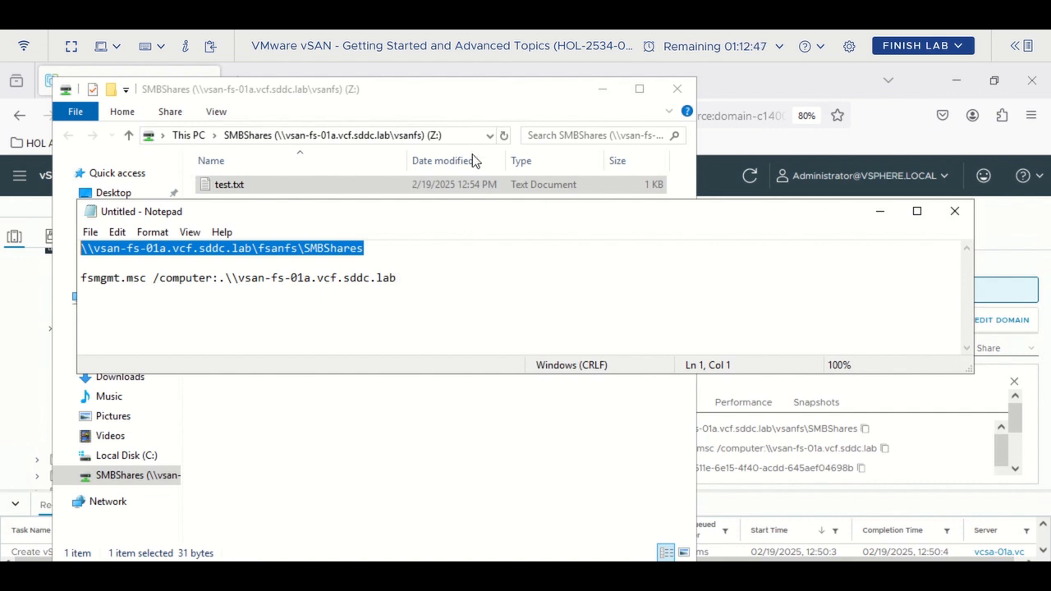
click(879, 212)
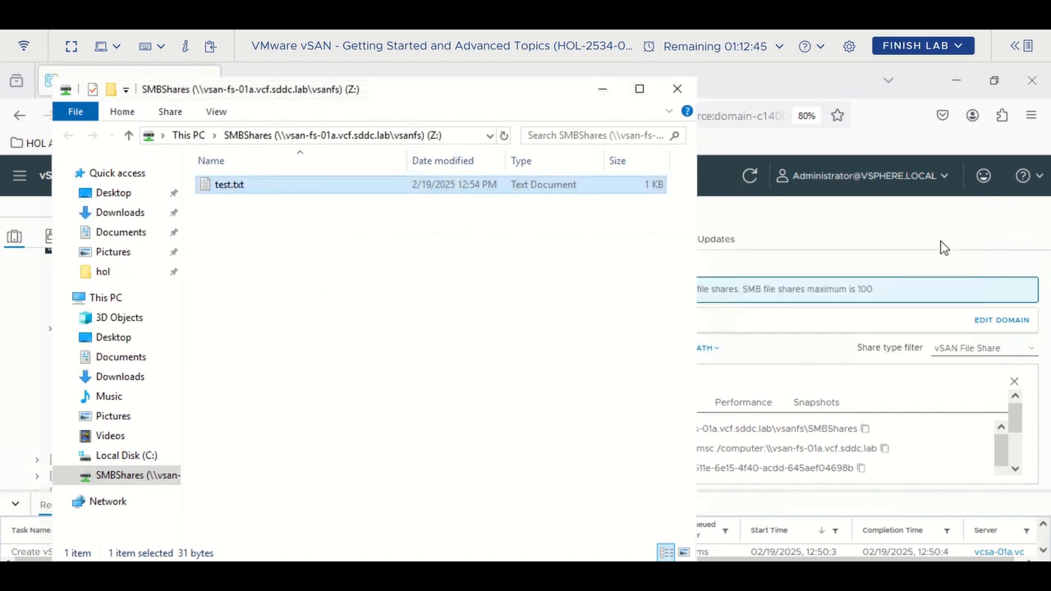
click(602, 89)
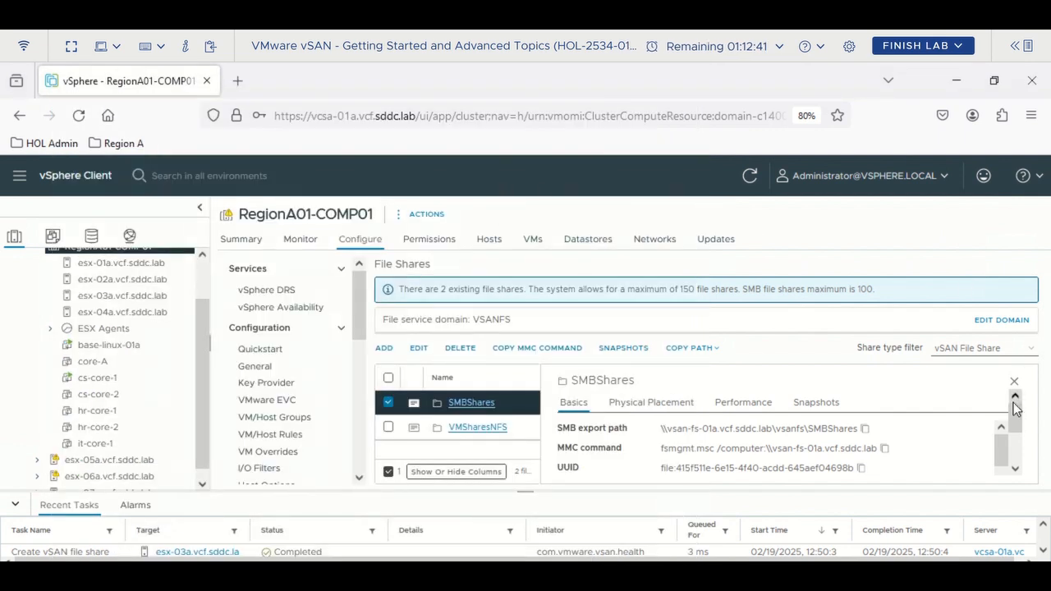
drag(1015, 423, 1018, 464)
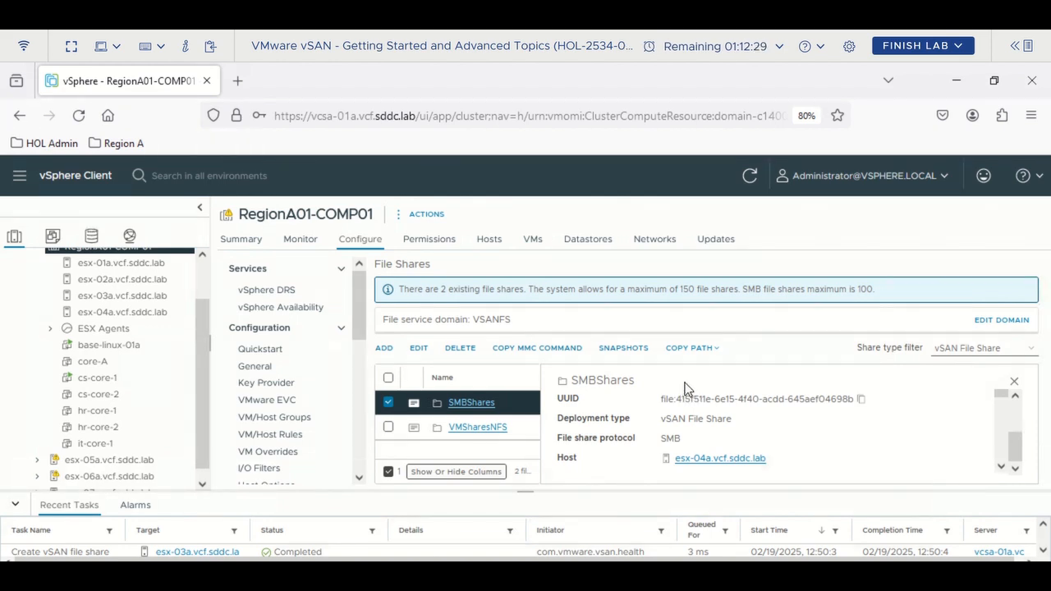
- Deselect SMBShares and open the RegionA01-COMP01 cluster Summary
click(388, 403)
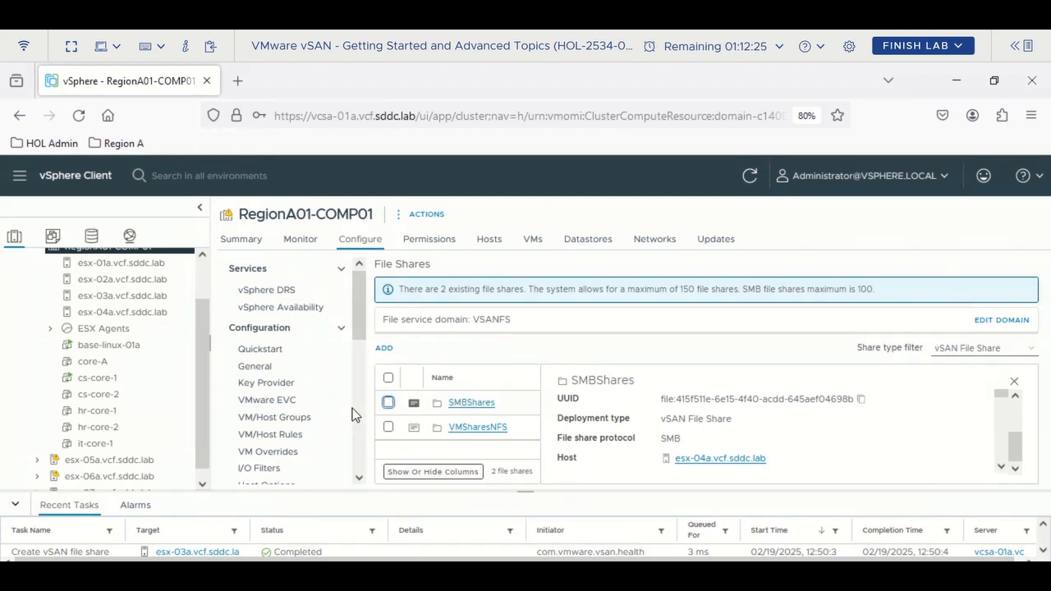
scroll(354, 396, down, 10)
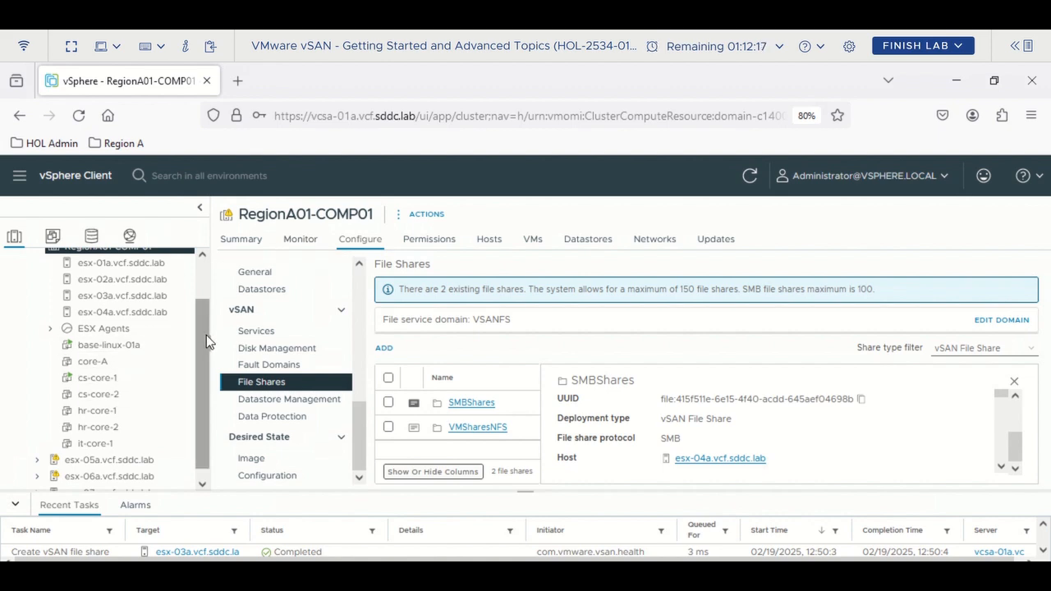
scroll(206, 335, up, 2)
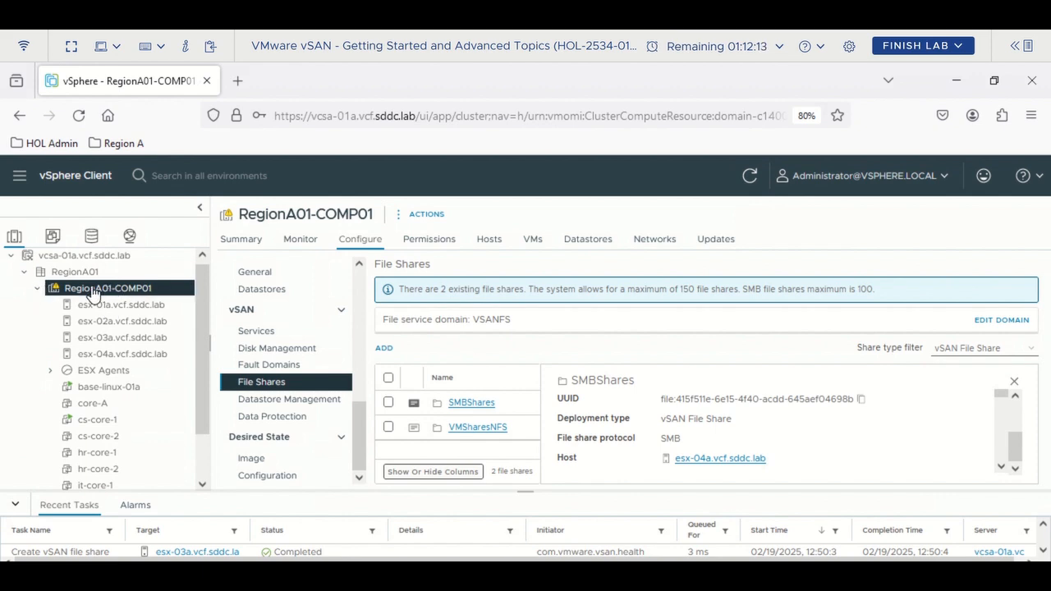
click(240, 239)
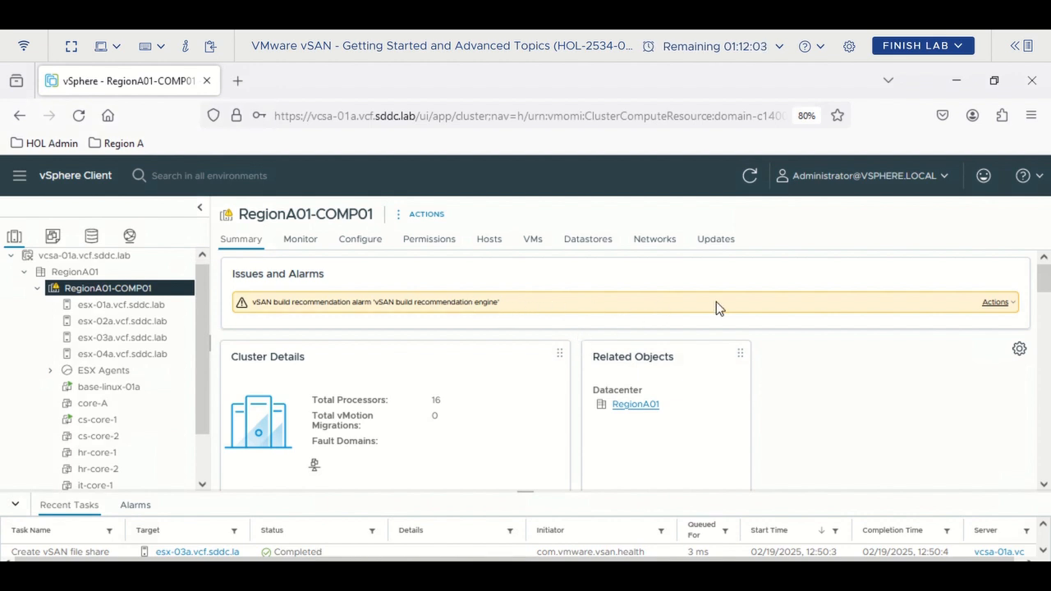
- Glance at the build-recommendation alarm's actions, then go to RegionA01-COMP01's vSAN Skyline Health page (score 98)
click(996, 302)
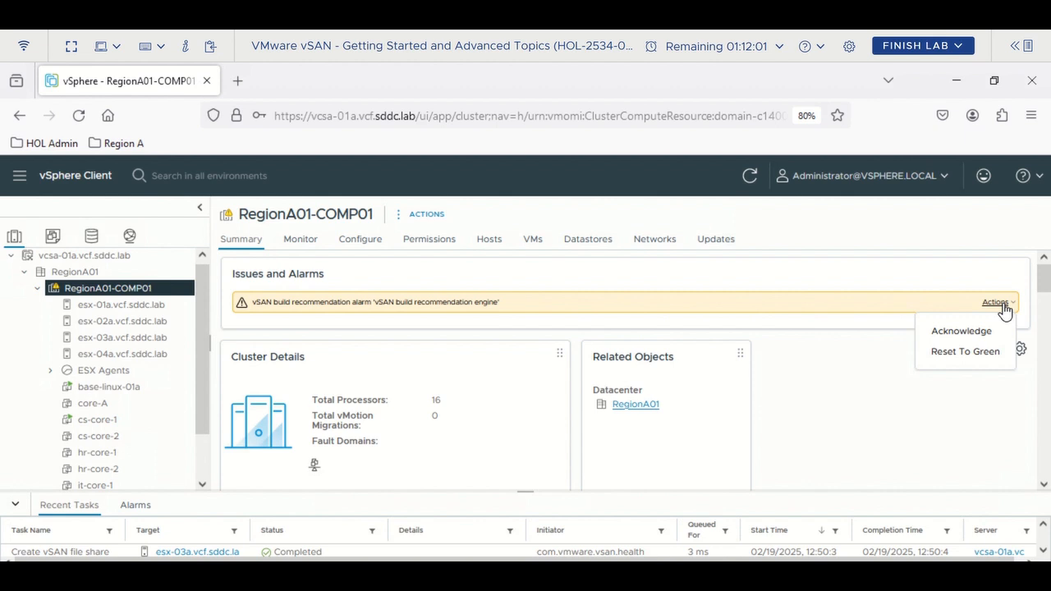
click(791, 282)
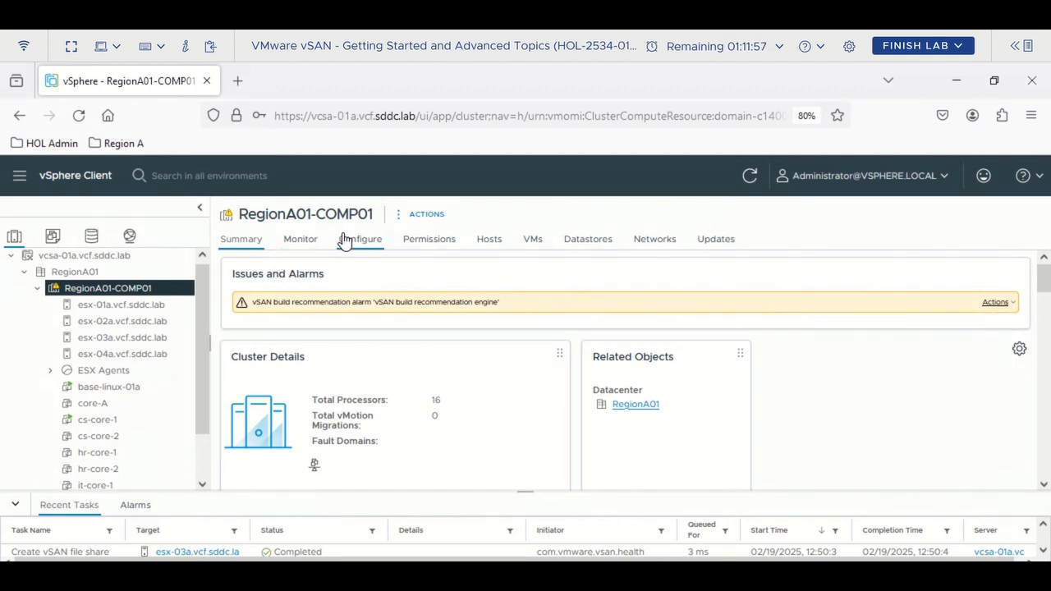
click(345, 241)
click(302, 244)
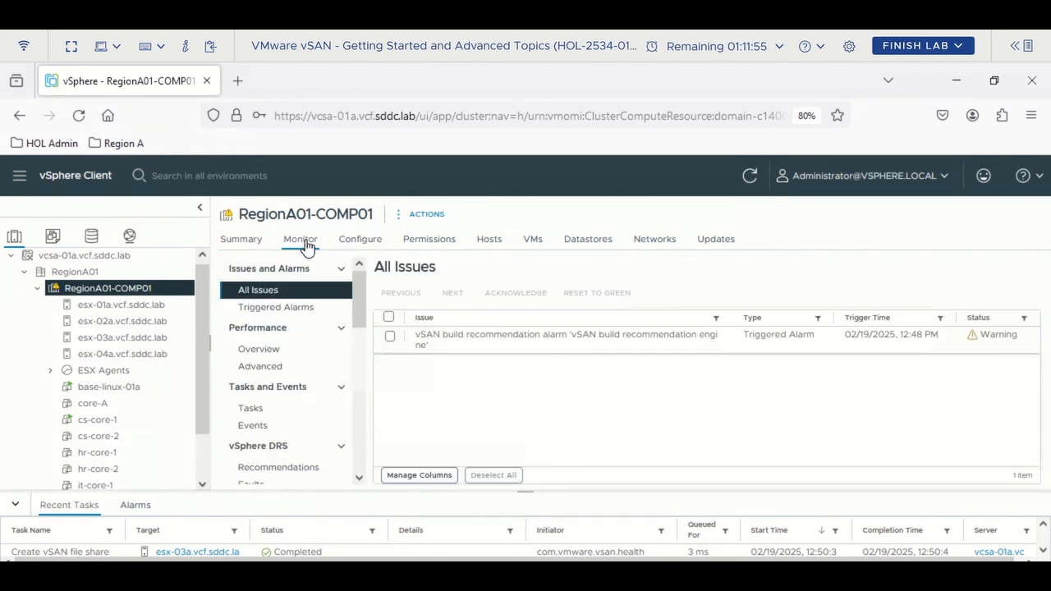
drag(358, 281, 359, 420)
click(261, 428)
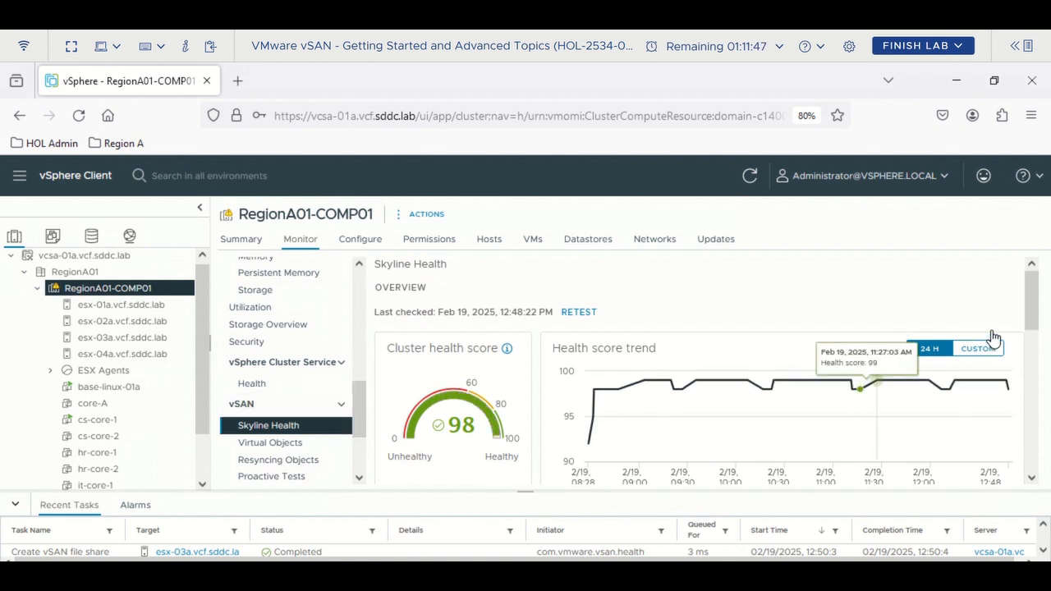
- Review the unhealthy finding, list all 63 Skyline Health findings, and open the Category filter
drag(1028, 293, 1028, 380)
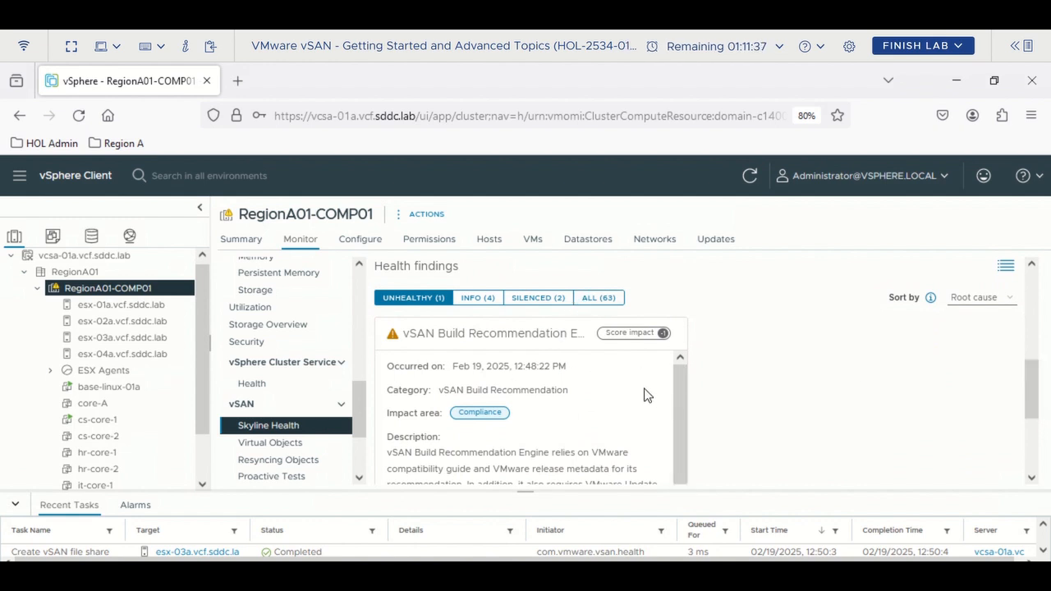
scroll(708, 399, down, 2)
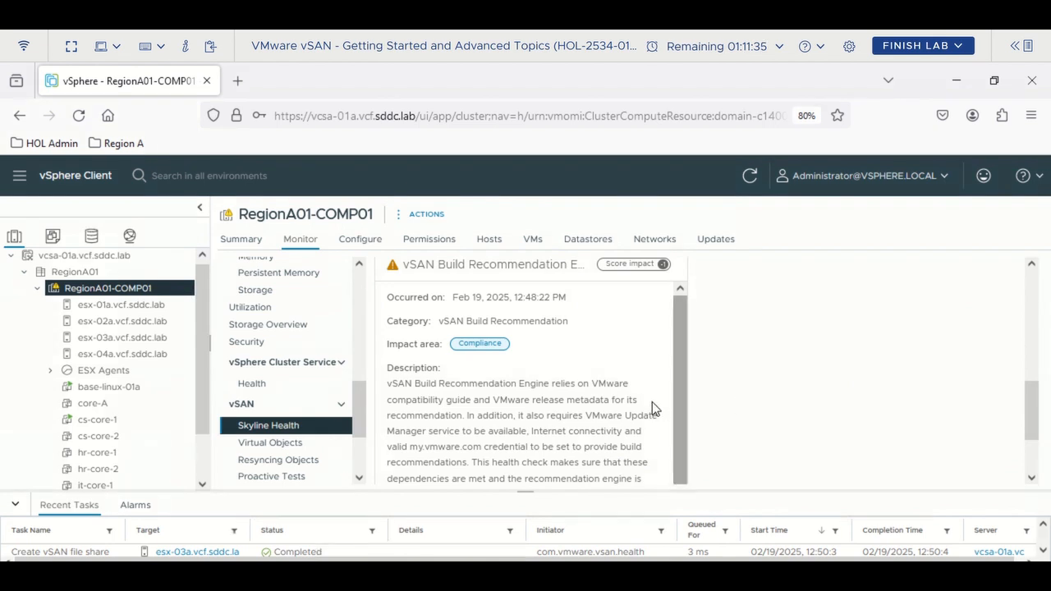
scroll(653, 402, down, 1)
scroll(1002, 435, down, 3)
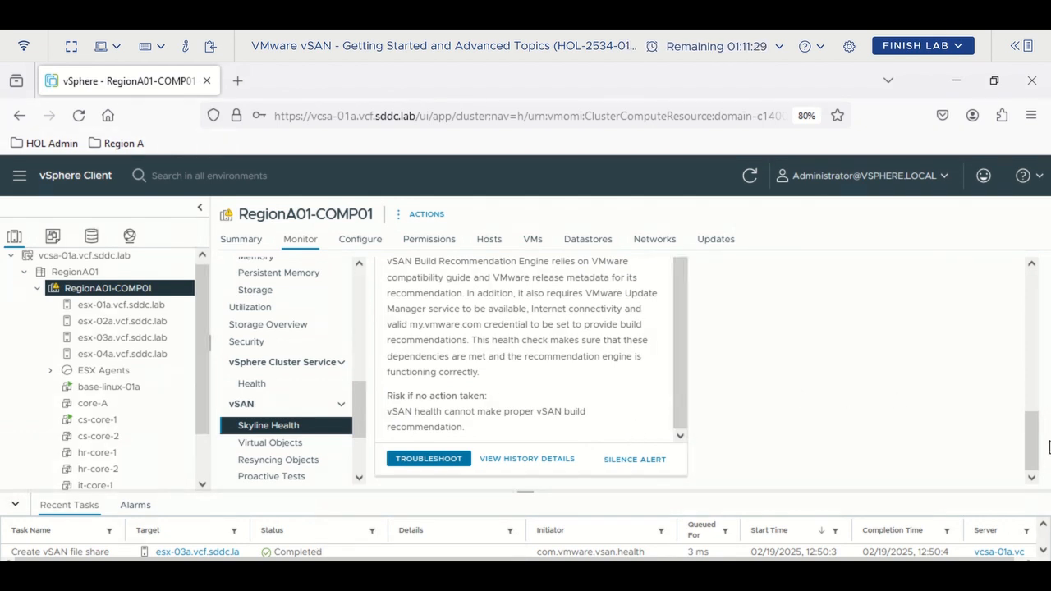
drag(1028, 448, 1023, 359)
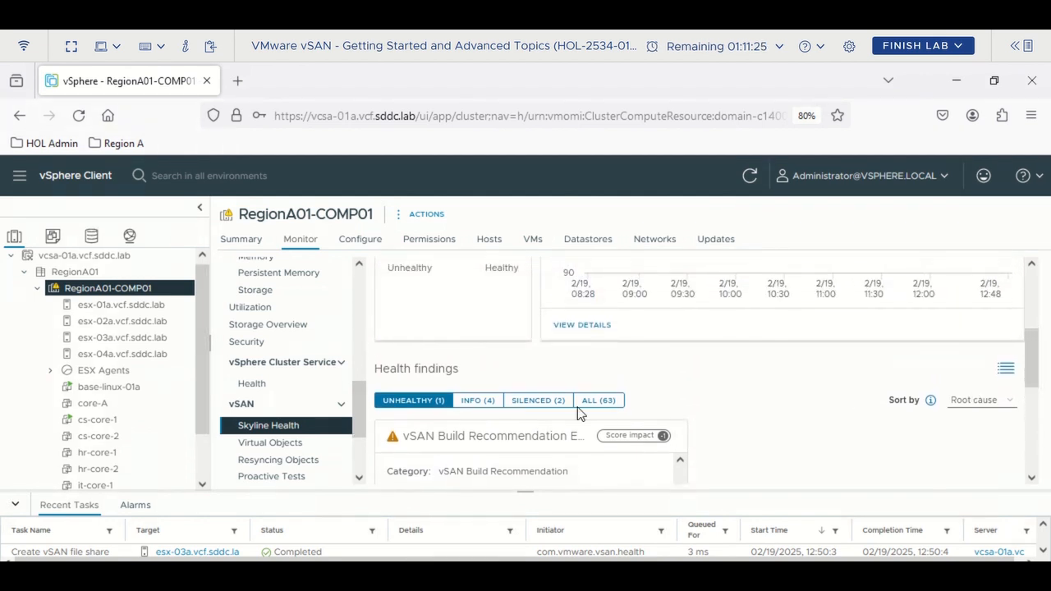
click(598, 400)
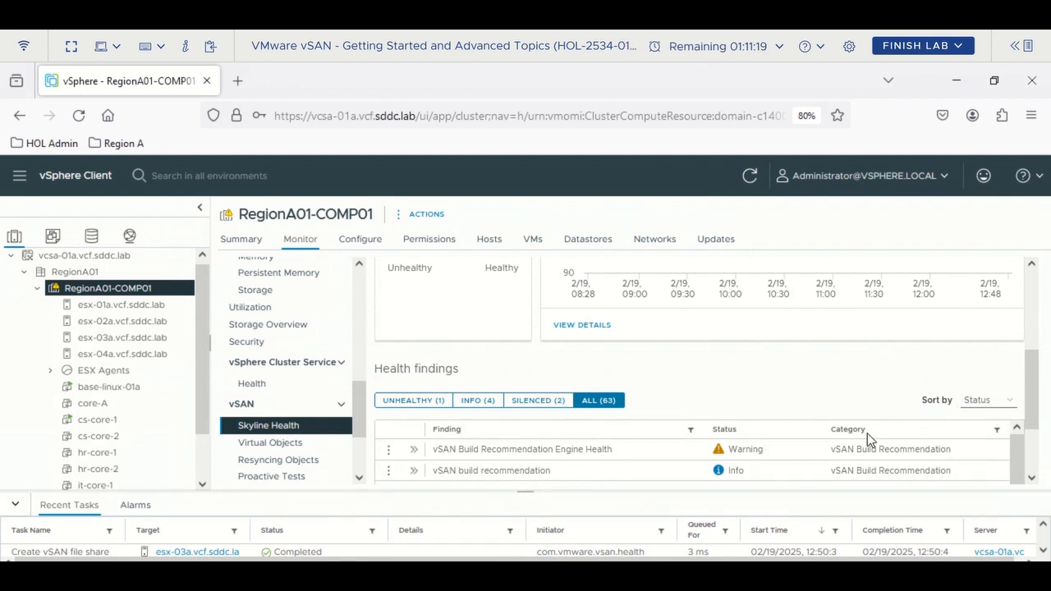
click(995, 433)
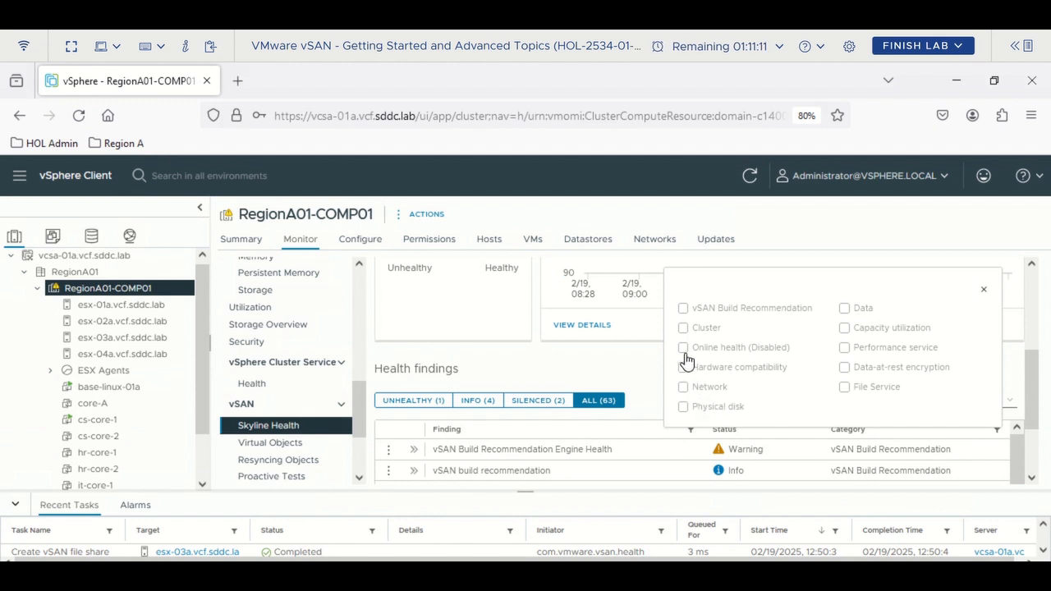
- Filter the health findings to the File Service category and enlarge the findings area
click(845, 389)
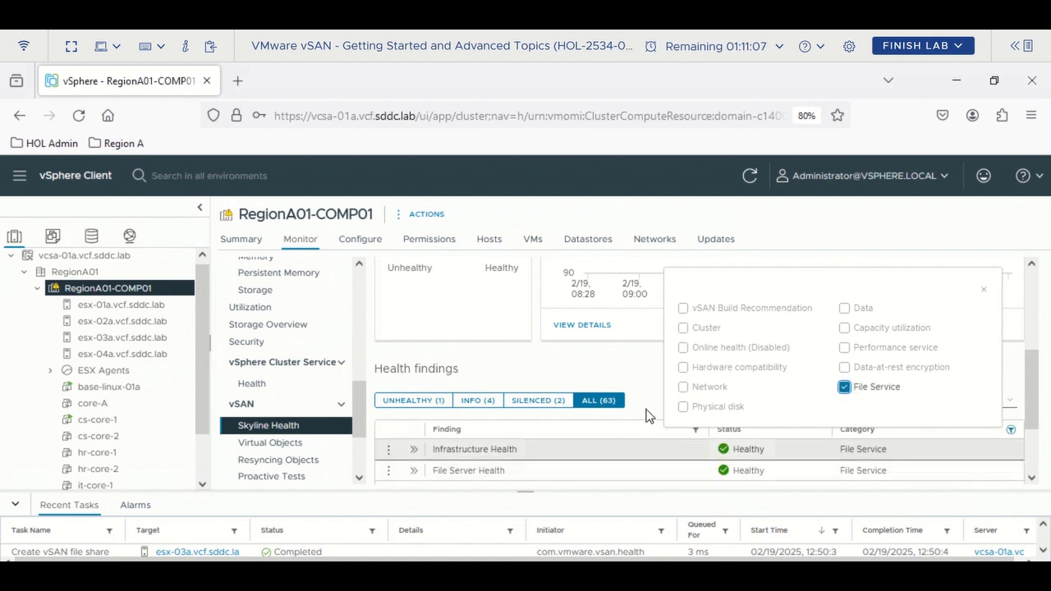
click(983, 289)
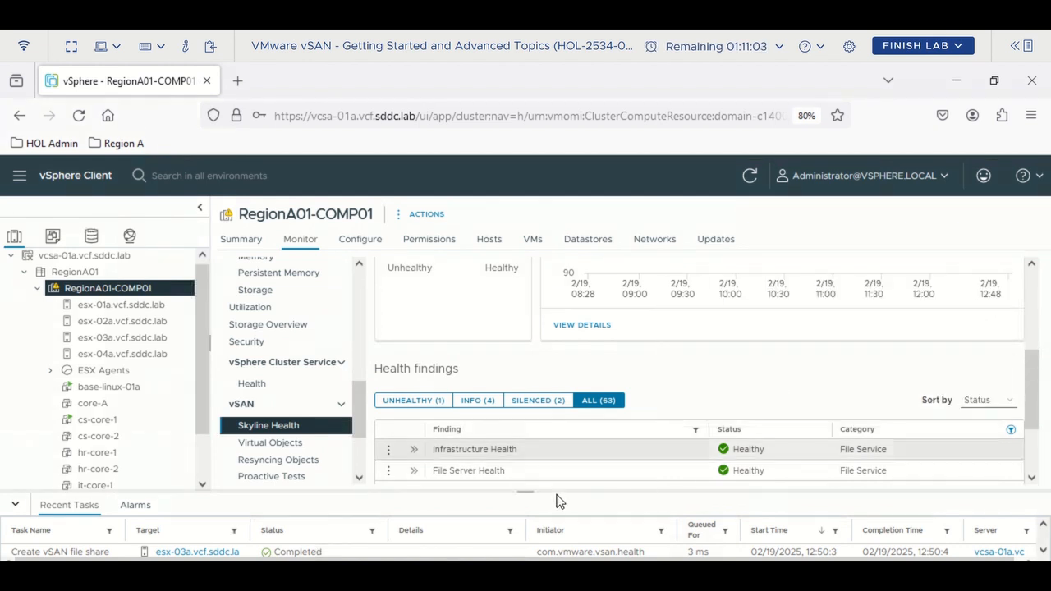
drag(523, 490, 524, 502)
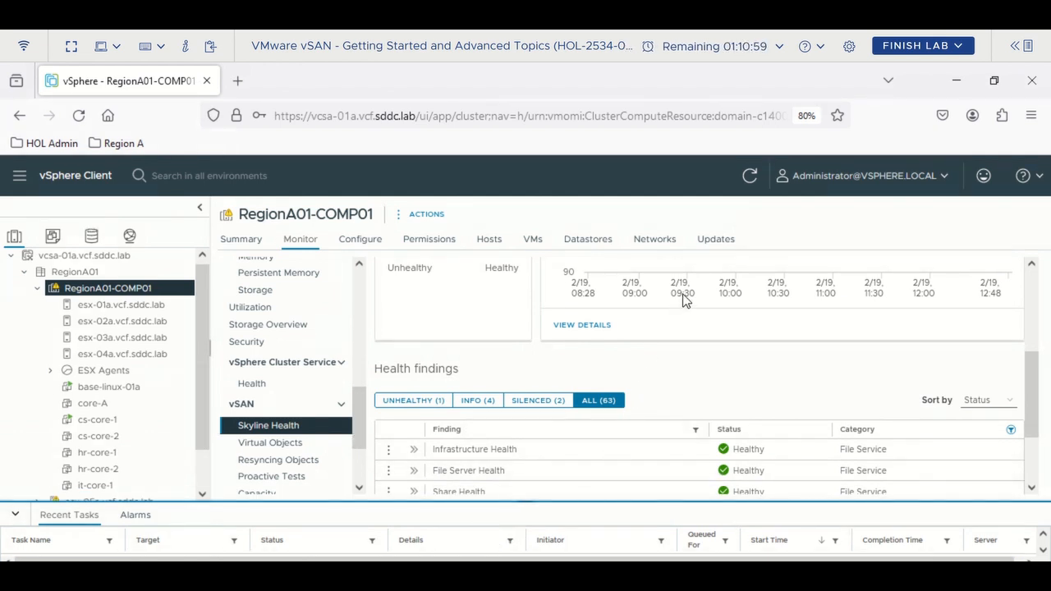
scroll(439, 486, down, 2)
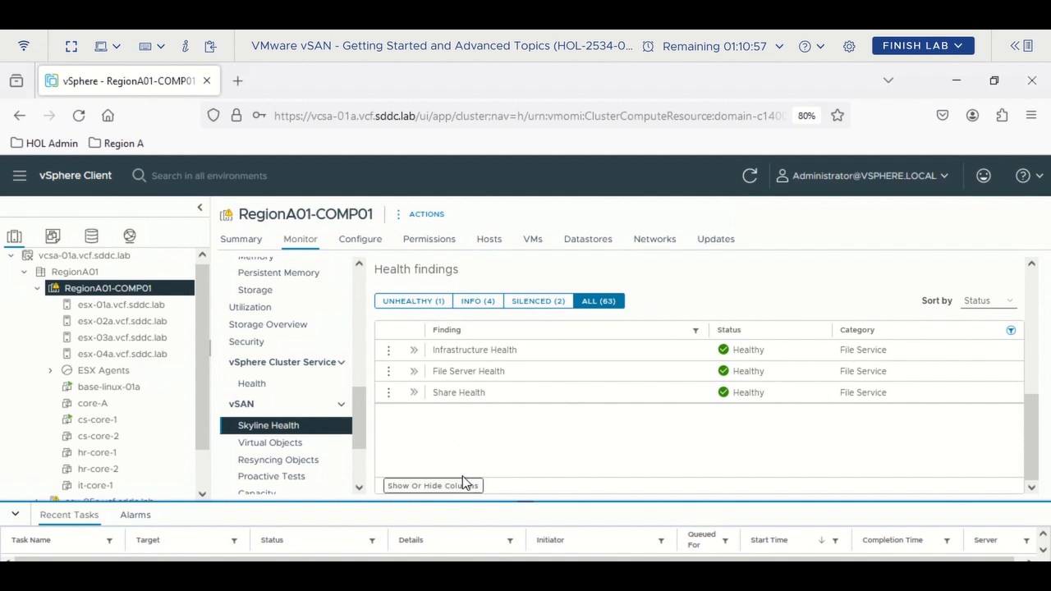
- View the Share Health finding's current result, showing VMSharesNFS in VSANFS as healthy
click(389, 373)
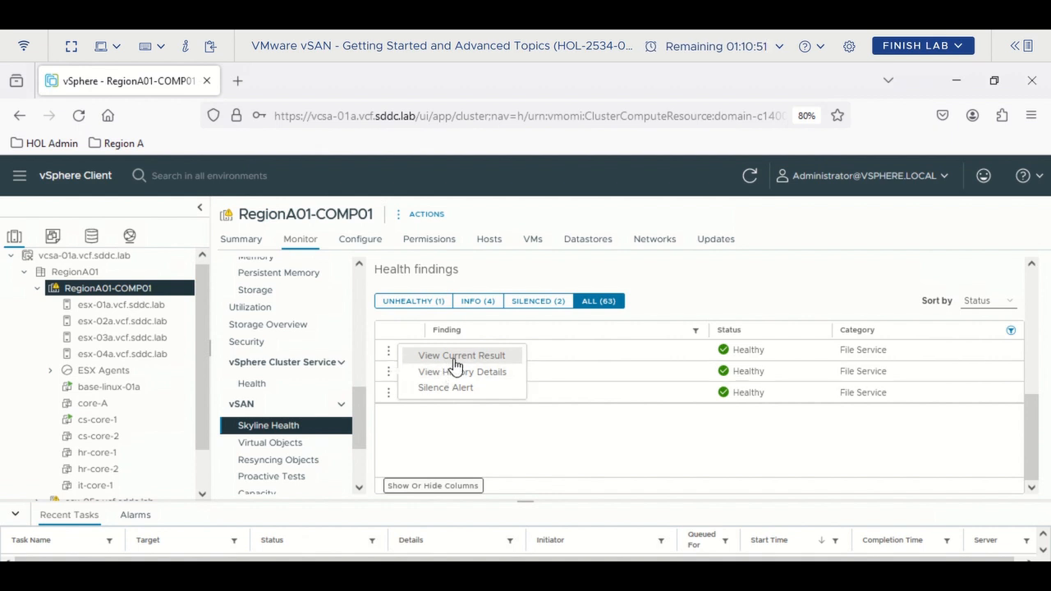
click(417, 437)
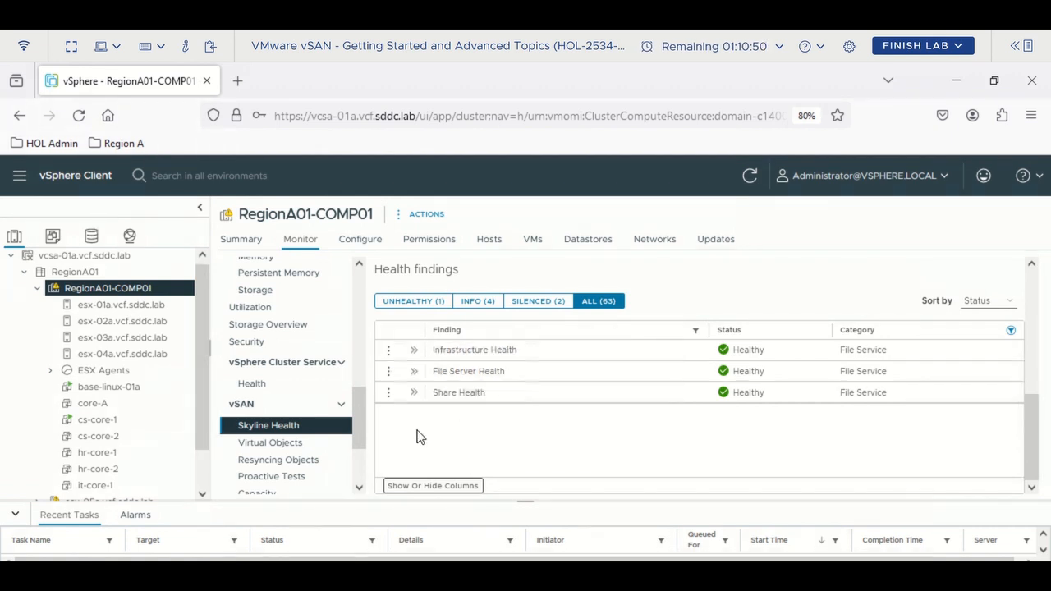
click(389, 394)
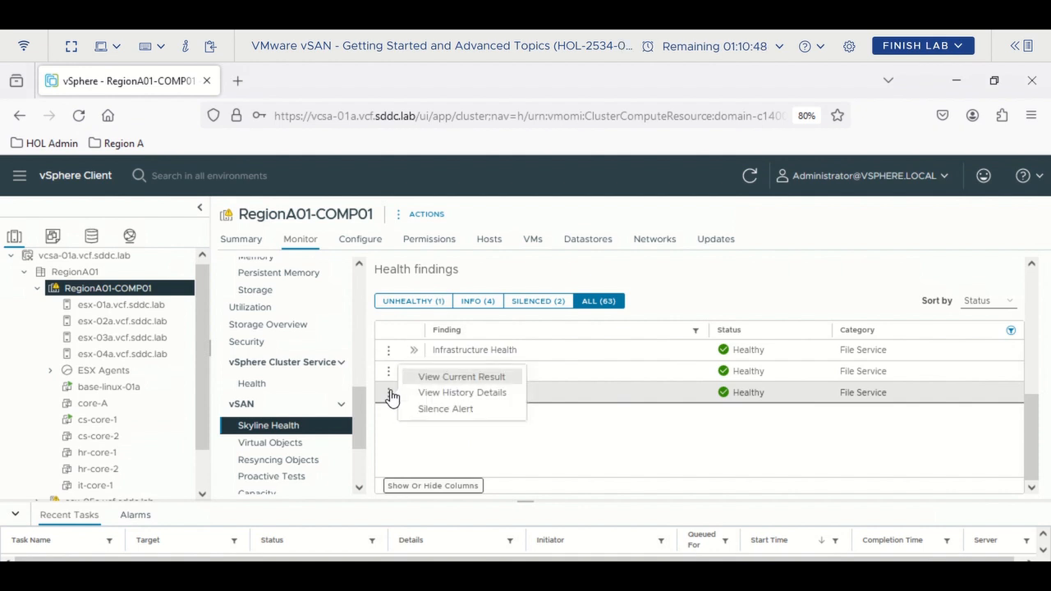
click(469, 378)
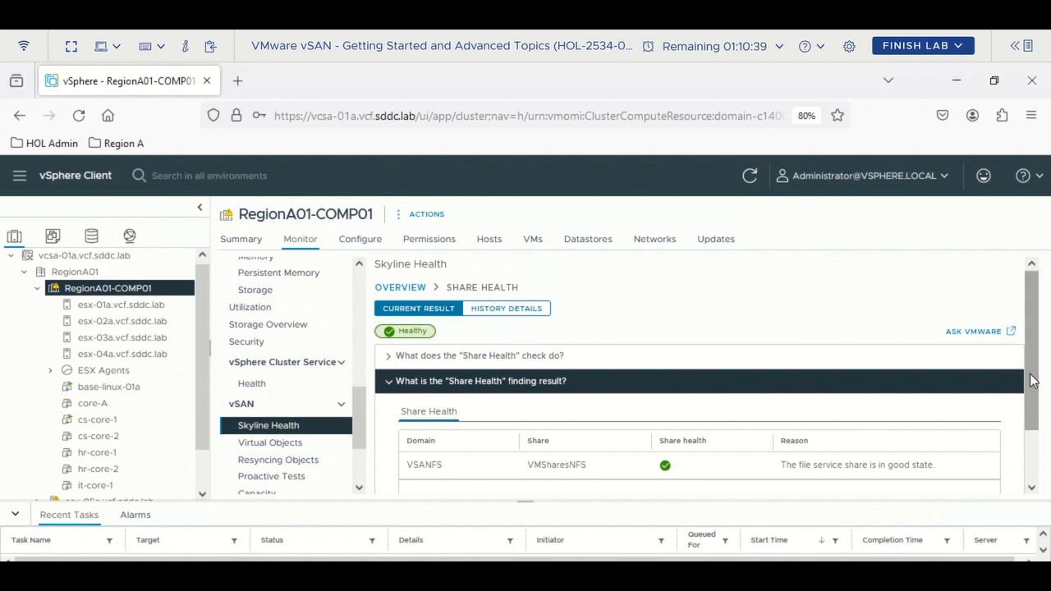
drag(1028, 380, 1035, 442)
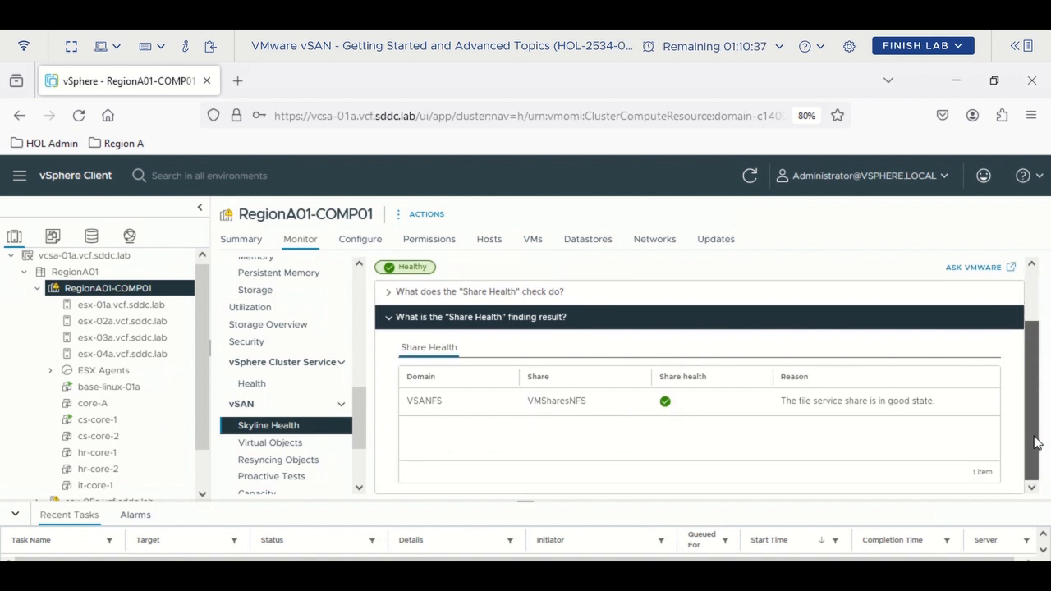
scroll(1036, 423, up, 3)
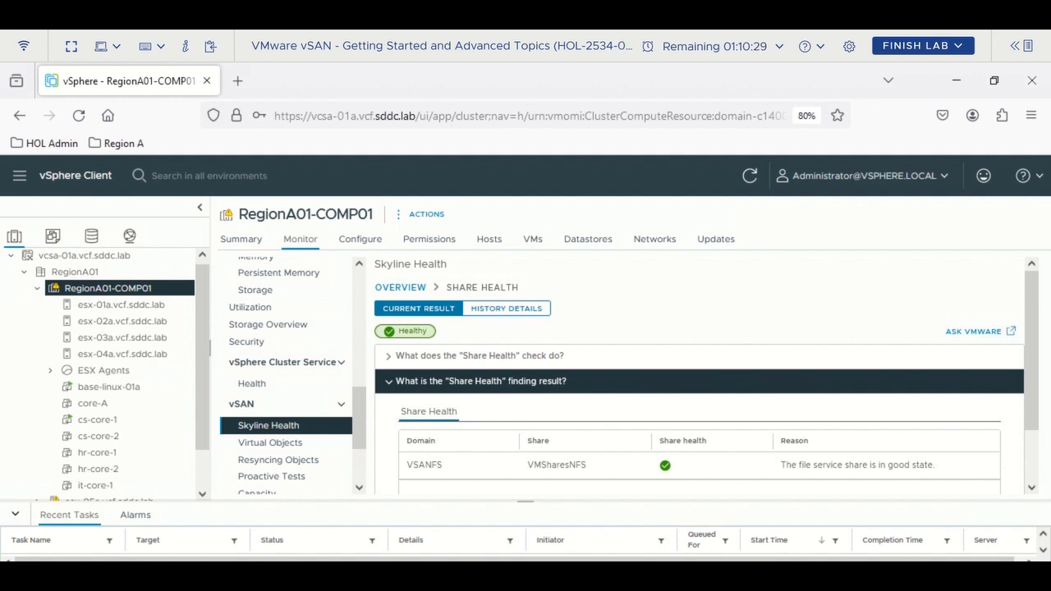
mouse_move(183, 575)
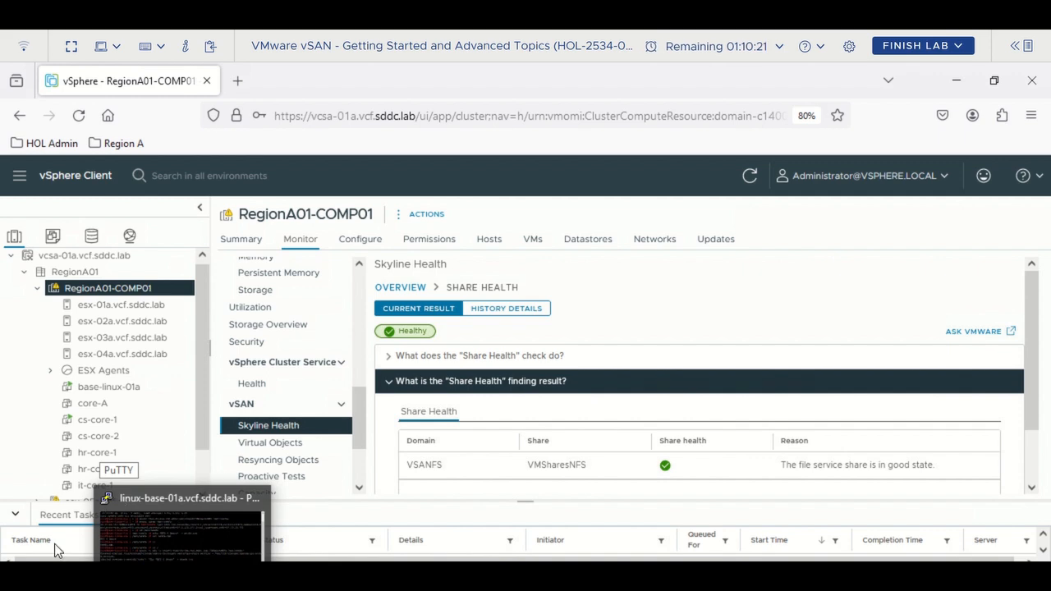
- Close the base-linux-01a PuTTY session and take the lab console out of full screen
click(164, 559)
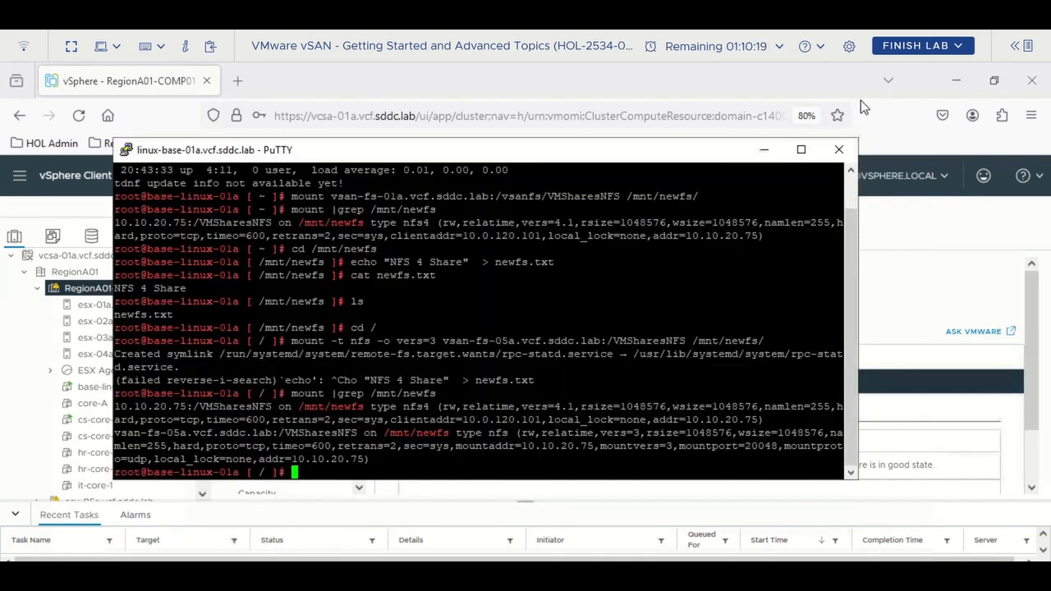
double_click(127, 153)
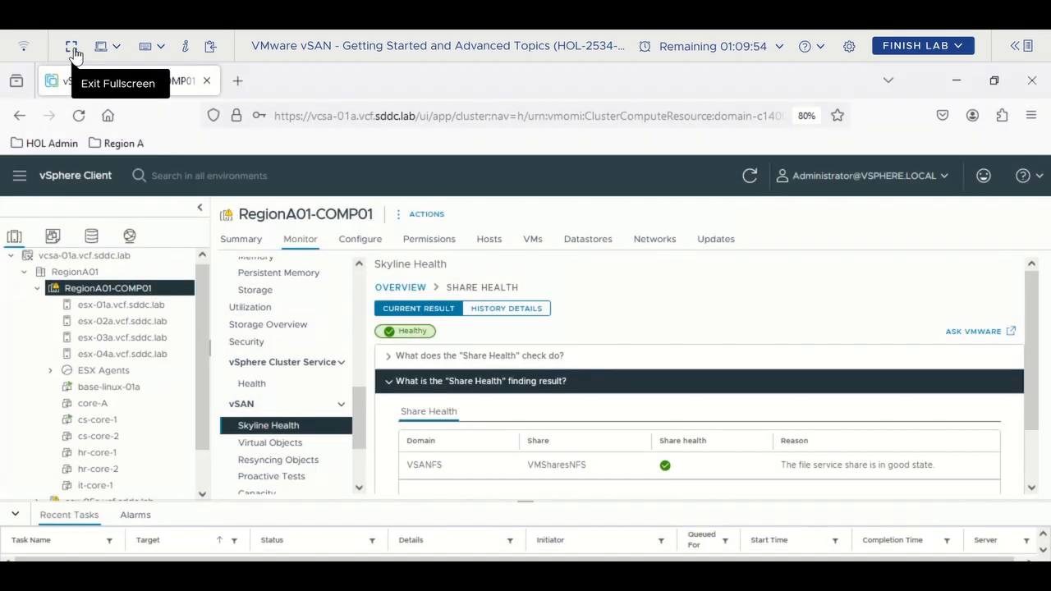
click(72, 46)
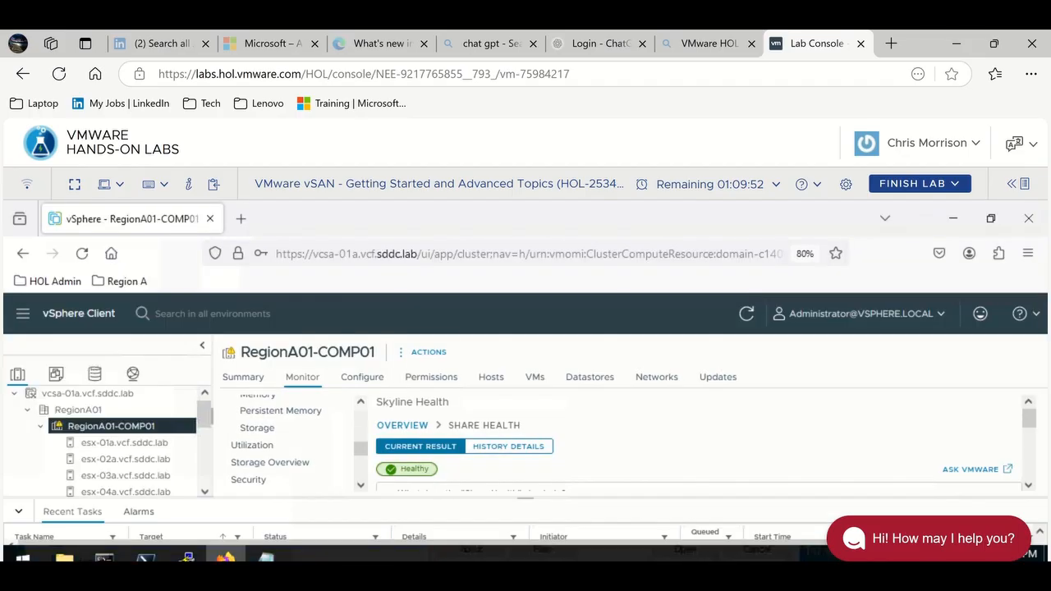